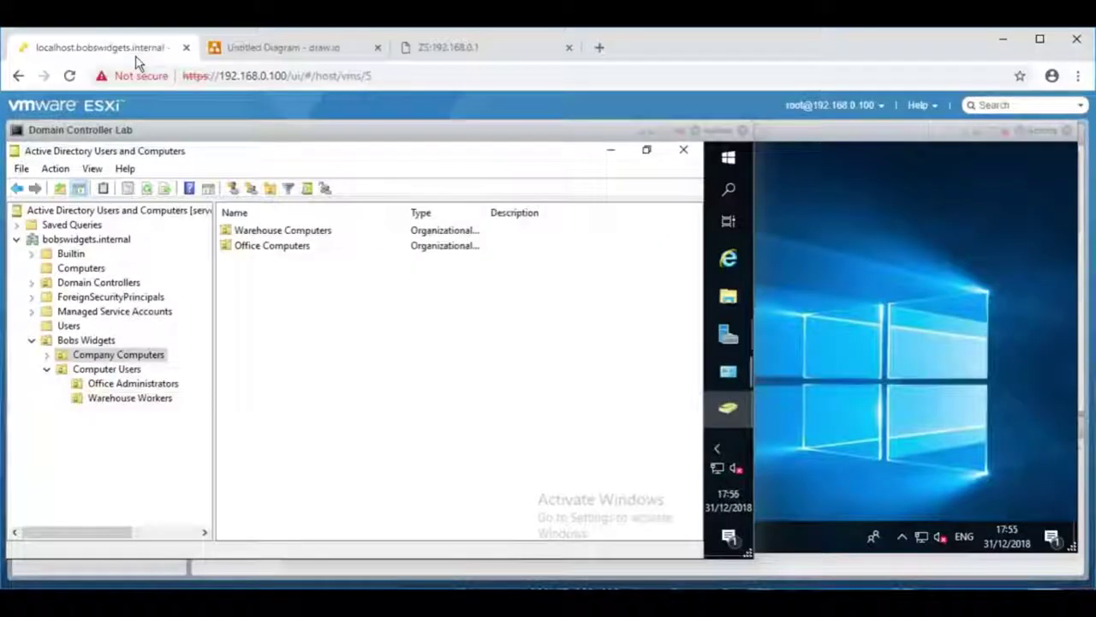
- On the Windows 10 PC, open Command Prompt through Run and run ipconfig
{"action": "left_click", "coordinate": [788, 147]}
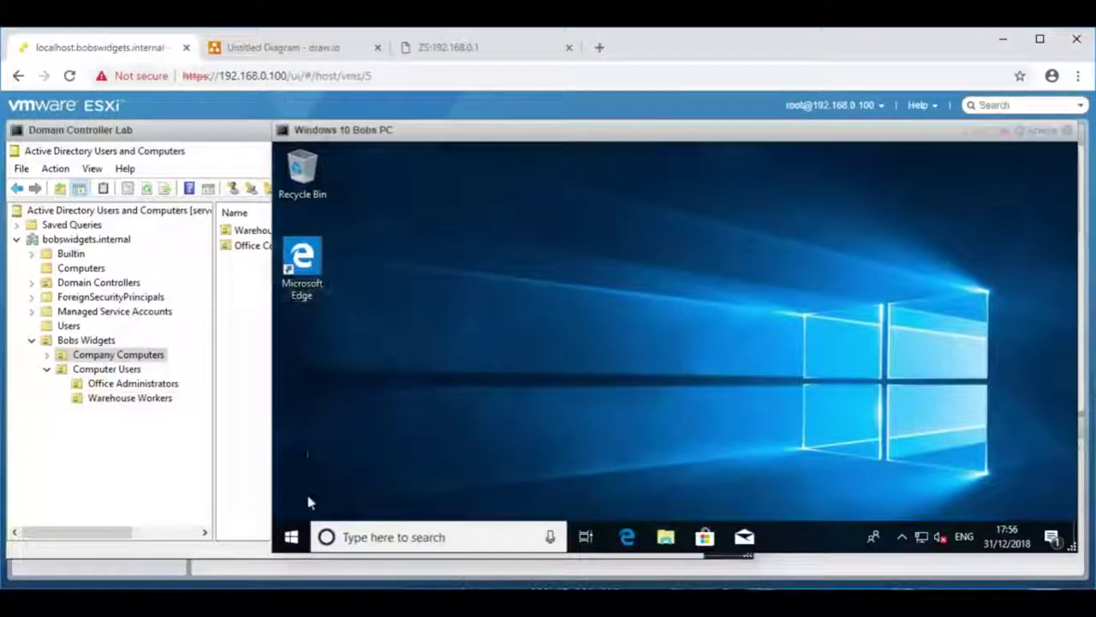
{"action": "right_click", "coordinate": [291, 536]}
{"action": "left_click", "coordinate": [333, 434]}
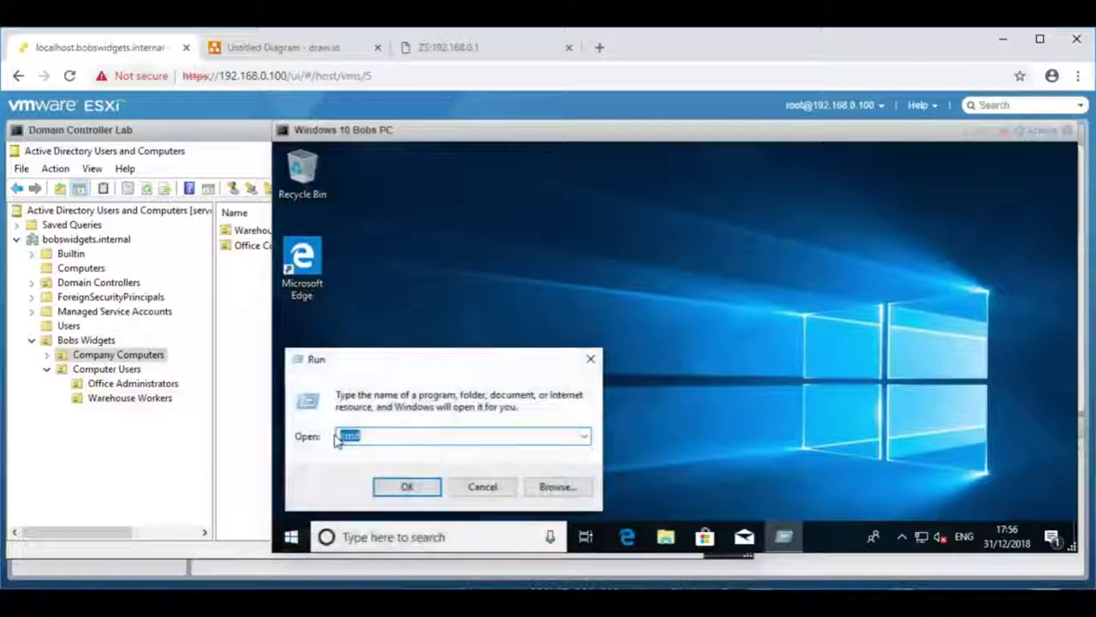
{"action": "key", "text": "Return"}
{"action": "type", "text": "ipconfig"}
{"action": "key", "text": "Return"}
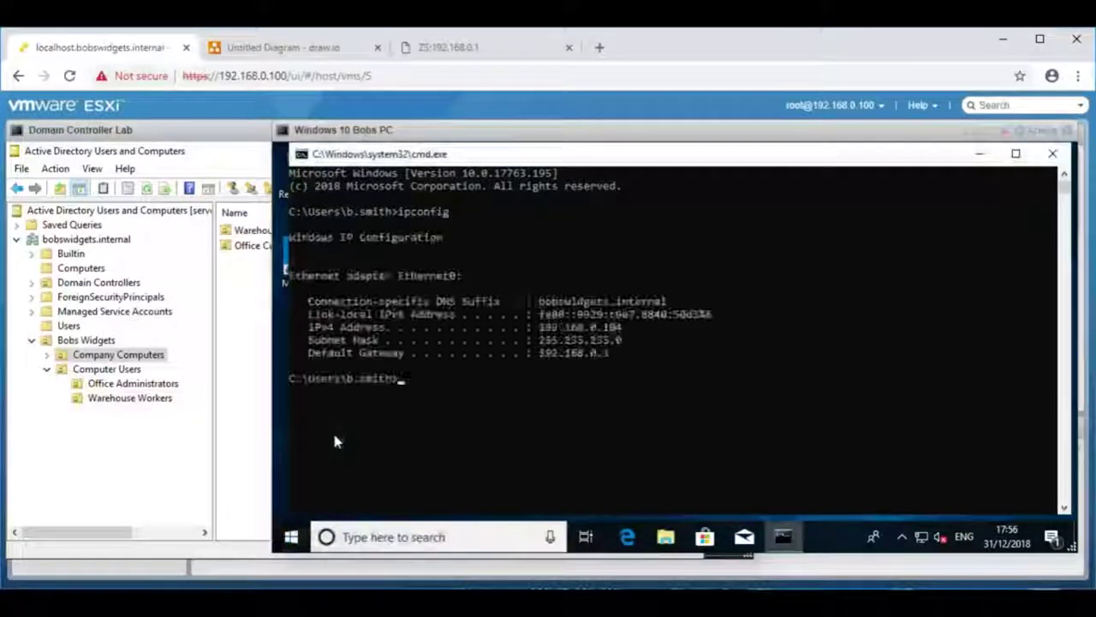
- Run ipconfig /all and highlight the DNS Servers line showing 192.168.0.2
{"action": "key", "text": "Up"}
{"action": "type", "text": "/all"}
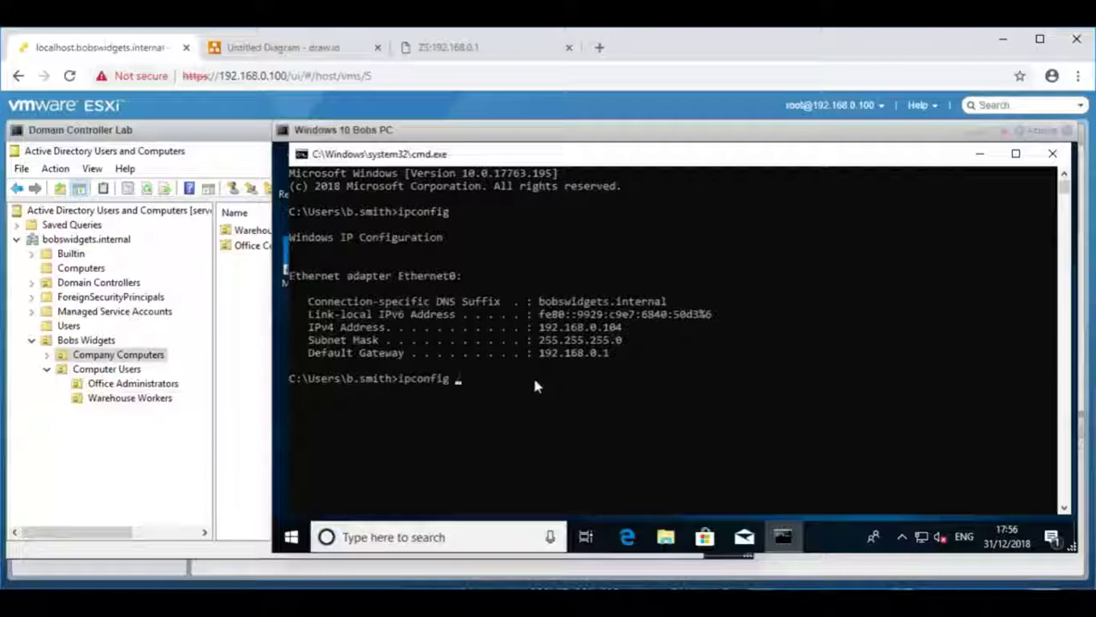
{"action": "key", "text": "Return"}
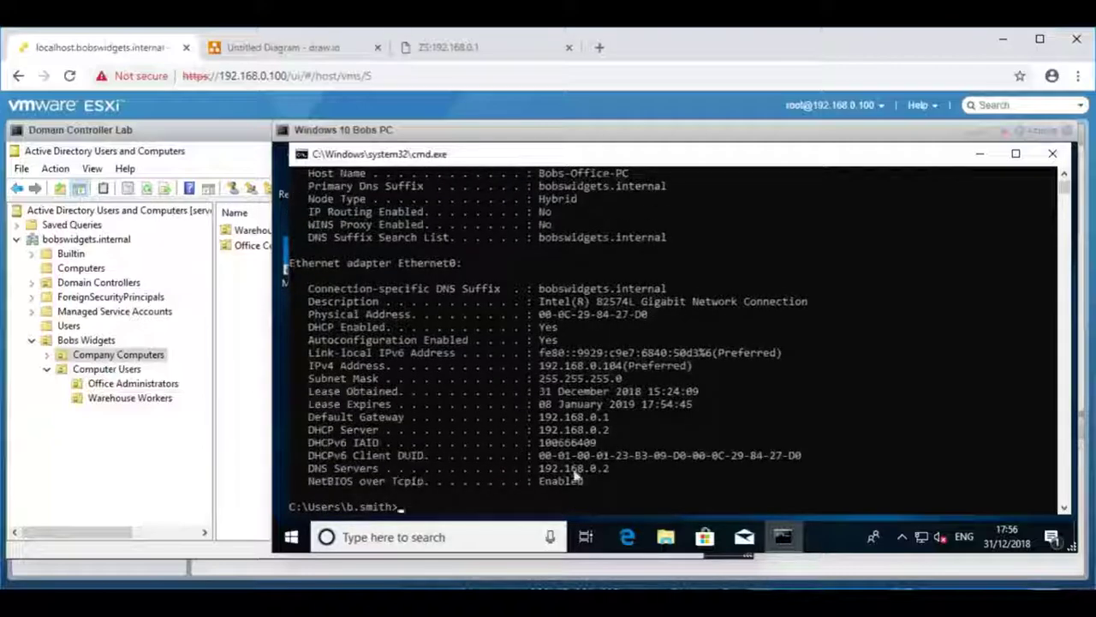
{"action": "left_click_drag", "start_coordinate": [540, 471], "coordinate": [613, 471]}
{"action": "left_click_drag", "start_coordinate": [330, 470], "coordinate": [590, 471]}
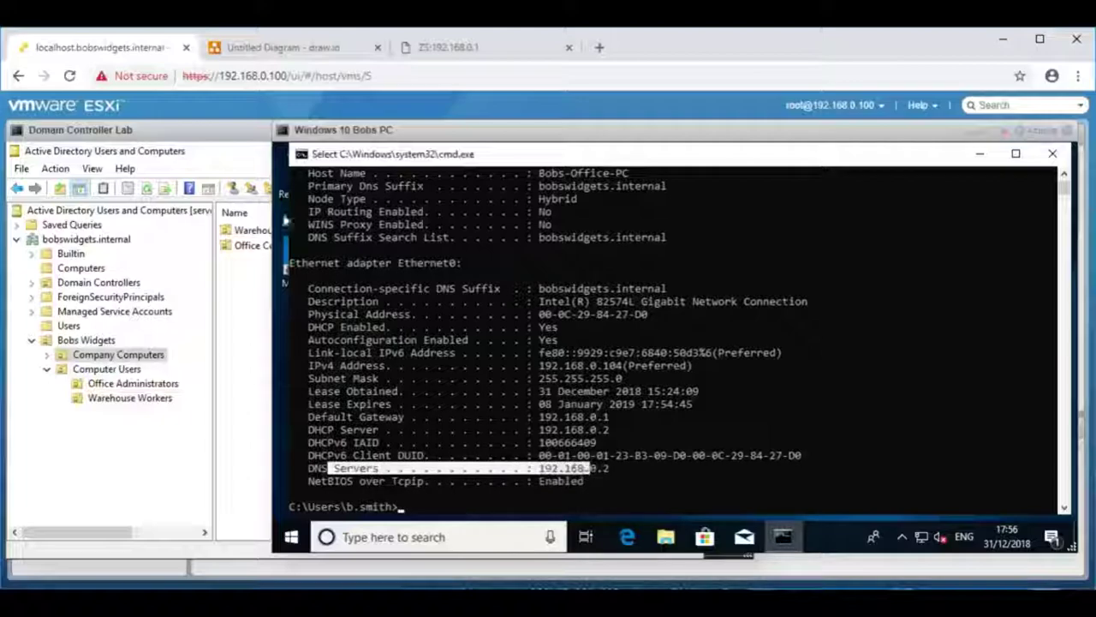
{"action": "left_click", "coordinate": [195, 142]}
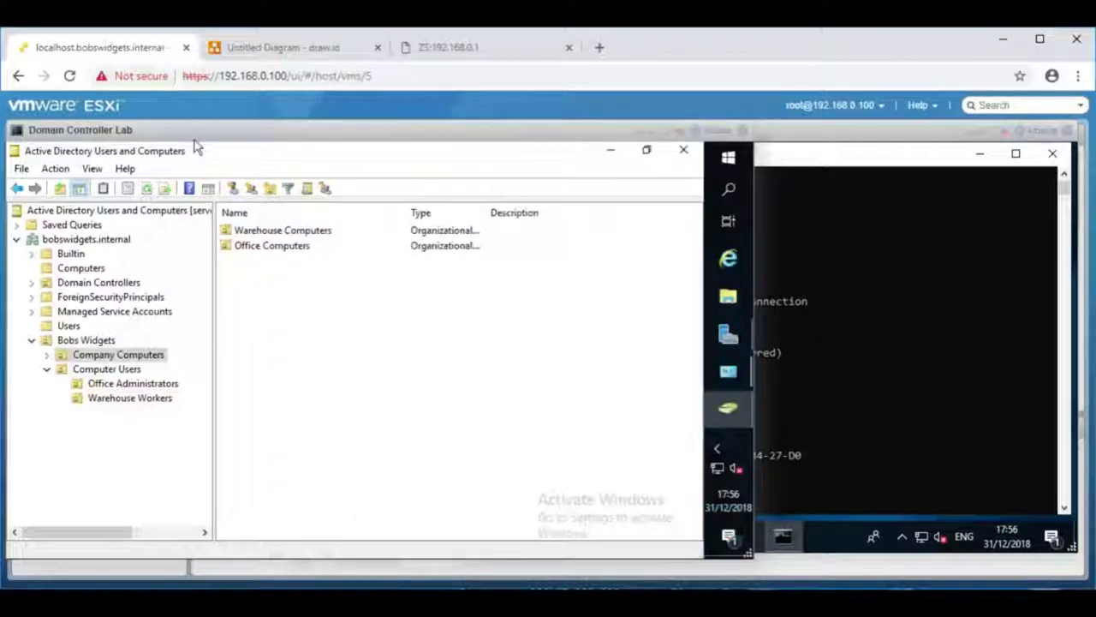
- Run ipconfig /all on the server, mark DNS servers ::1 and 127.0.0.1, then close Command Prompt
{"action": "right_click", "coordinate": [724, 155]}
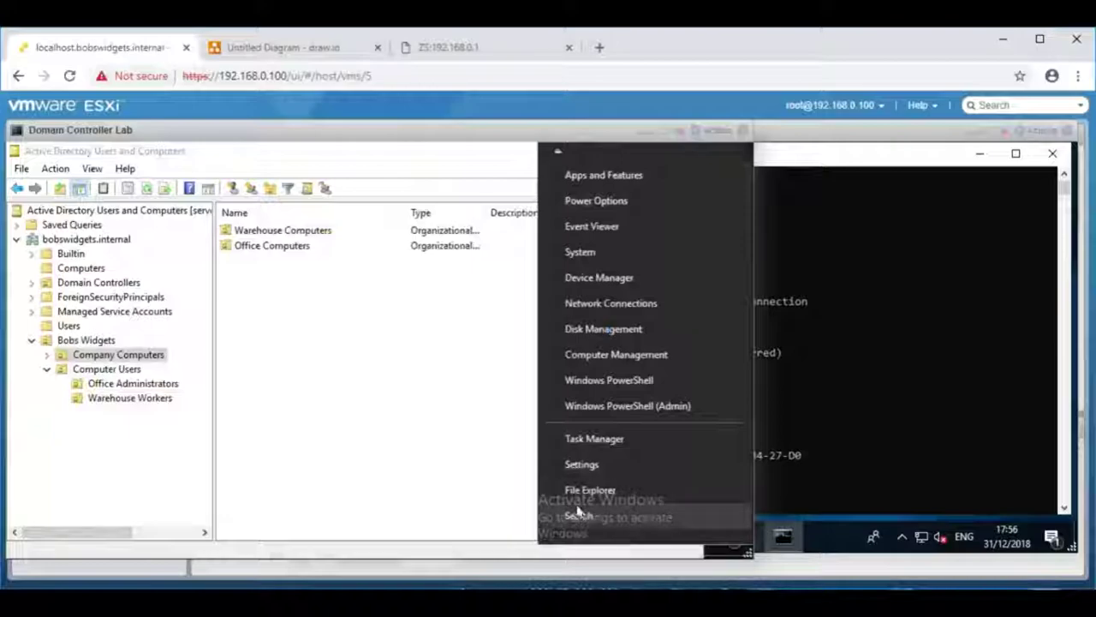
{"action": "left_click", "coordinate": [578, 442]}
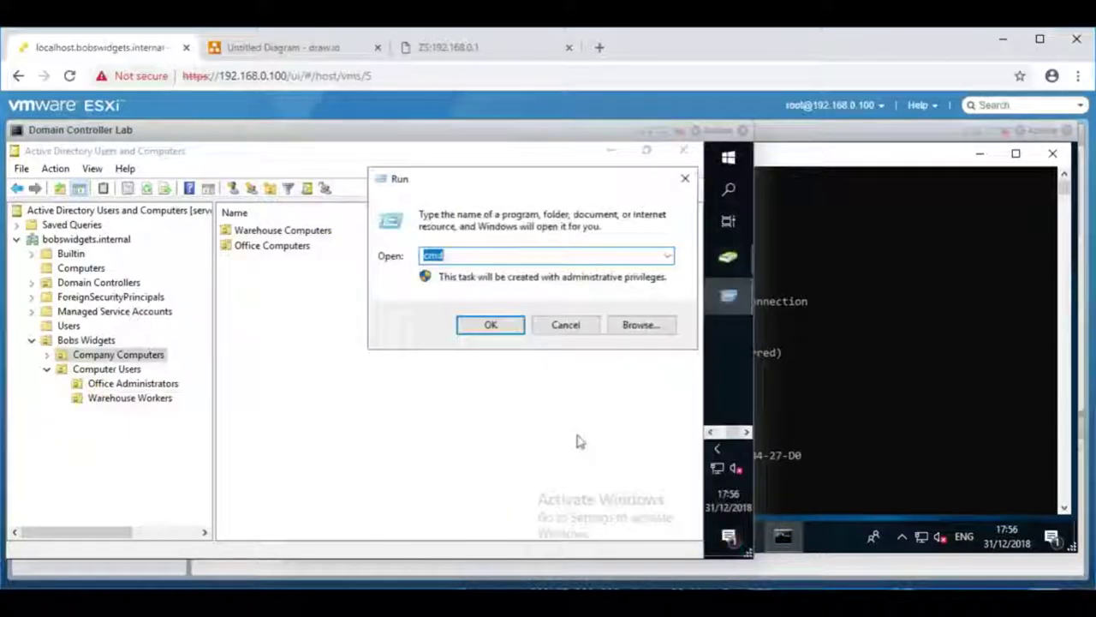
{"action": "key", "text": "Return"}
{"action": "type", "text": "ipconfig /"}
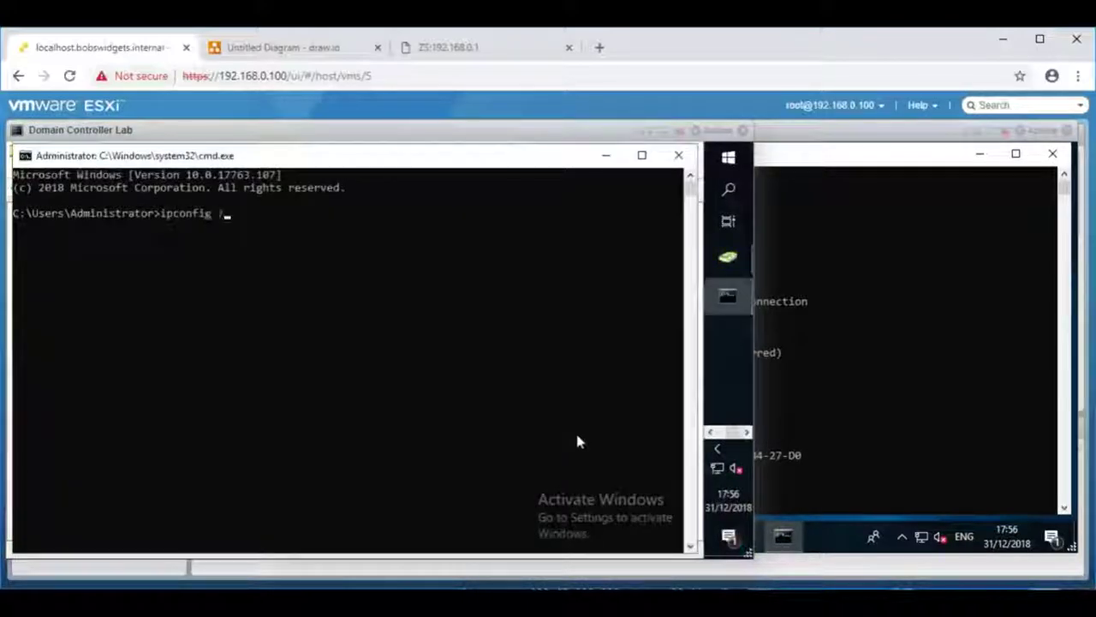
{"action": "type", "text": "all"}
{"action": "key", "text": "Return"}
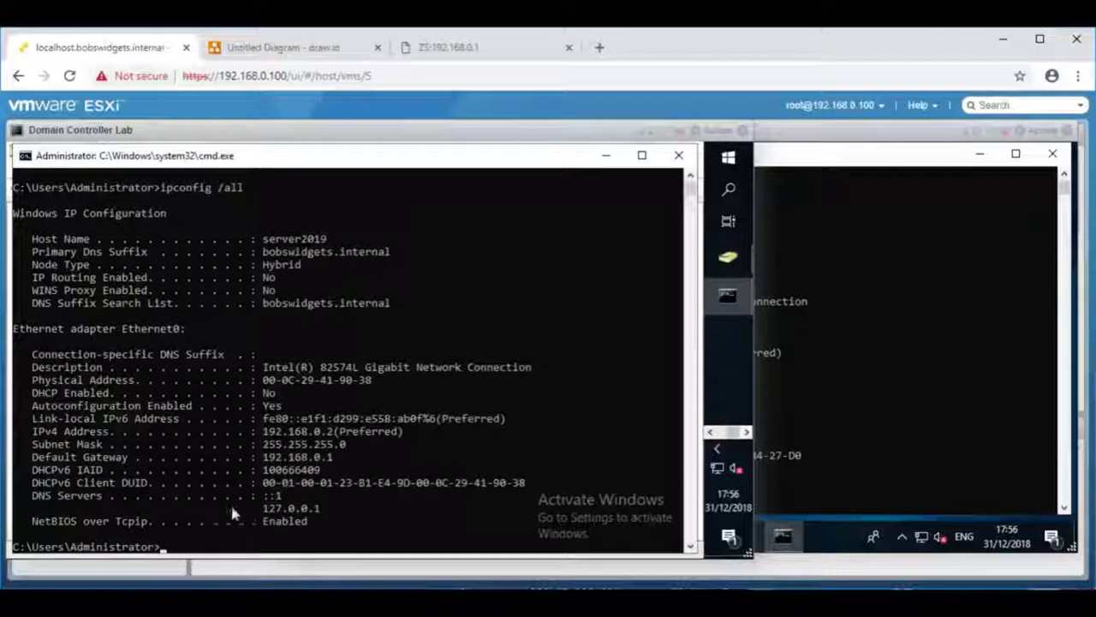
{"action": "left_click_drag", "start_coordinate": [227, 500], "coordinate": [336, 517]}
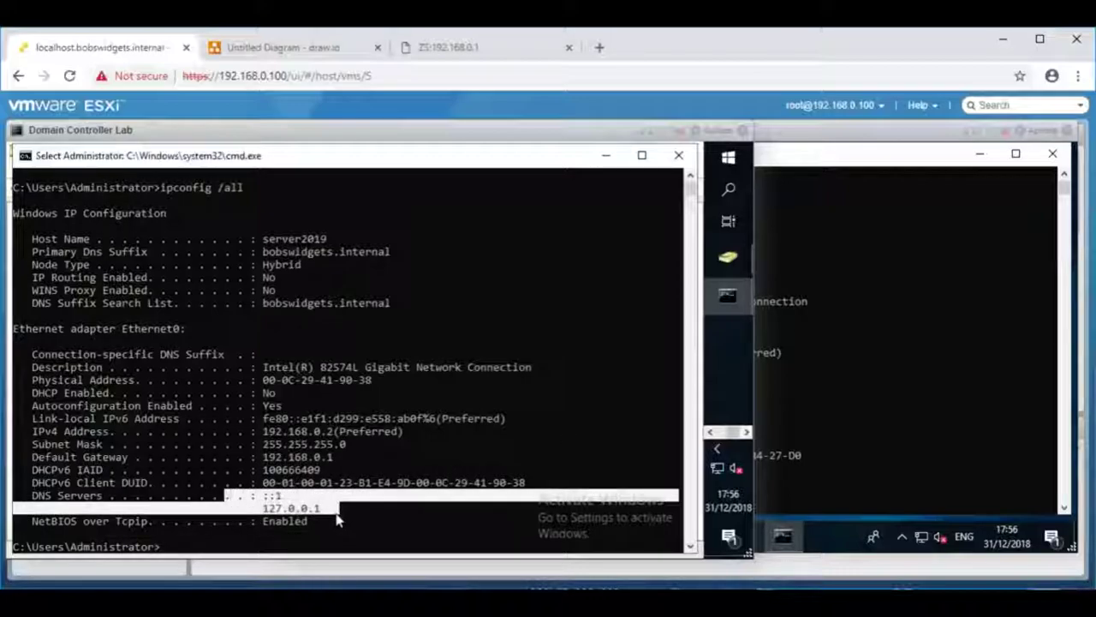
{"action": "left_click", "coordinate": [641, 155]}
{"action": "left_click", "coordinate": [684, 153]}
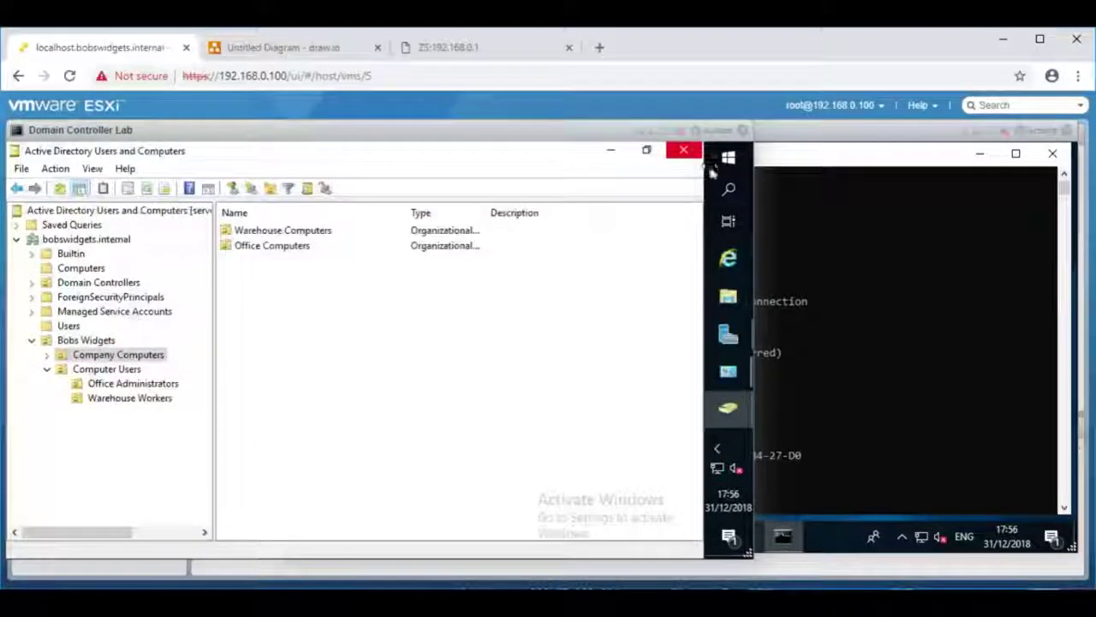
- Close Active Directory Users and Computers and view SERVER2019's forwarder 192.168.0.1 in DNS Manager
{"action": "left_click", "coordinate": [684, 154]}
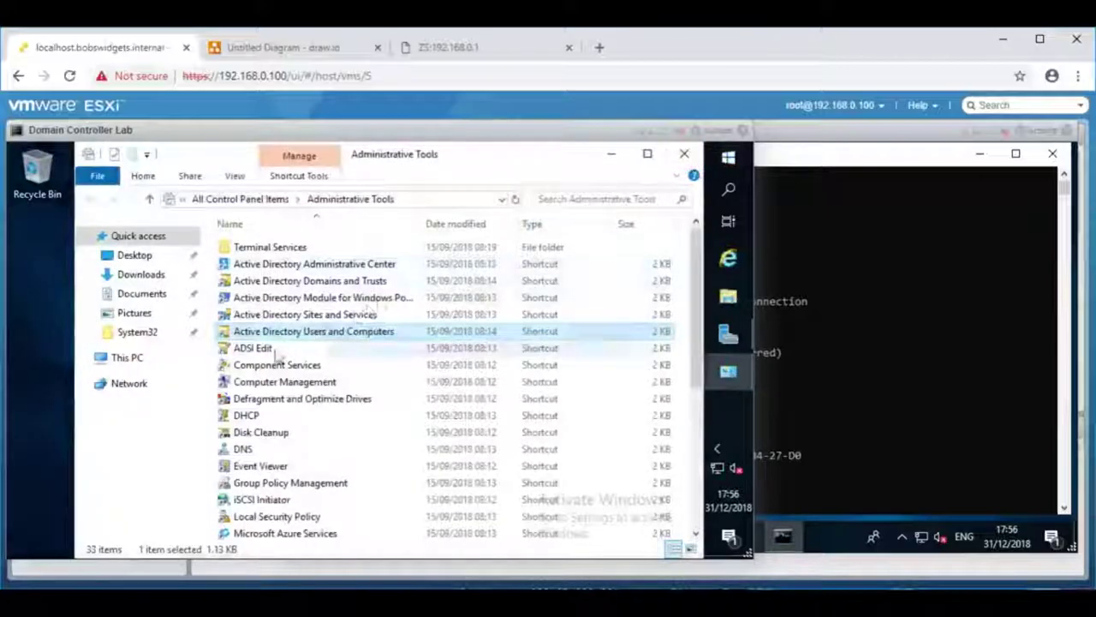
{"action": "double_click", "coordinate": [243, 449]}
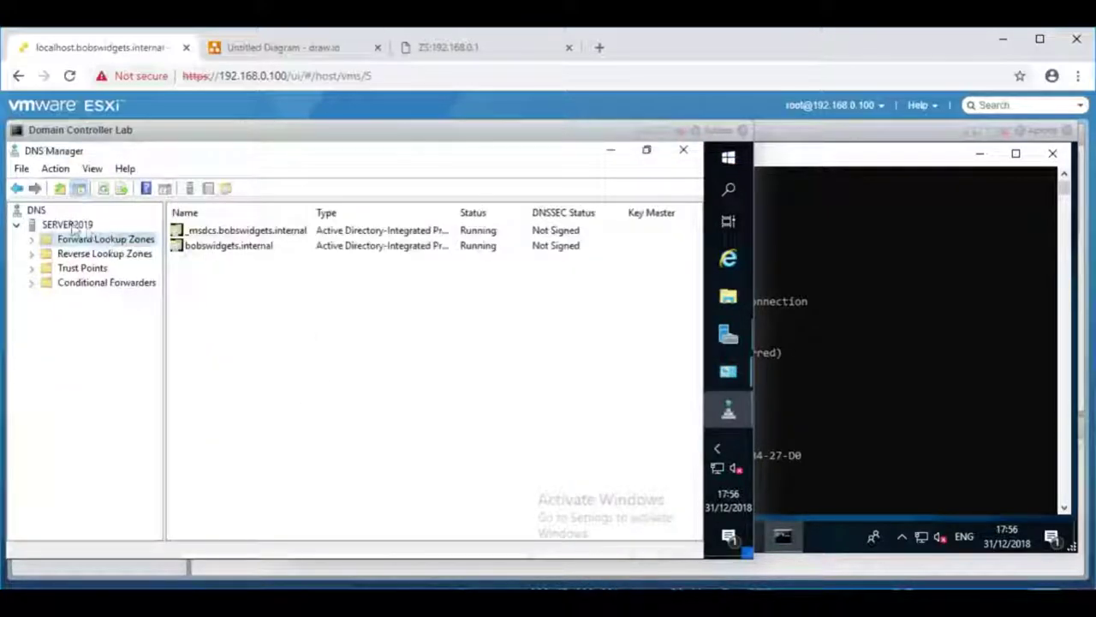
{"action": "right_click", "coordinate": [73, 225]}
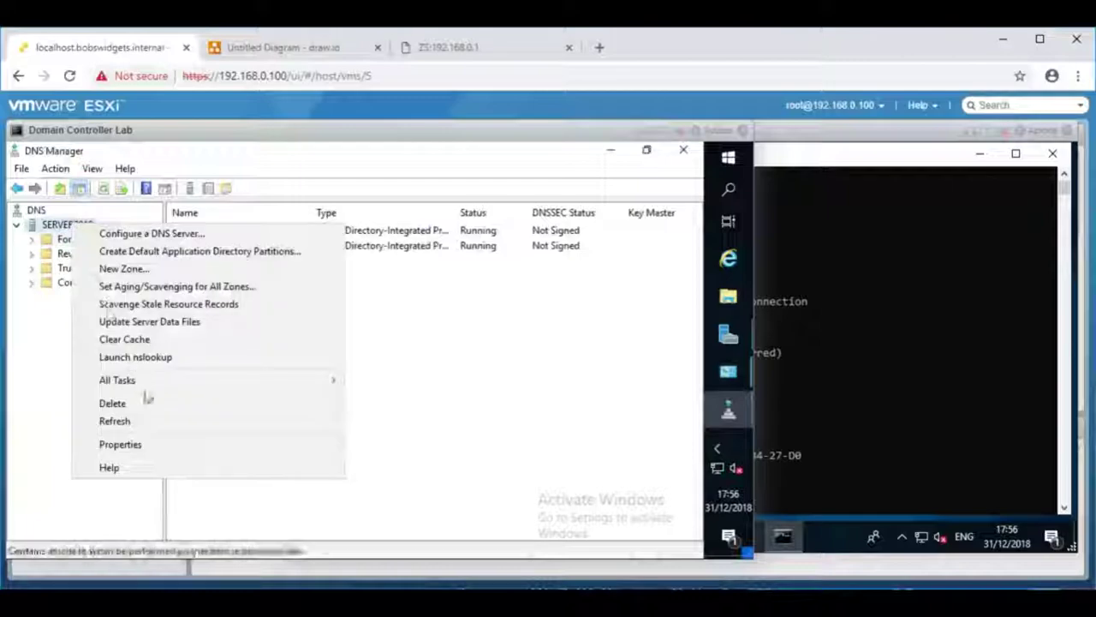
{"action": "left_click", "coordinate": [149, 445]}
{"action": "left_click", "coordinate": [314, 211]}
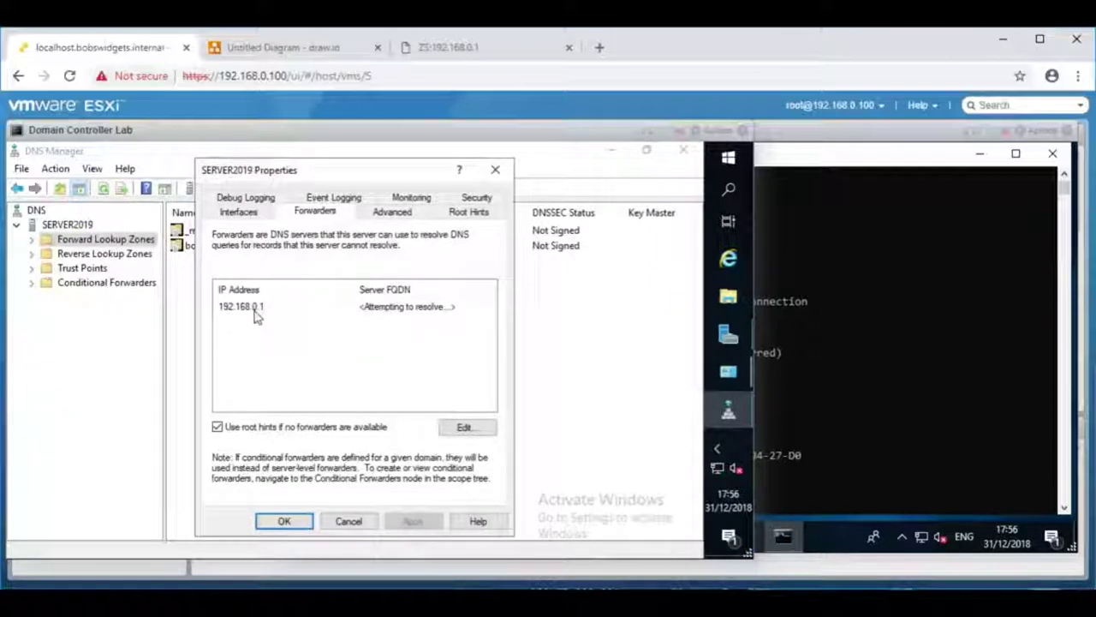
{"action": "left_click", "coordinate": [470, 53]}
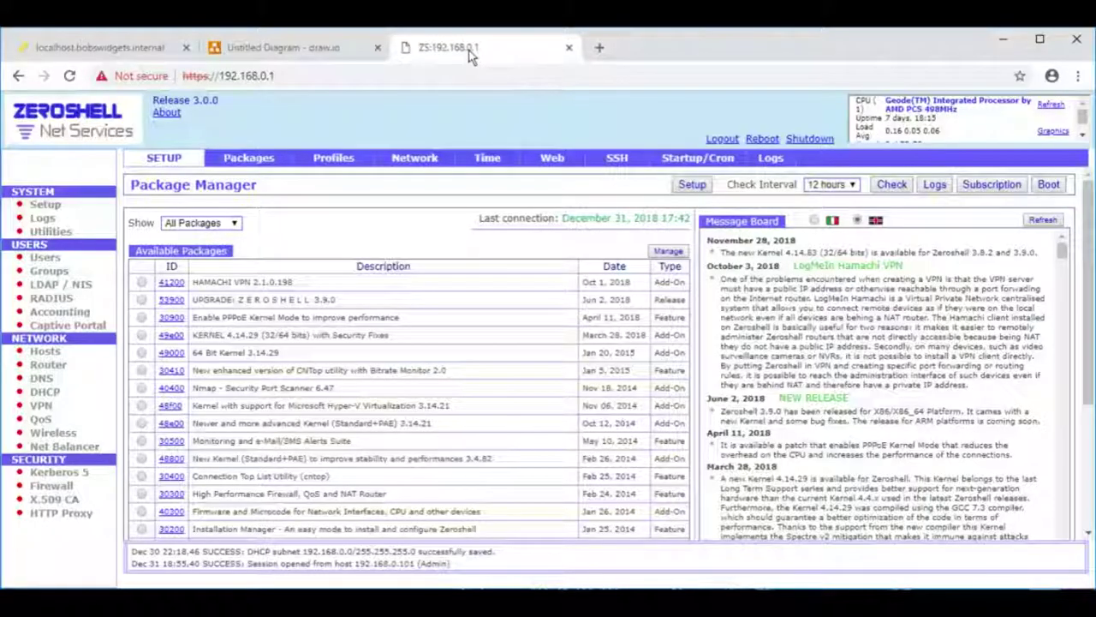
- Add a ZeroShell DNS forwarder for domain ANY to 208.67.222.222 and 208.67.220.220
{"action": "left_click", "coordinate": [41, 378]}
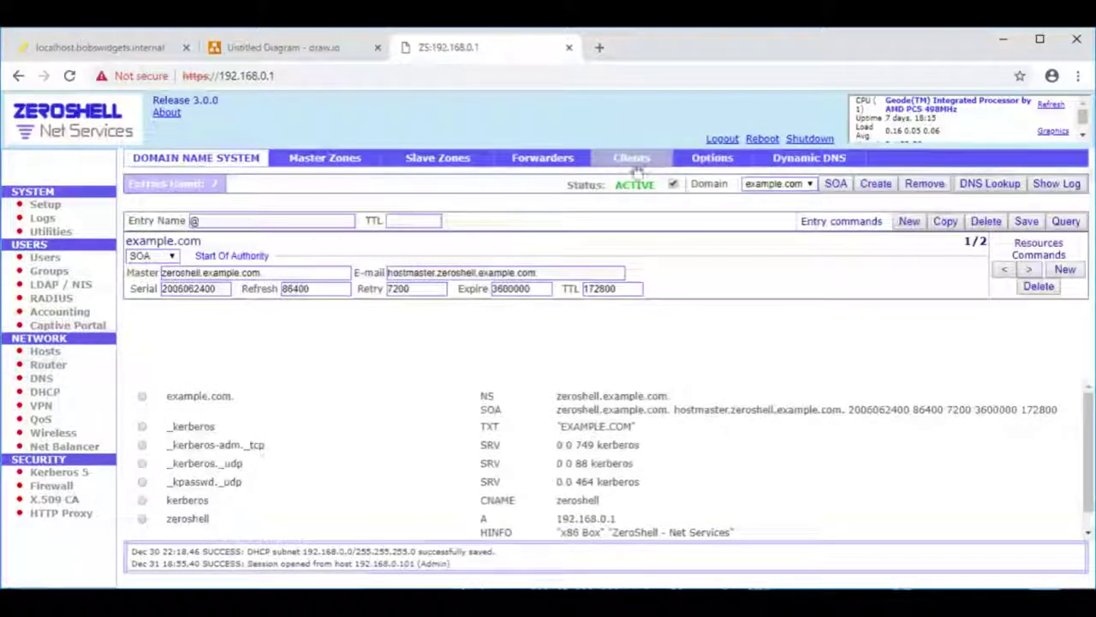
{"action": "left_click", "coordinate": [548, 160]}
{"action": "left_click_drag", "start_coordinate": [238, 43], "coordinate": [401, 139]}
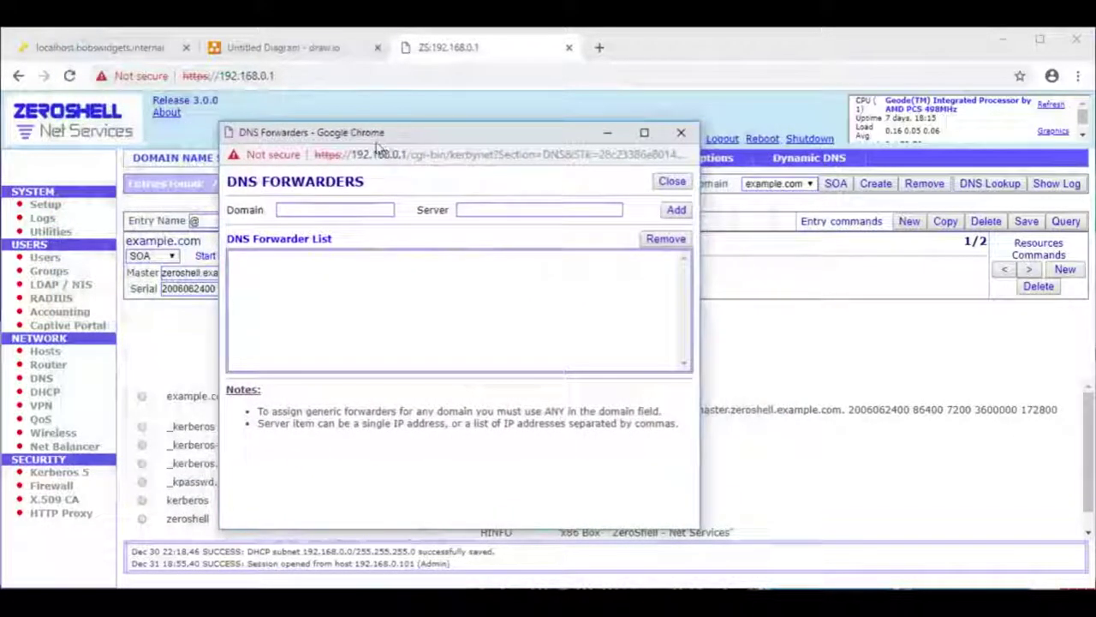
{"action": "left_click", "coordinate": [351, 208]}
{"action": "type", "text": "ANY"}
{"action": "key", "text": "Tab"}
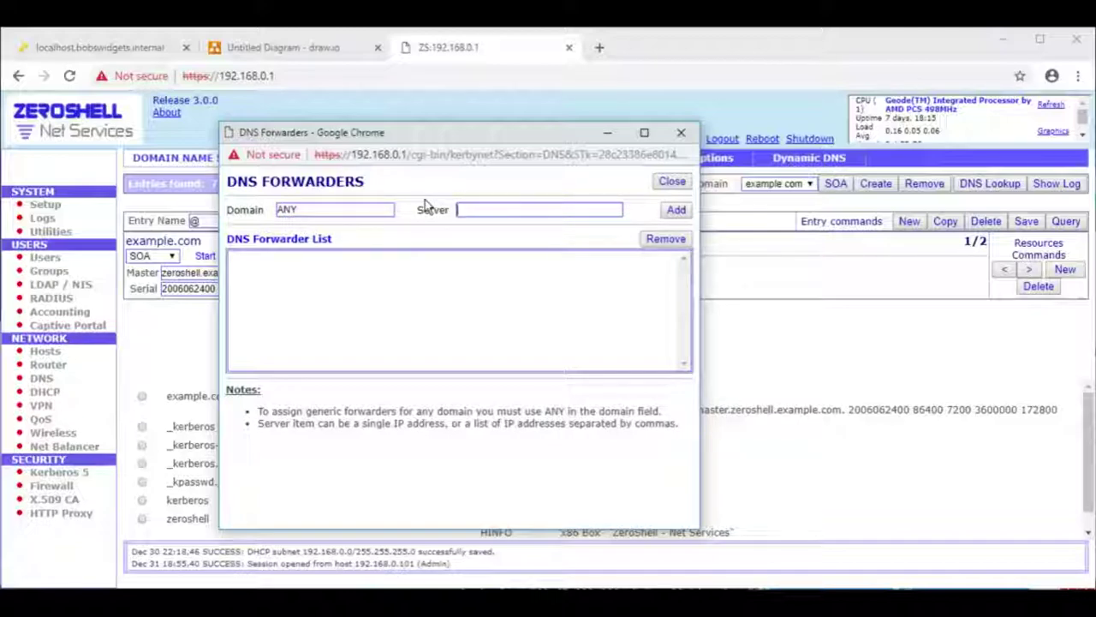
{"action": "type", "text": "208.67.222."}
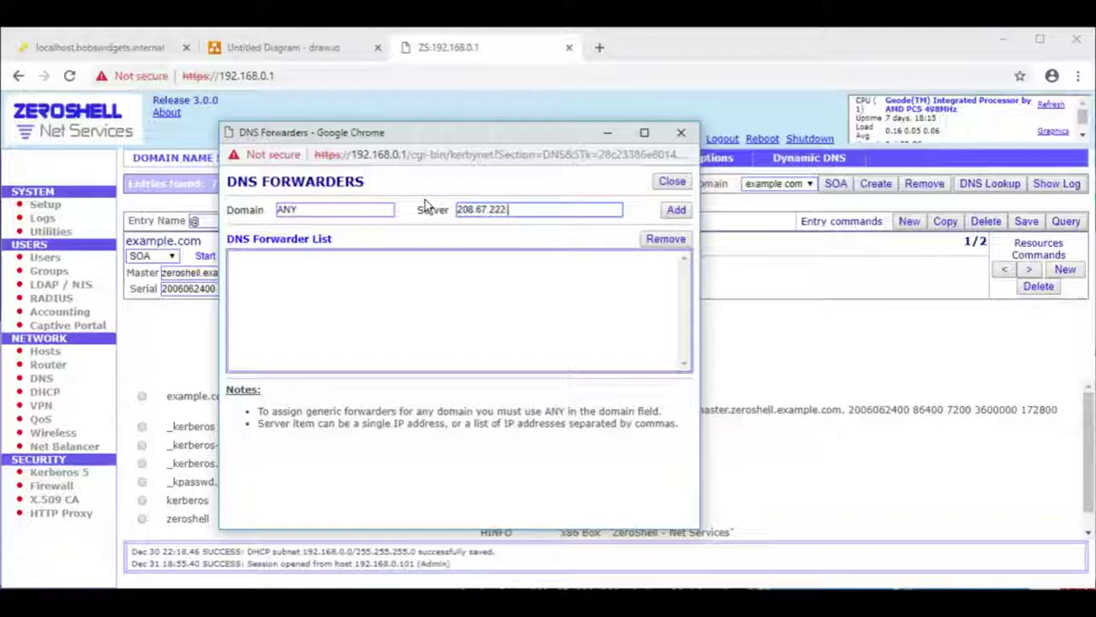
{"action": "type", "text": "208,"}
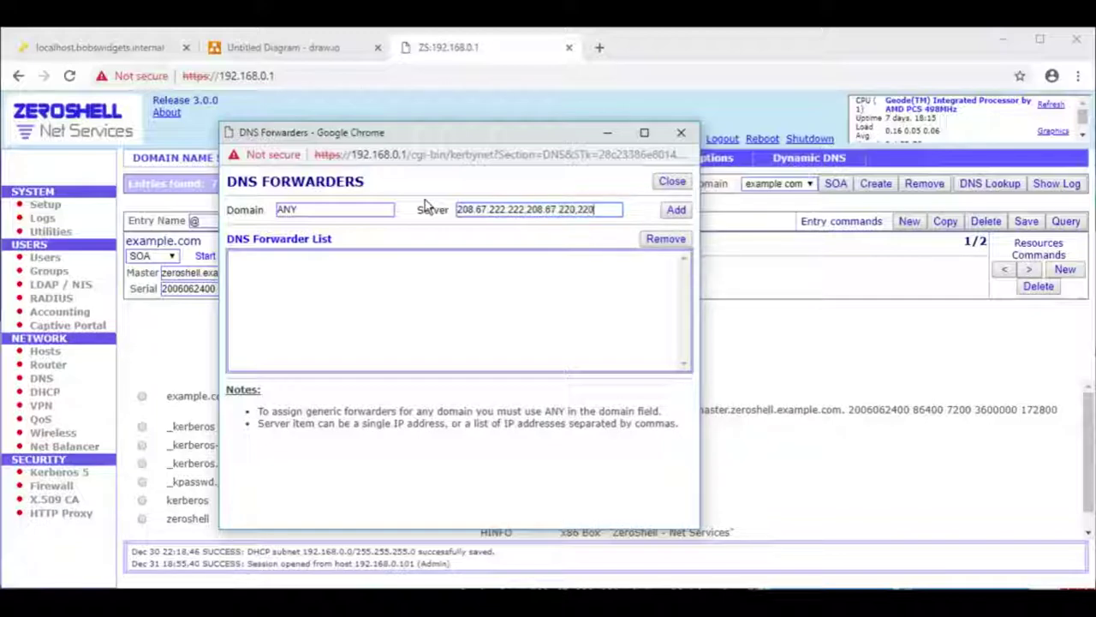
{"action": "left_click", "coordinate": [676, 210]}
{"action": "left_click", "coordinate": [604, 242]}
{"action": "type", "text": "."}
{"action": "left_click", "coordinate": [676, 210]}
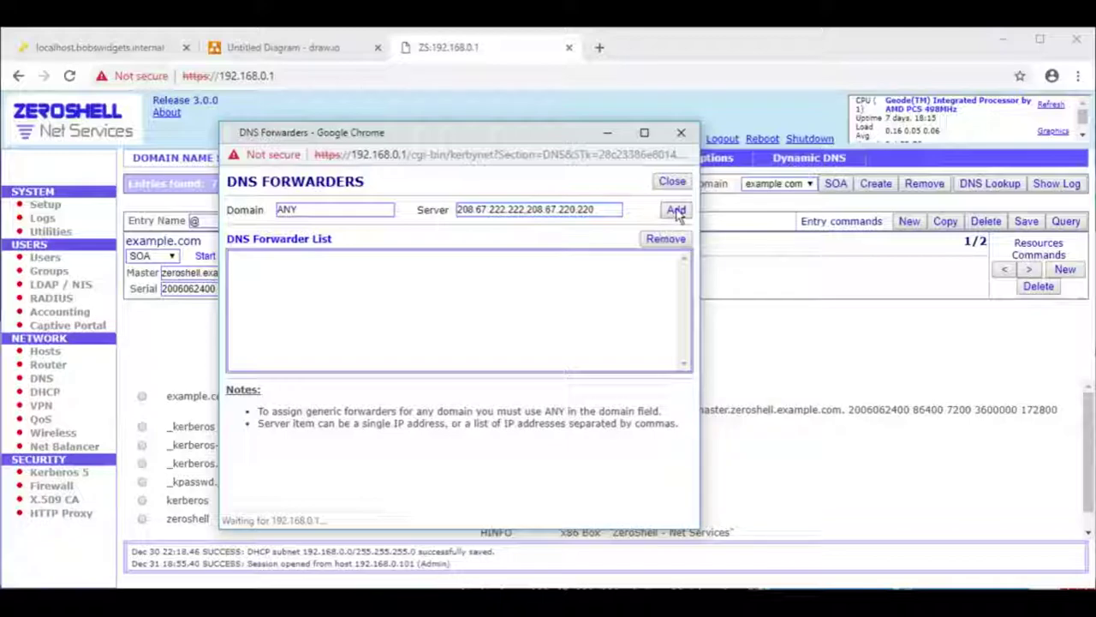
{"action": "left_click", "coordinate": [671, 181]}
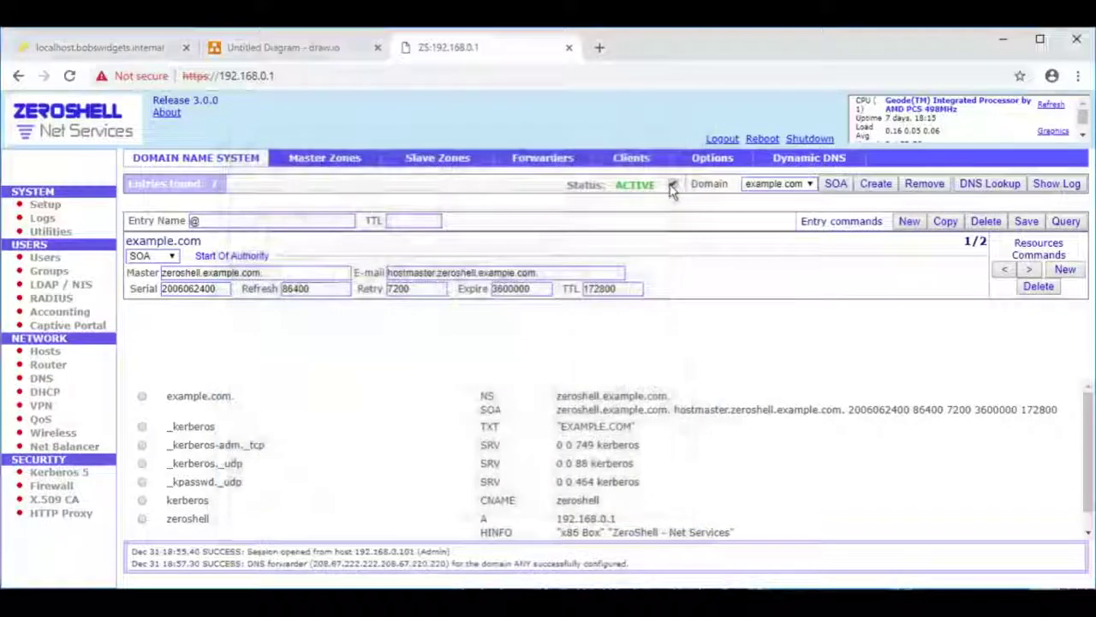
- Back on the ESXi tab, close SERVER2019 Properties and bring the Windows 10 console forward
{"action": "left_click", "coordinate": [137, 50]}
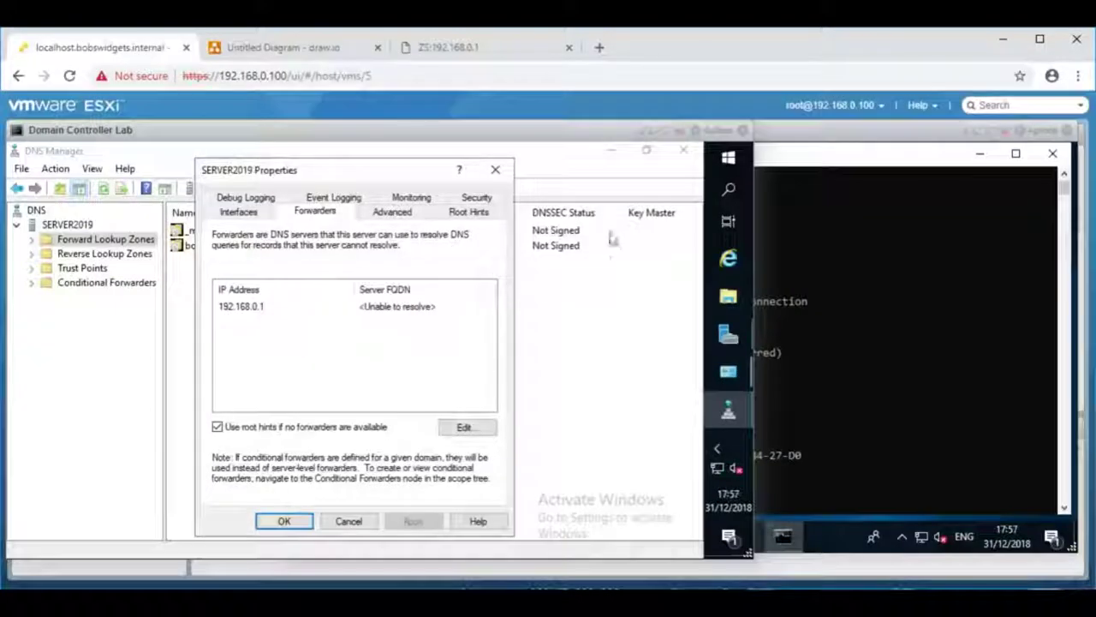
{"action": "left_click", "coordinate": [496, 175]}
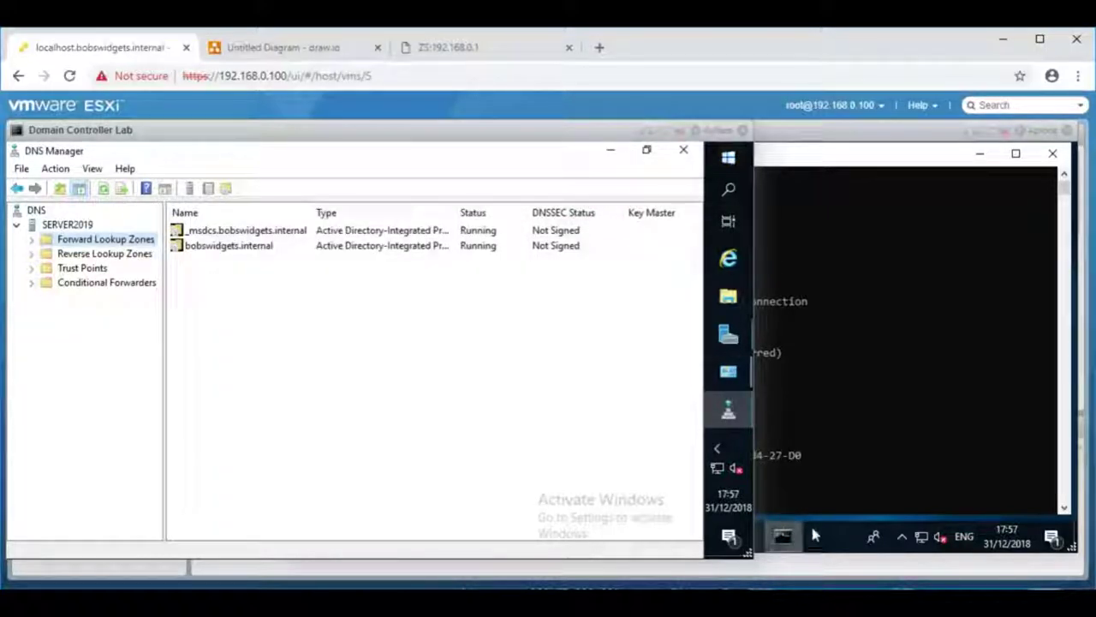
{"action": "left_click", "coordinate": [815, 142]}
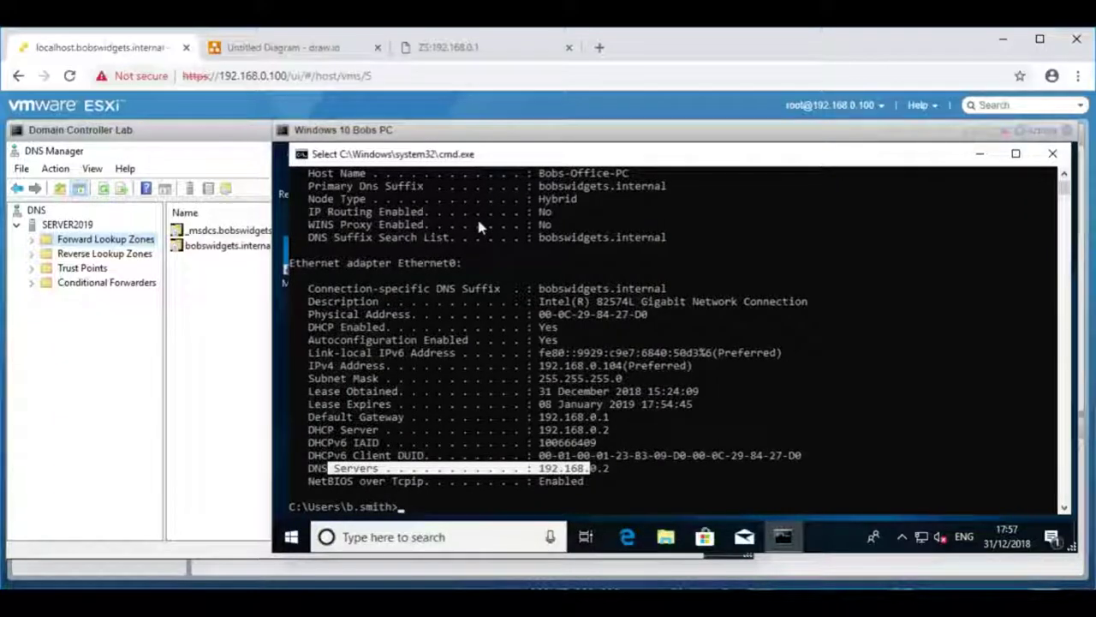
{"action": "left_click", "coordinate": [190, 134]}
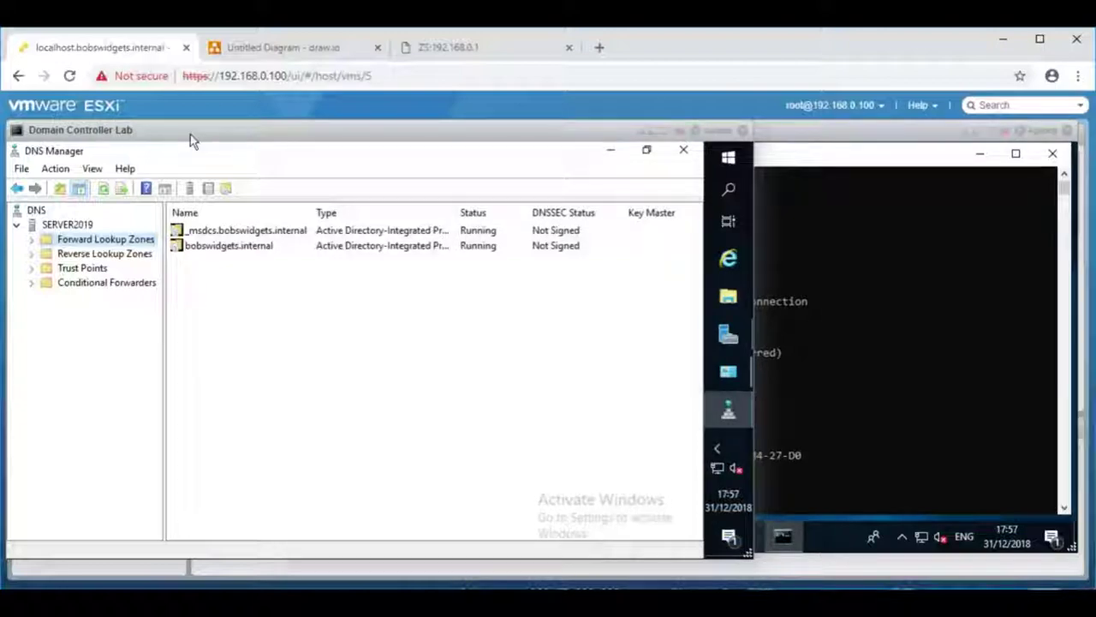
{"action": "left_click", "coordinate": [447, 52]}
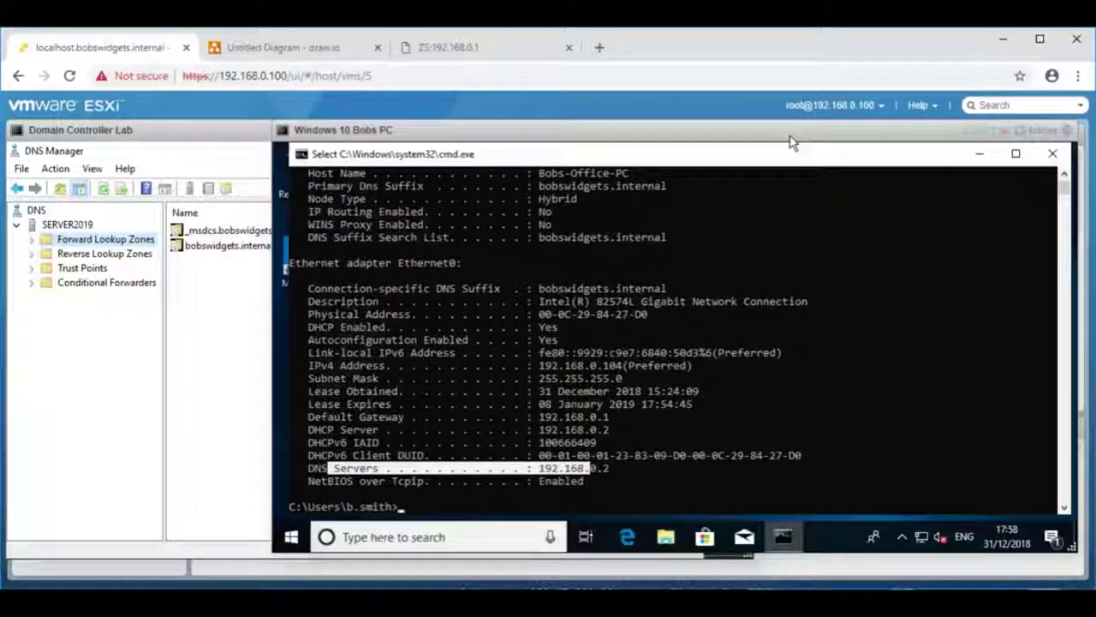
- In a maximized Edge window, download and run DNSBench.exe from grc.com/dns/benchmark.htm
{"action": "left_click", "coordinate": [979, 159]}
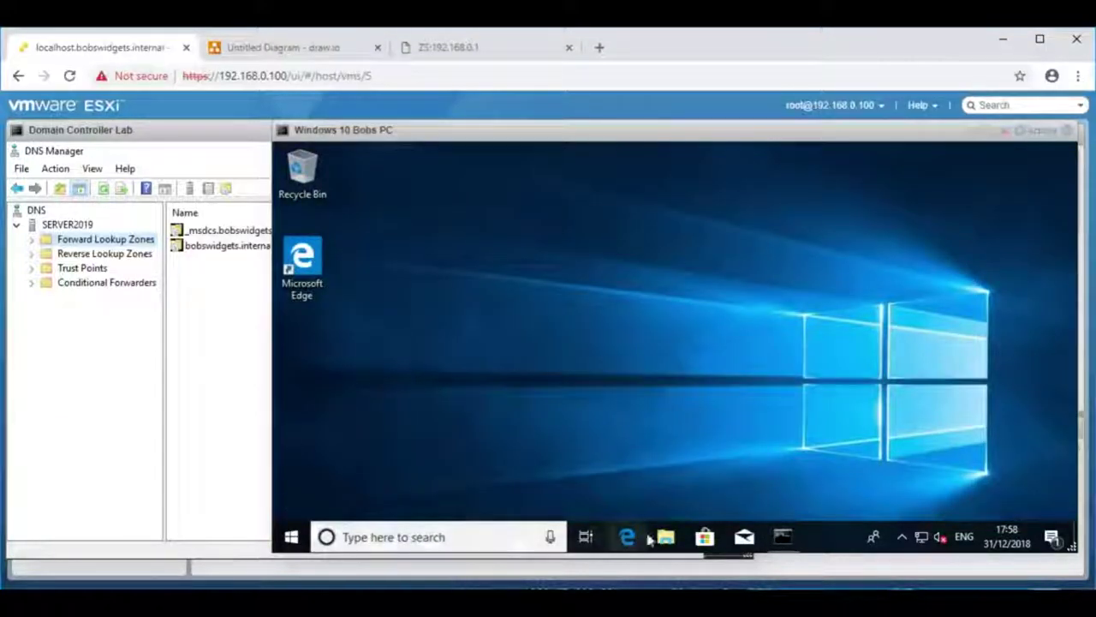
{"action": "left_click", "coordinate": [627, 537]}
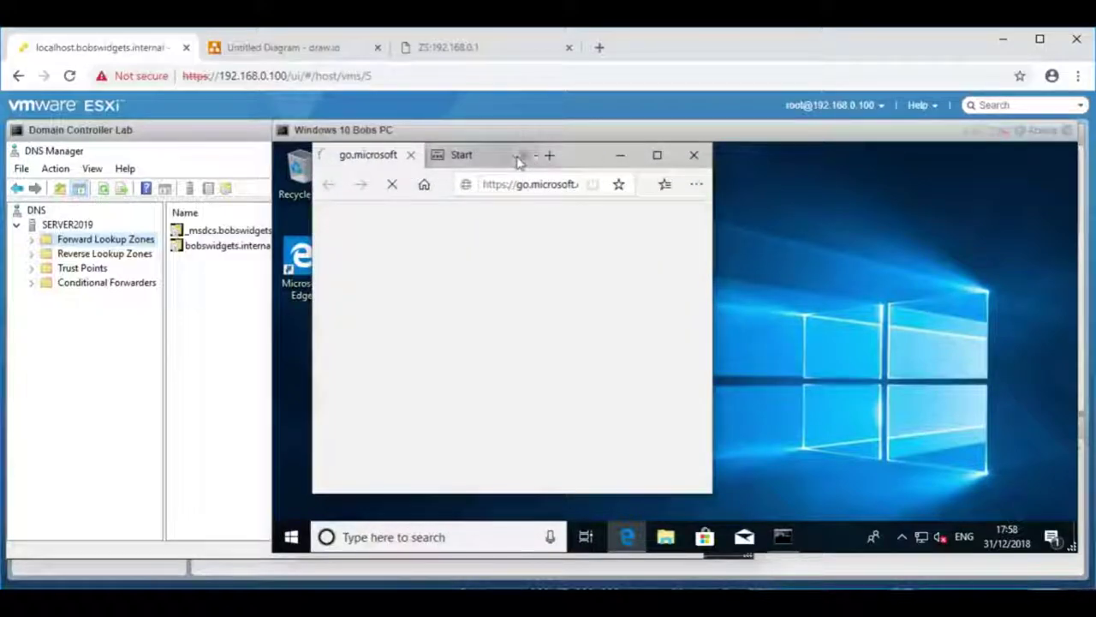
{"action": "left_click", "coordinate": [658, 156]}
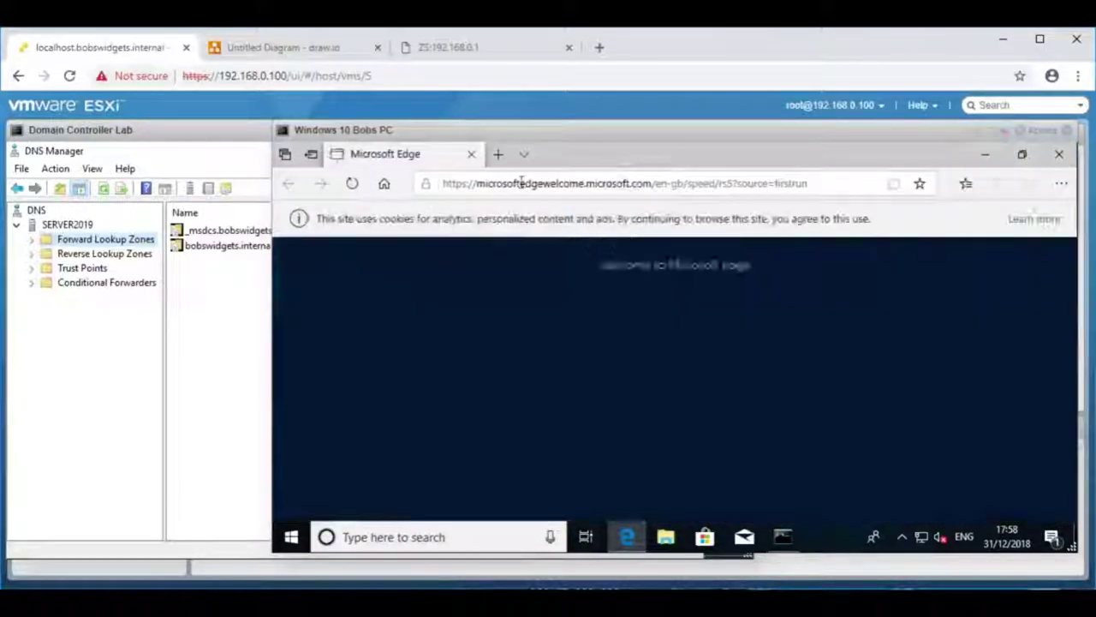
{"action": "left_click", "coordinate": [660, 182]}
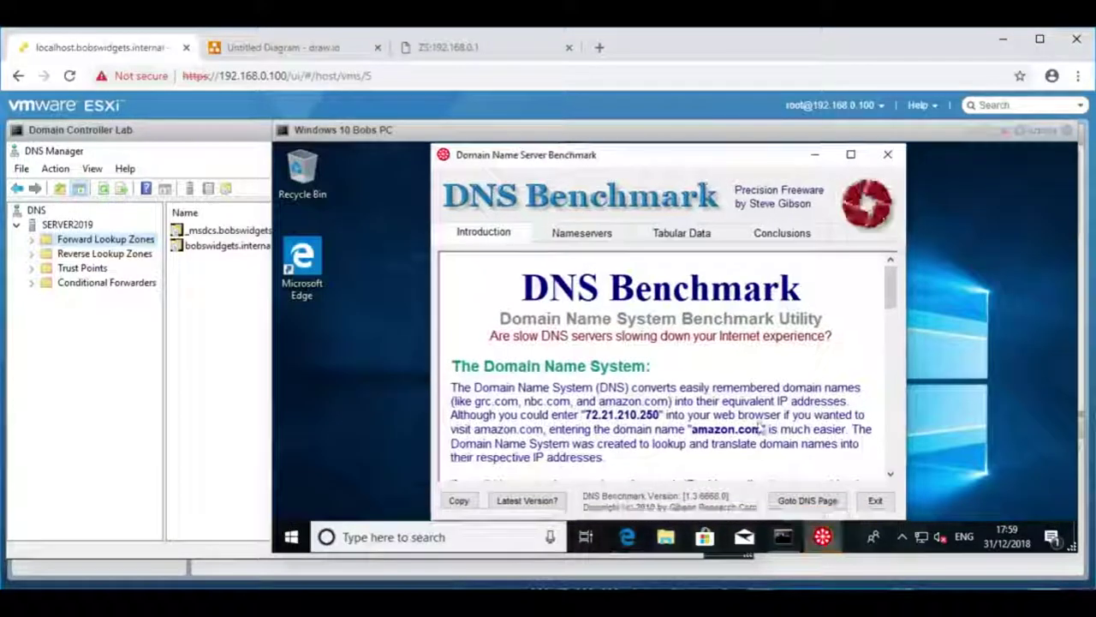
{"action": "left_click", "coordinate": [583, 232]}
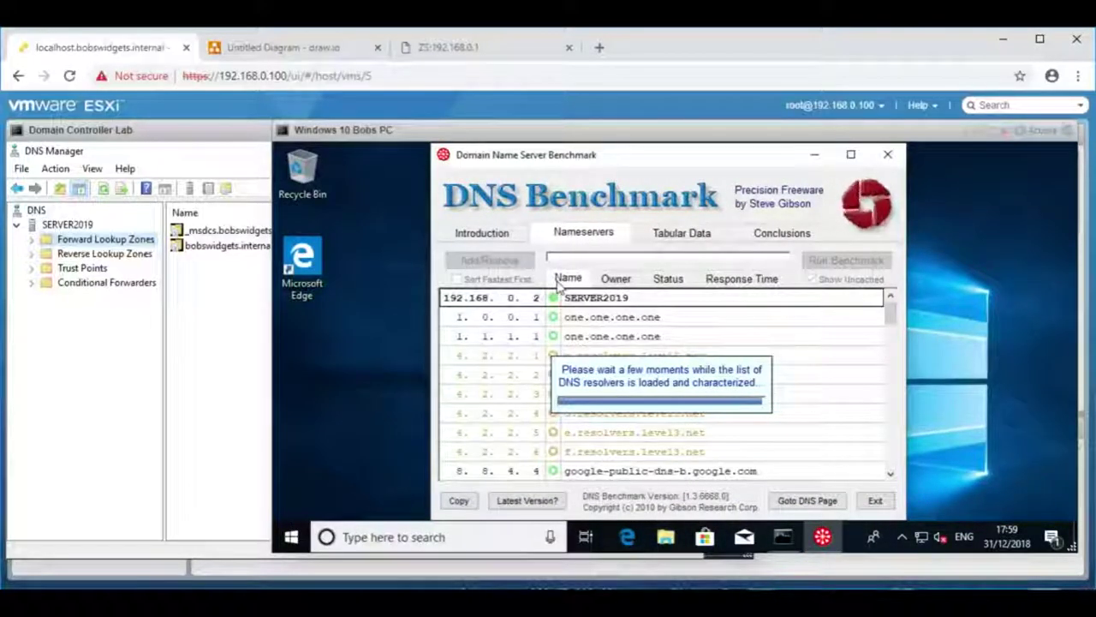
- Remove the default public nameservers from DNS Benchmark's list
{"action": "left_click", "coordinate": [505, 266]}
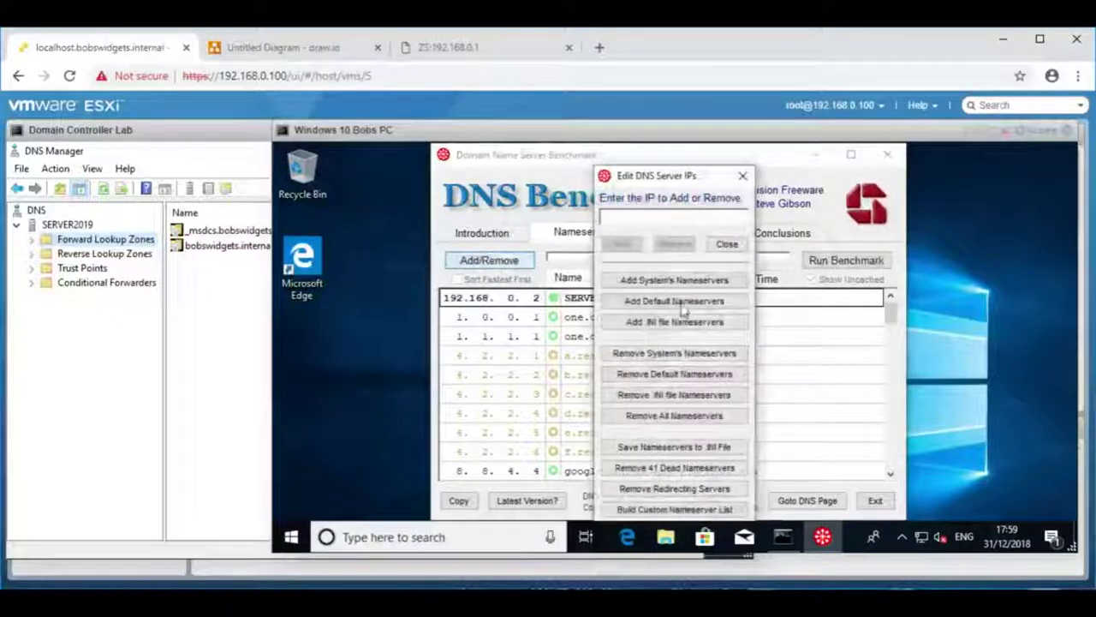
{"action": "left_click", "coordinate": [676, 377]}
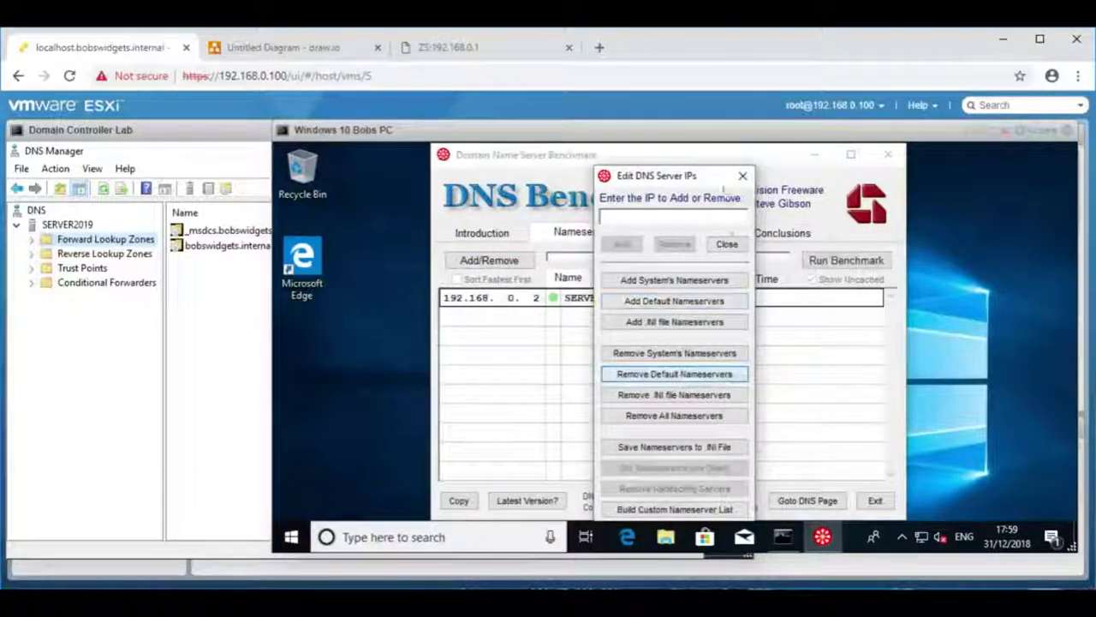
{"action": "left_click_drag", "start_coordinate": [722, 177], "coordinate": [931, 168]}
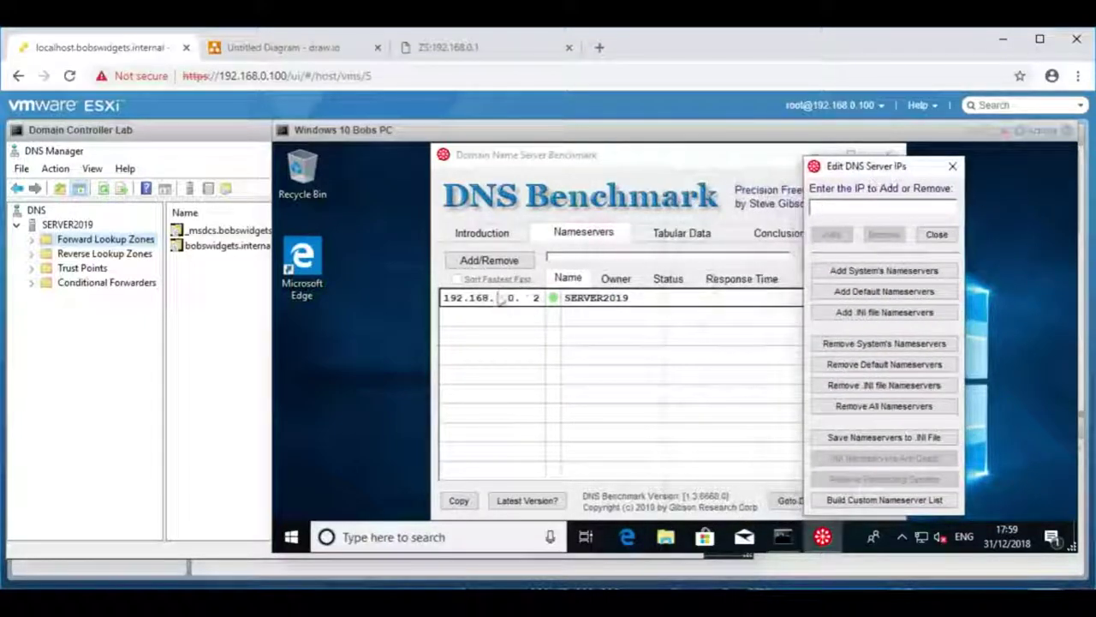
{"action": "left_click", "coordinate": [952, 166]}
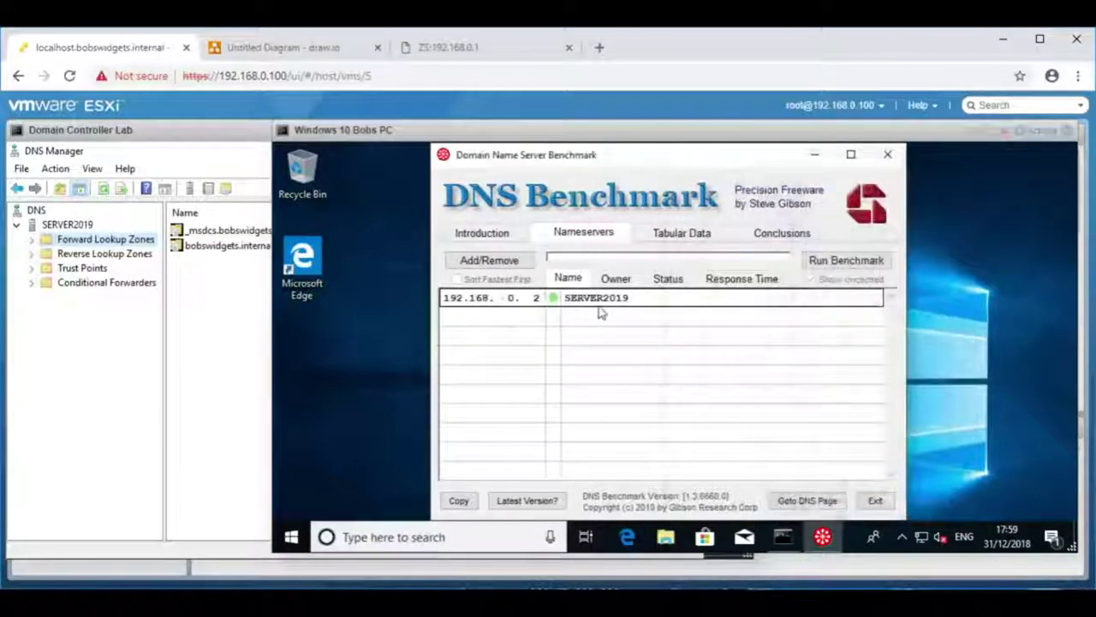
- Benchmark the remaining 192.168.0.2 nameserver, declining the custom list suggestion
{"action": "left_click", "coordinate": [844, 262]}
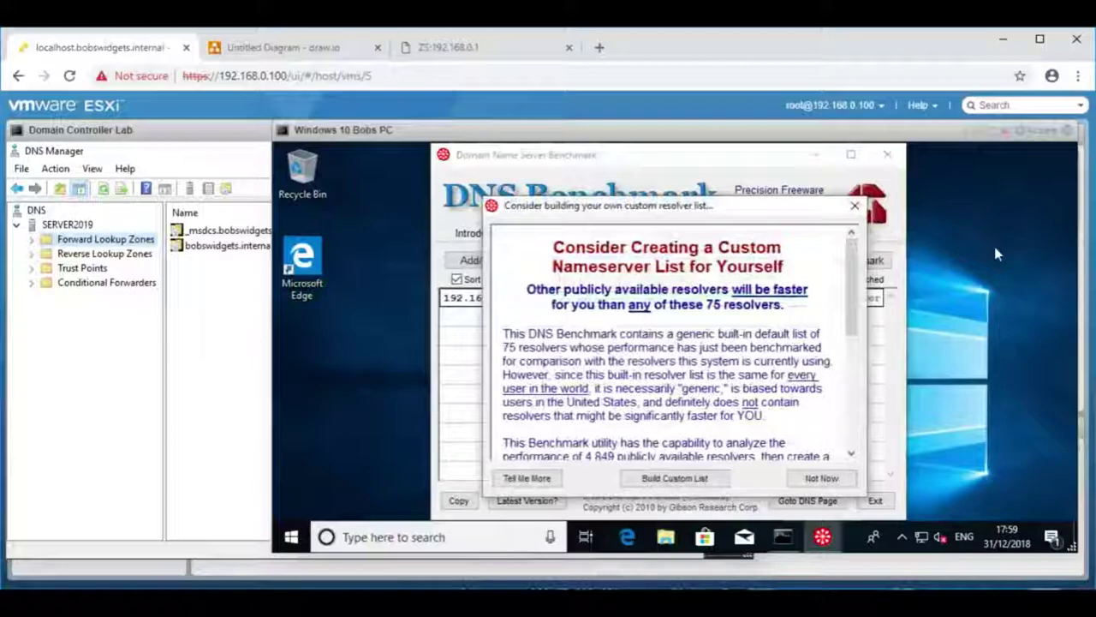
{"action": "left_click", "coordinate": [822, 479]}
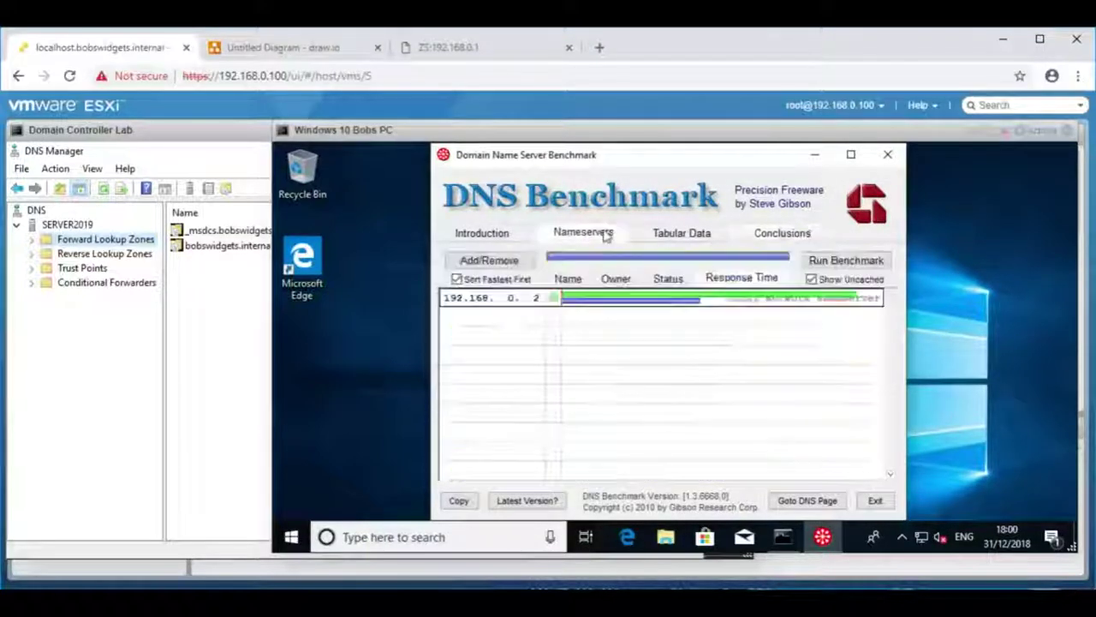
{"action": "mouse_move", "coordinate": [668, 305]}
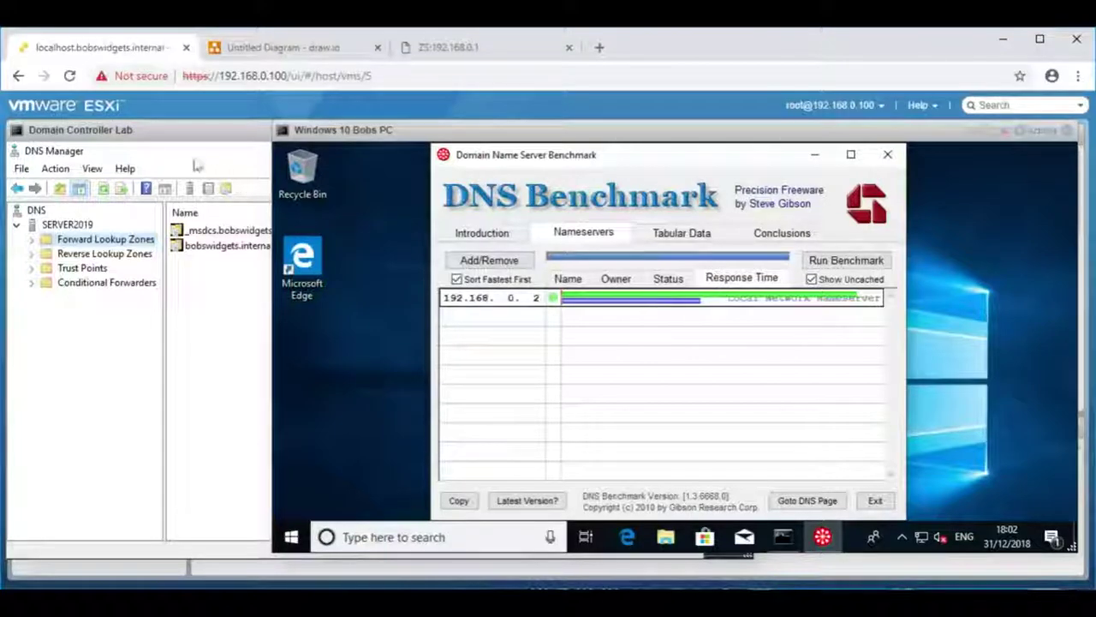
- Delete the 192.168.0.1 forwarder from SERVER2019's DNS properties and apply the change
{"action": "left_click", "coordinate": [89, 154]}
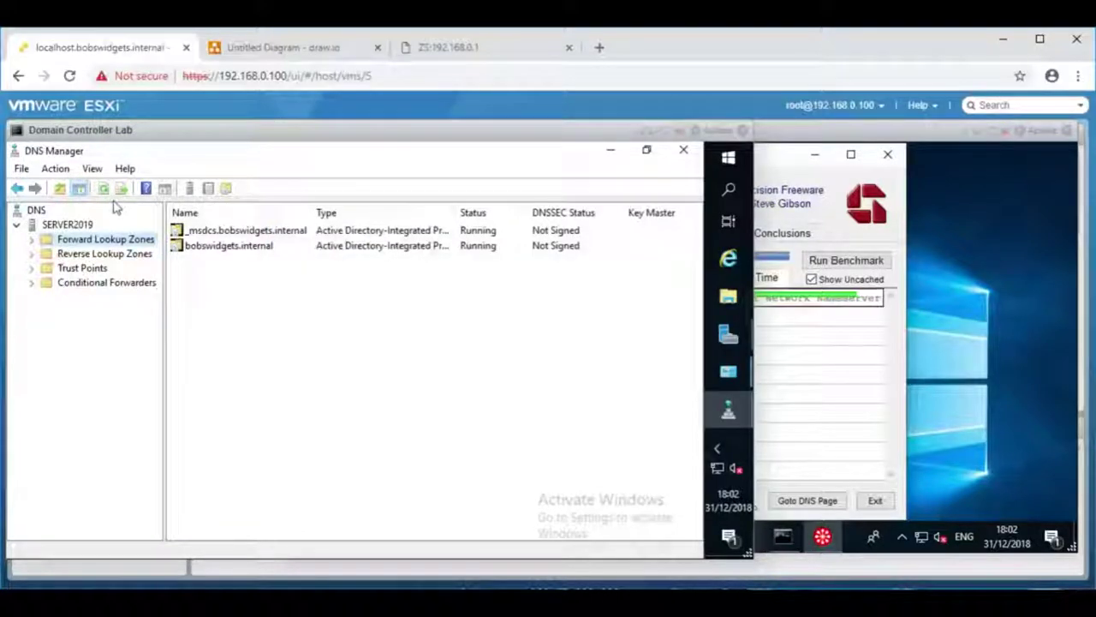
{"action": "right_click", "coordinate": [79, 223]}
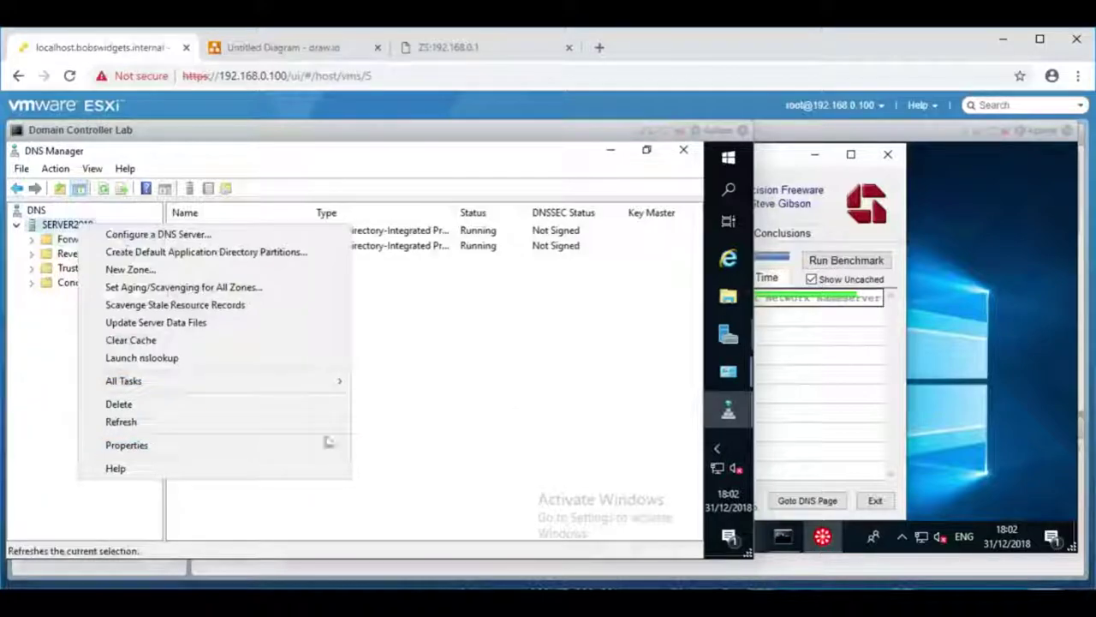
{"action": "left_click", "coordinate": [179, 445]}
{"action": "left_click", "coordinate": [316, 211]}
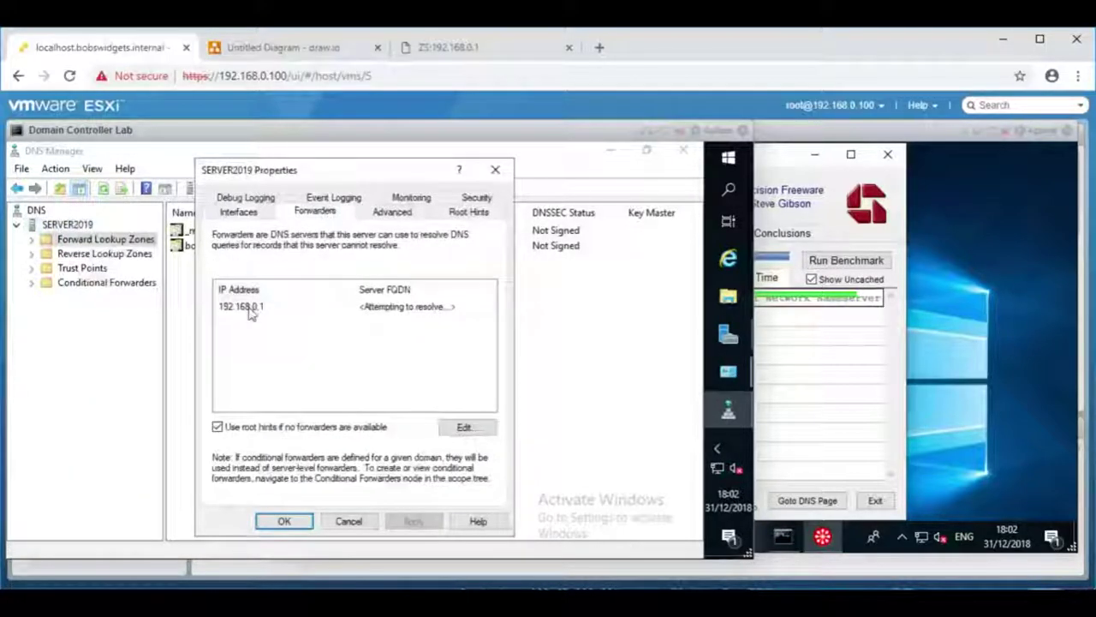
{"action": "left_click", "coordinate": [250, 310]}
{"action": "left_click", "coordinate": [462, 428]}
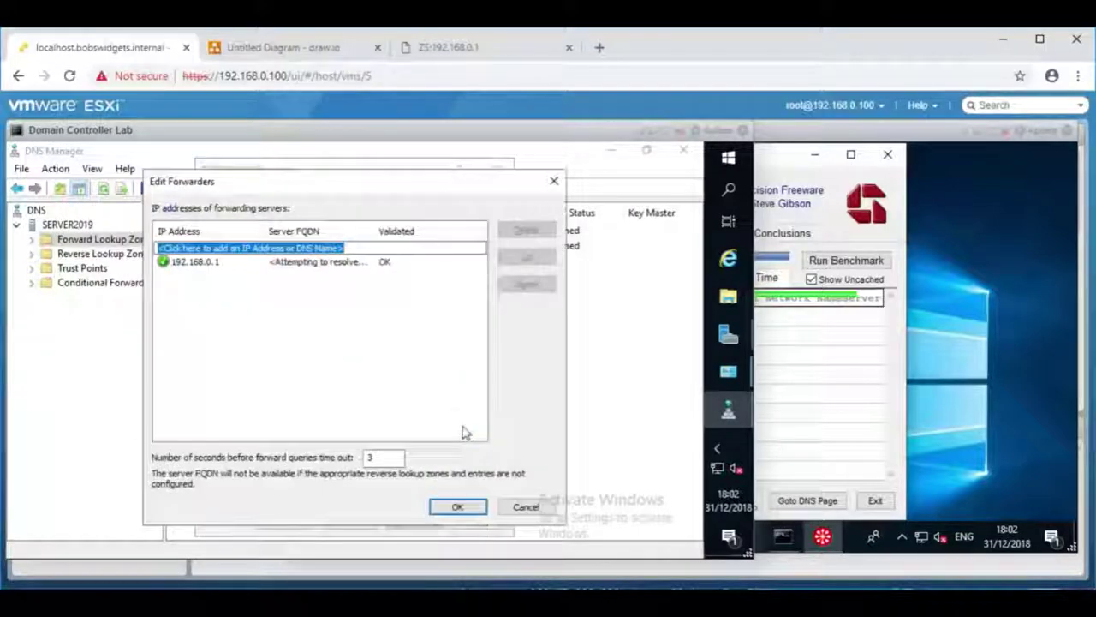
{"action": "left_click", "coordinate": [235, 262]}
{"action": "left_click", "coordinate": [525, 230]}
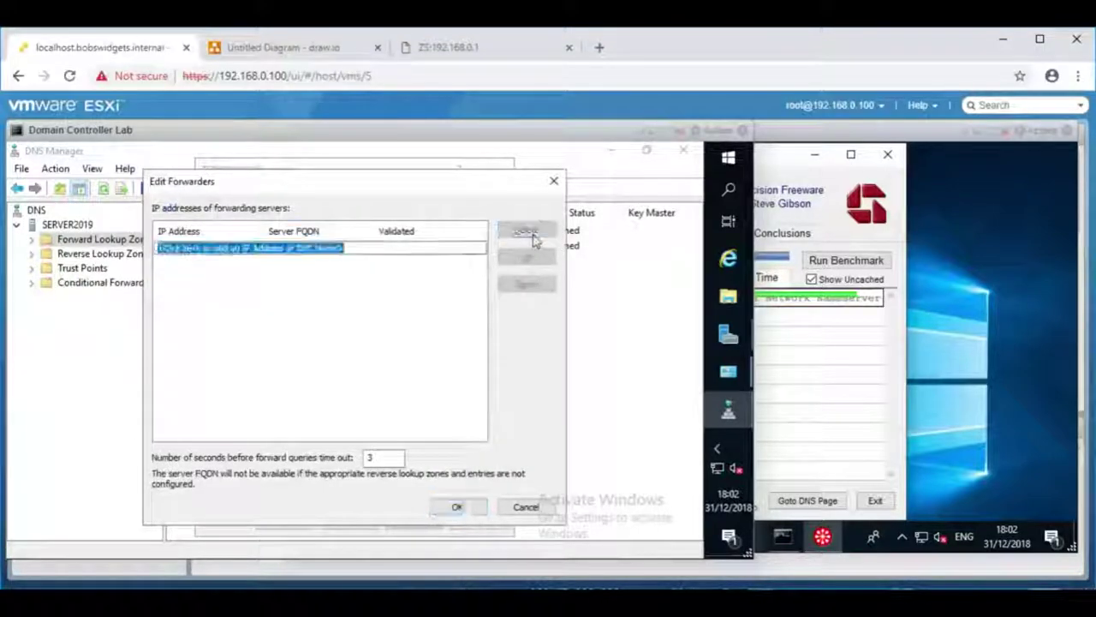
{"action": "left_click", "coordinate": [457, 506]}
{"action": "left_click", "coordinate": [286, 521]}
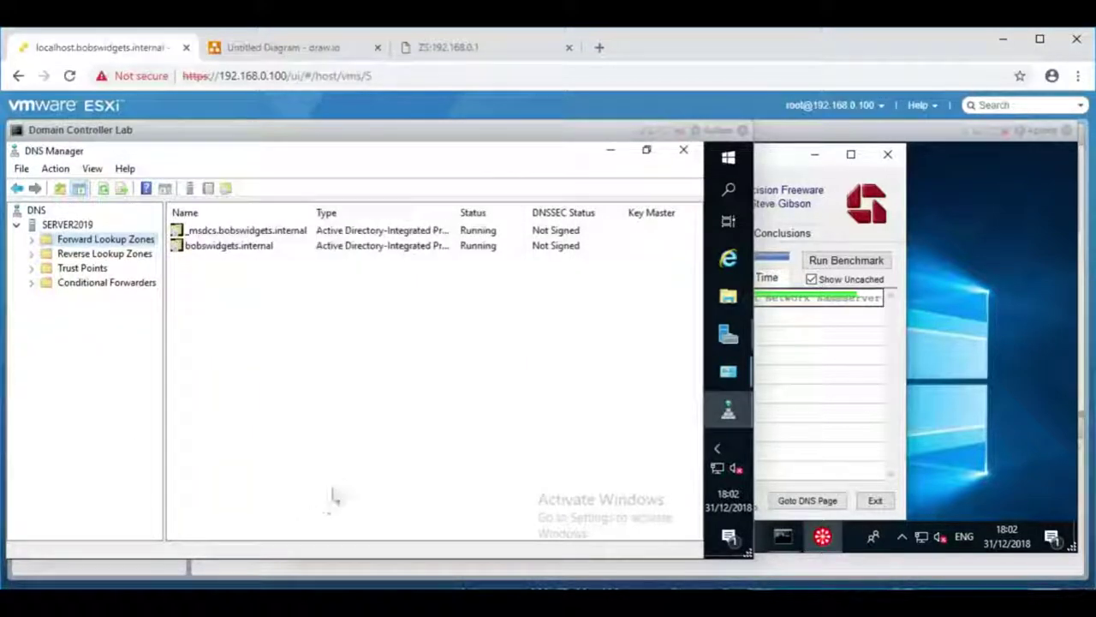
{"action": "left_click", "coordinate": [946, 187]}
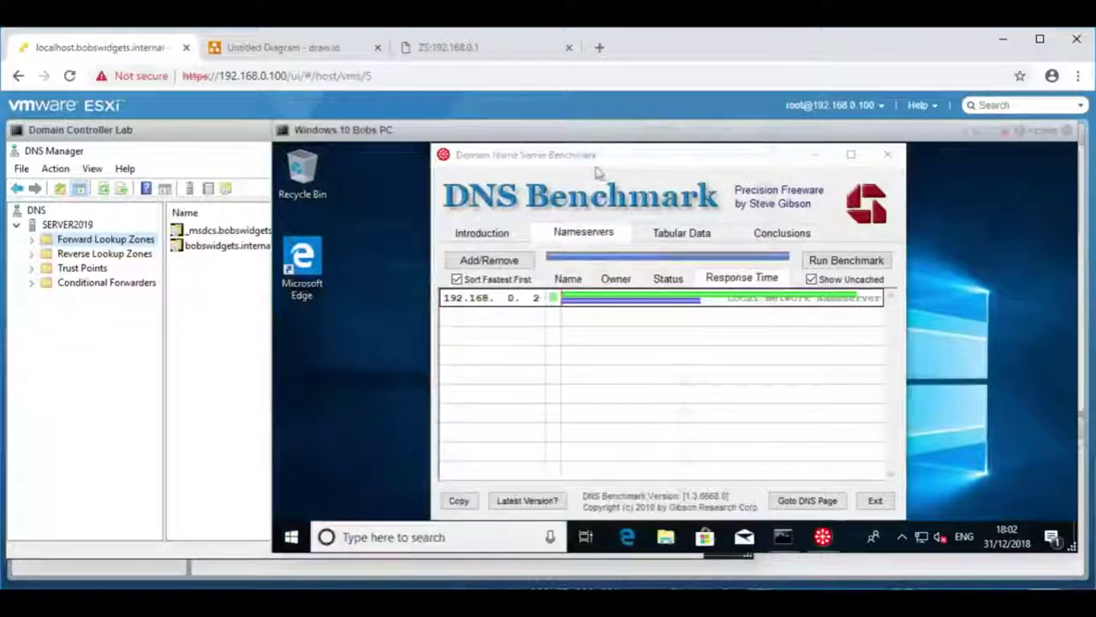
- Launch Notepad on the Windows 10 PC through Win+X Run
{"action": "left_click", "coordinate": [121, 137]}
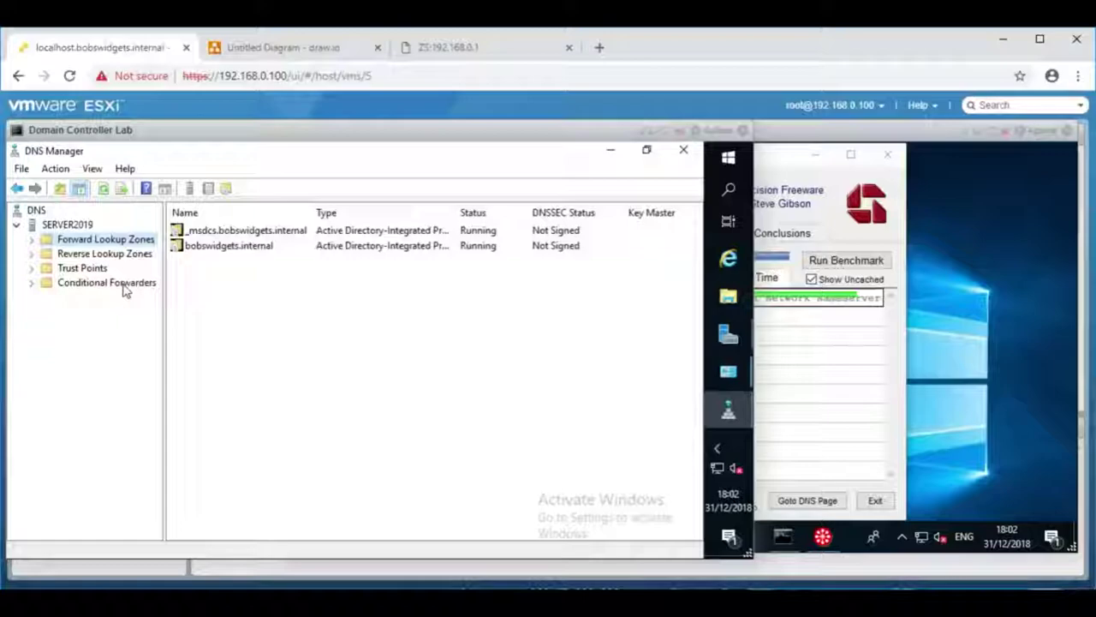
{"action": "left_click", "coordinate": [807, 199]}
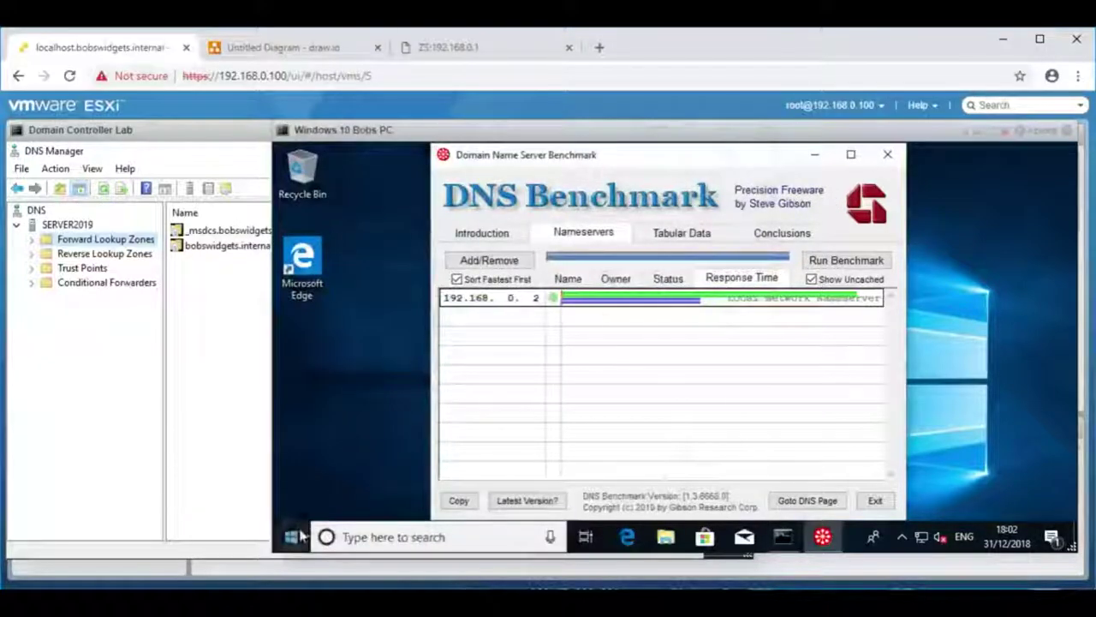
{"action": "key", "text": "super"}
{"action": "key", "text": "super+x"}
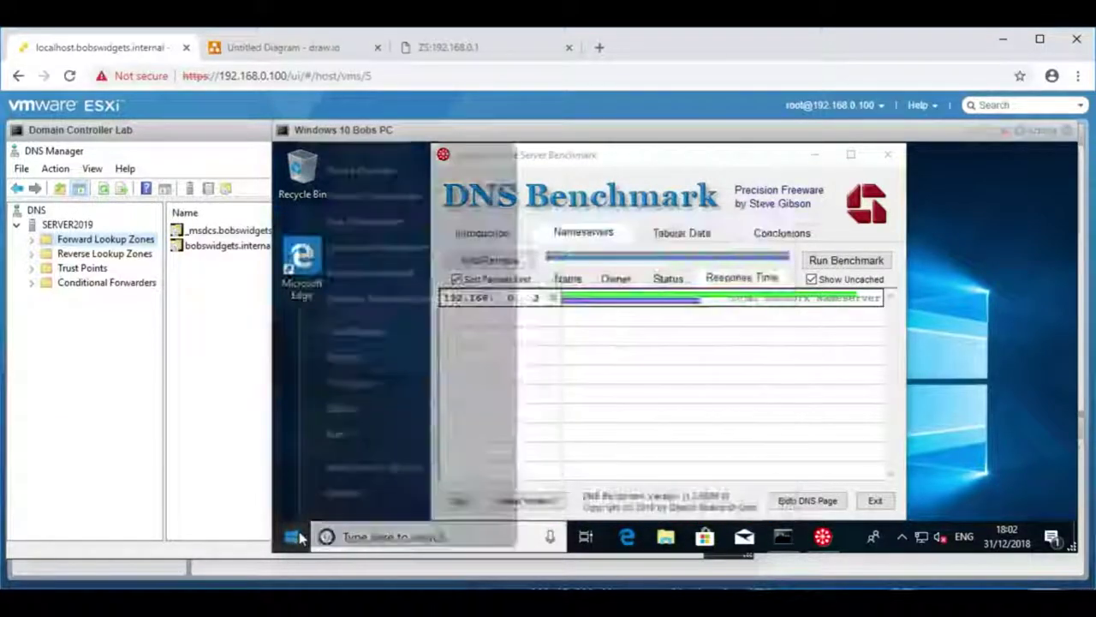
{"action": "type", "text": "r"}
{"action": "type", "text": "notepad"}
{"action": "key", "text": "Return"}
- Record 'Normal setup', '0' and '55ms' on separate lines, then start another DNS Benchmark run
{"action": "type", "text": "N"}
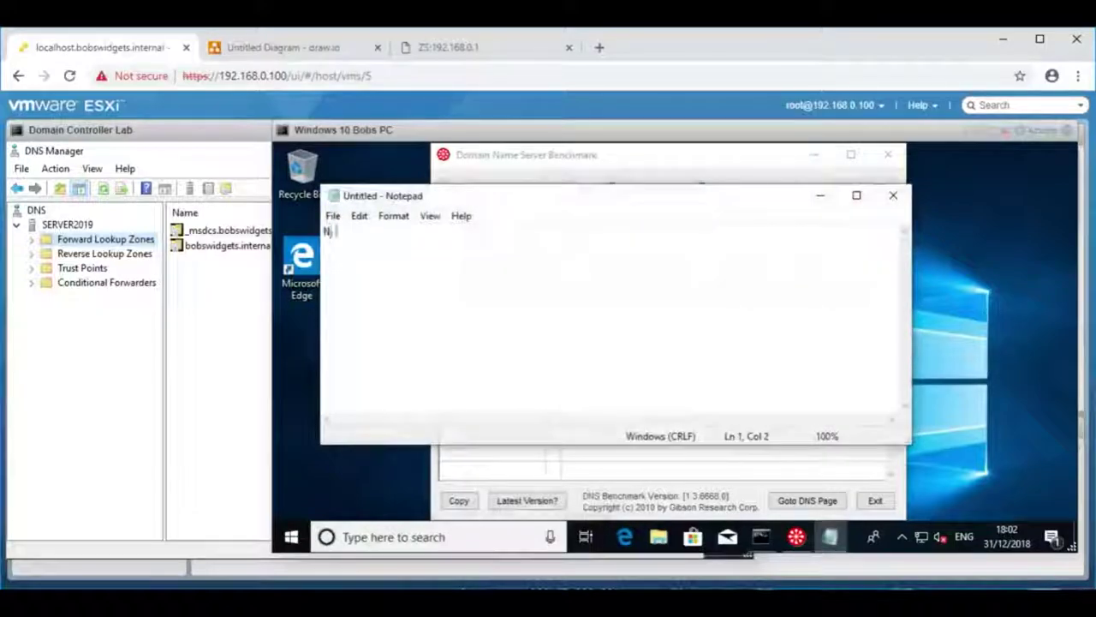
{"action": "type", "text": "armal setup"}
{"action": "key", "text": "Return"}
{"action": "type", "text": "0"}
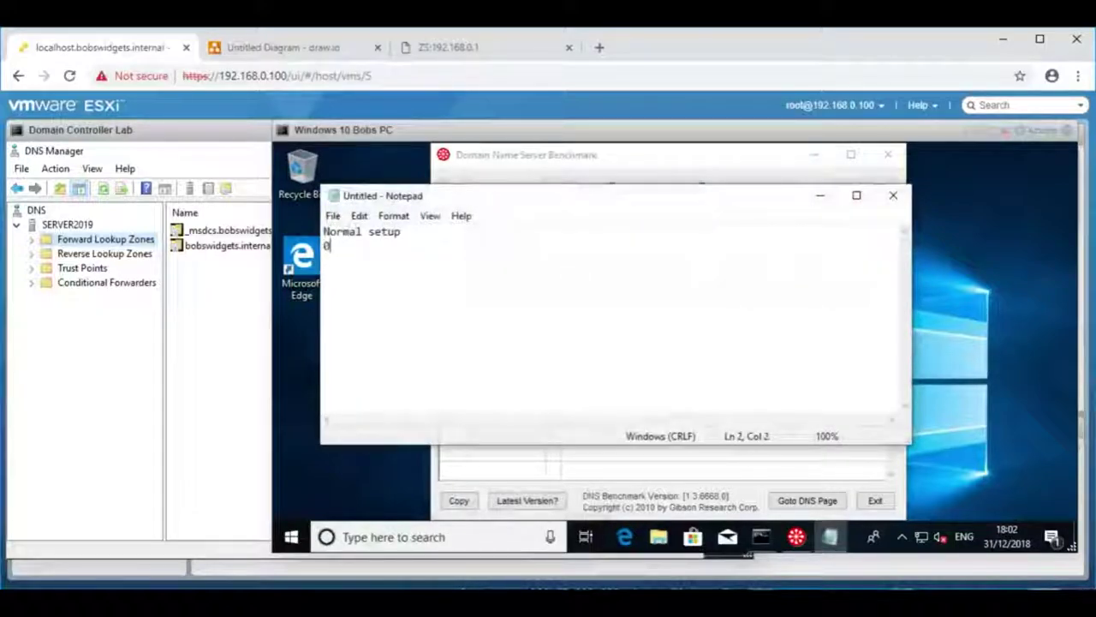
{"action": "key", "text": "Return"}
{"action": "type", "text": "55ms"}
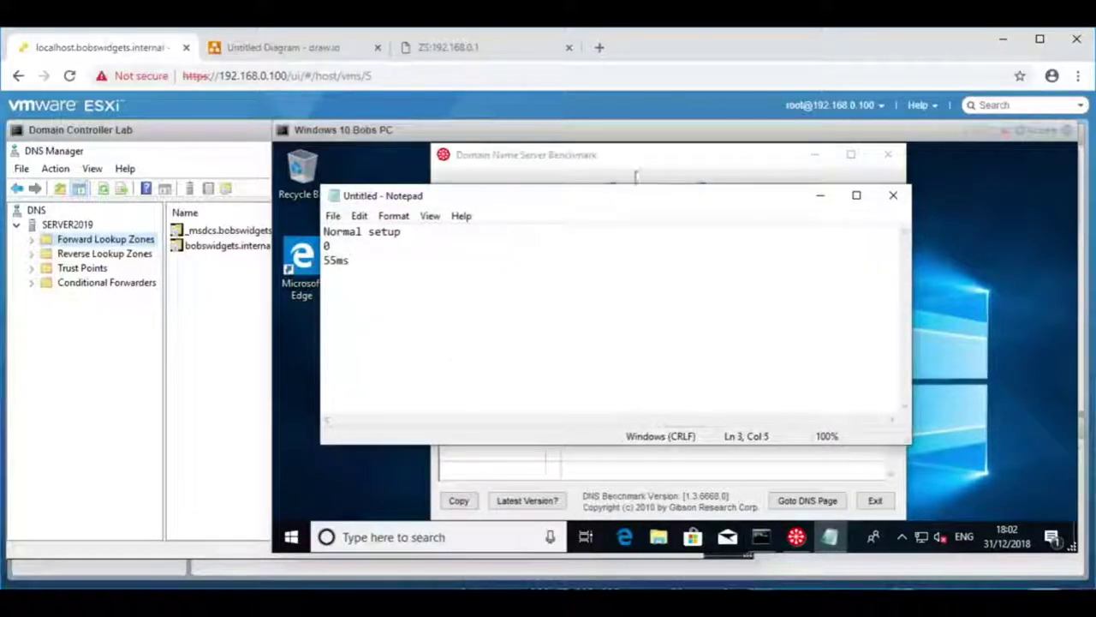
{"action": "left_click", "coordinate": [638, 170]}
{"action": "left_click", "coordinate": [844, 261]}
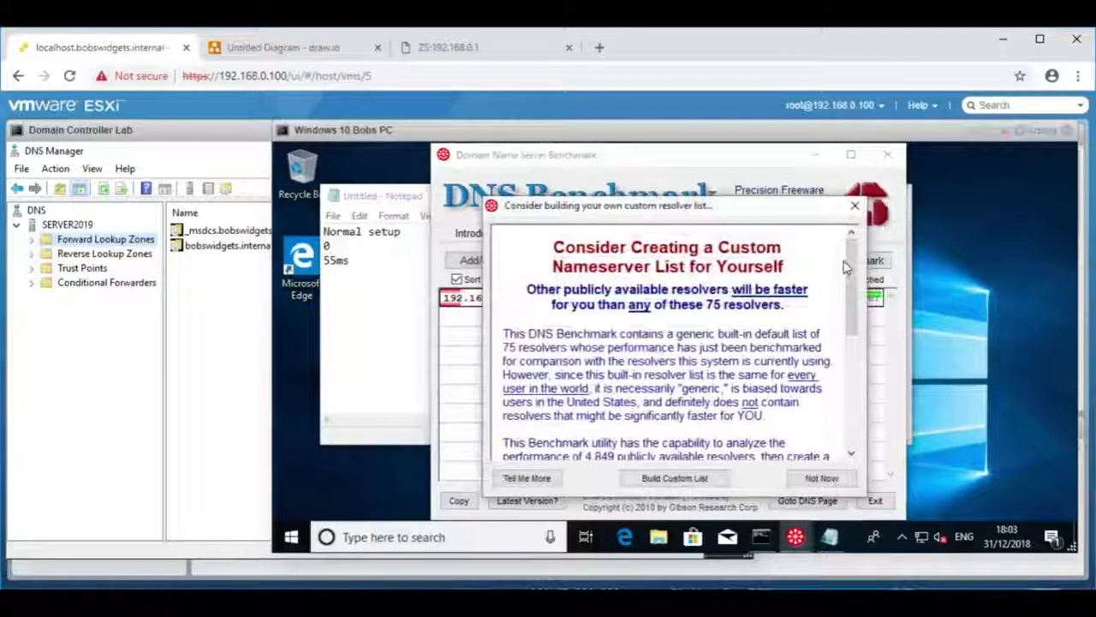
- Check the re-run's Tabular Data, highlighting 95.8 uncached reliability, then return to Nameservers
{"action": "left_click", "coordinate": [815, 475]}
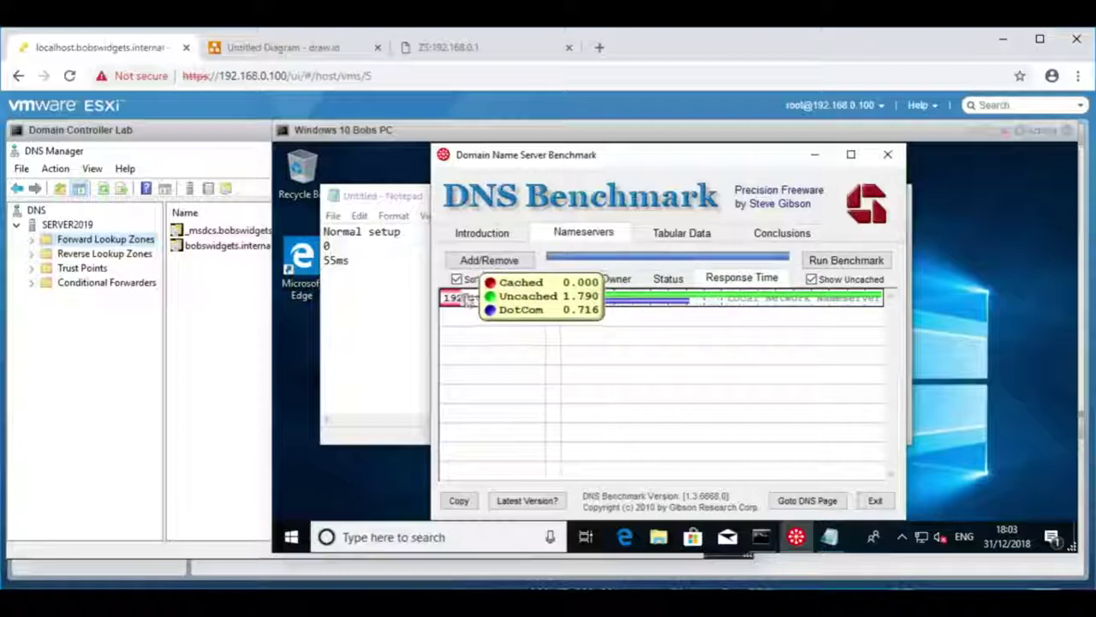
{"action": "left_click", "coordinate": [672, 237]}
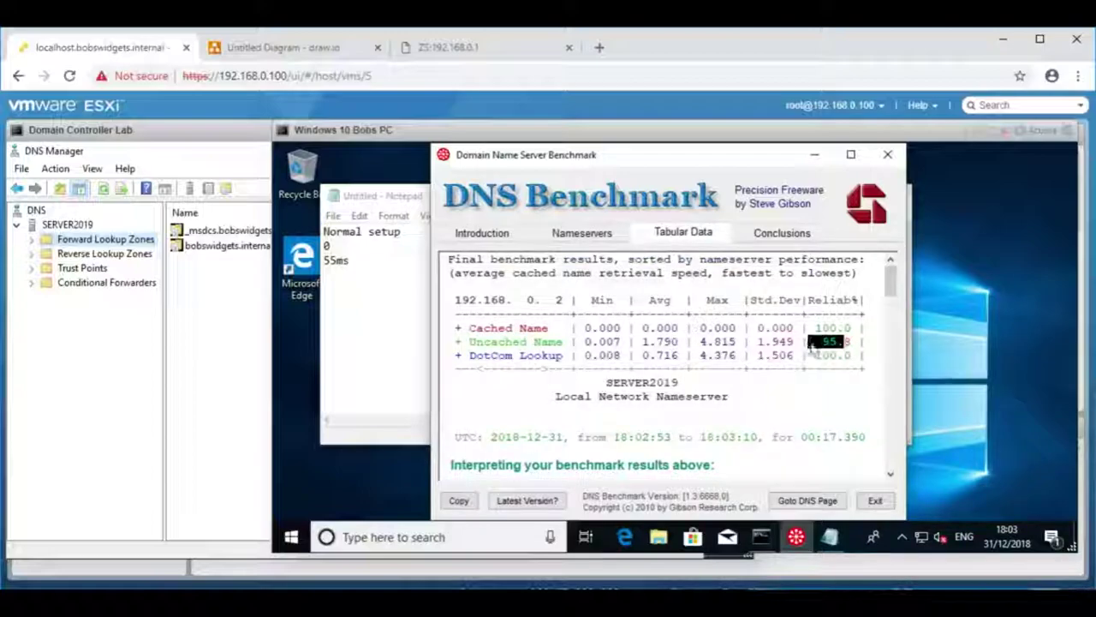
{"action": "left_click_drag", "start_coordinate": [853, 342], "coordinate": [825, 343]}
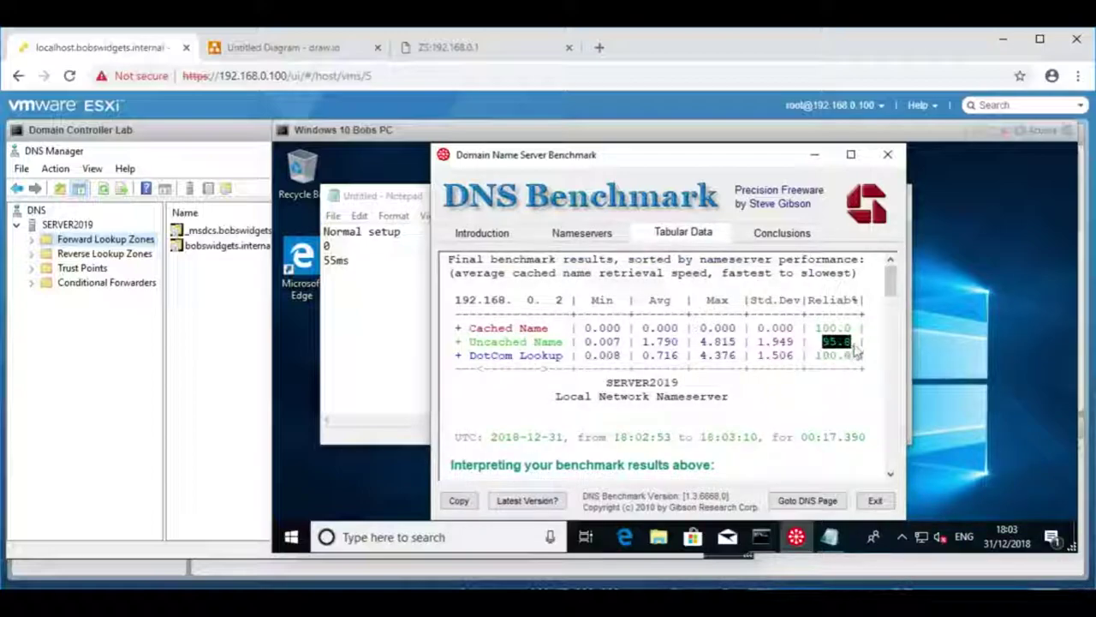
{"action": "left_click", "coordinate": [577, 236]}
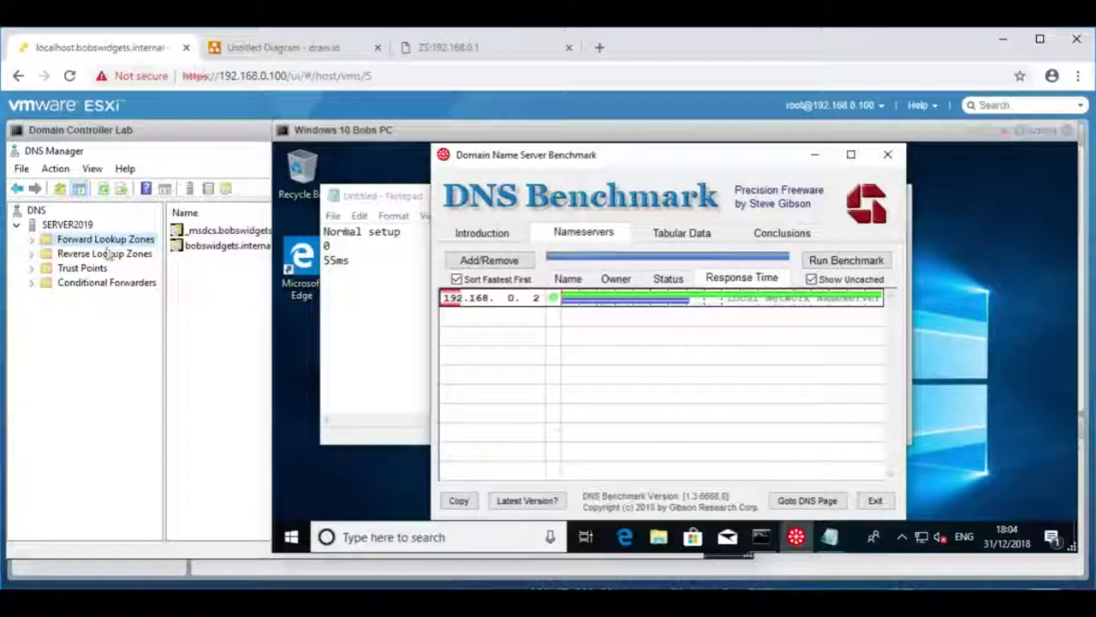
- Set SERVER2019's DNS forwarder to 98.35.15.65 and return to the Windows 10 PC console
{"action": "right_click", "coordinate": [53, 226]}
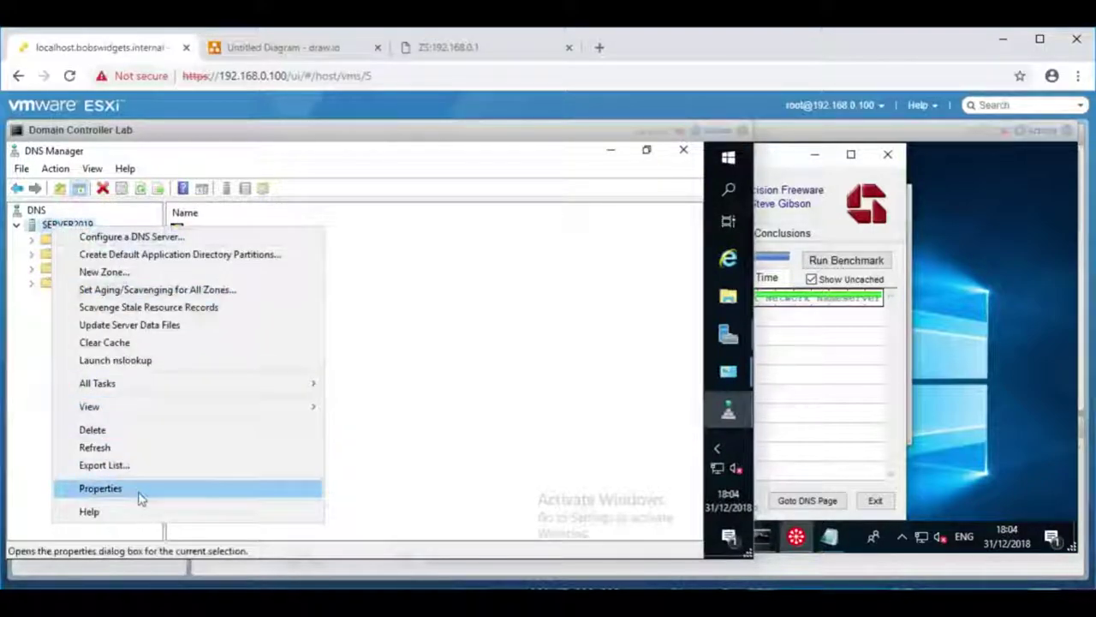
{"action": "left_click", "coordinate": [100, 488]}
{"action": "left_click", "coordinate": [315, 212]}
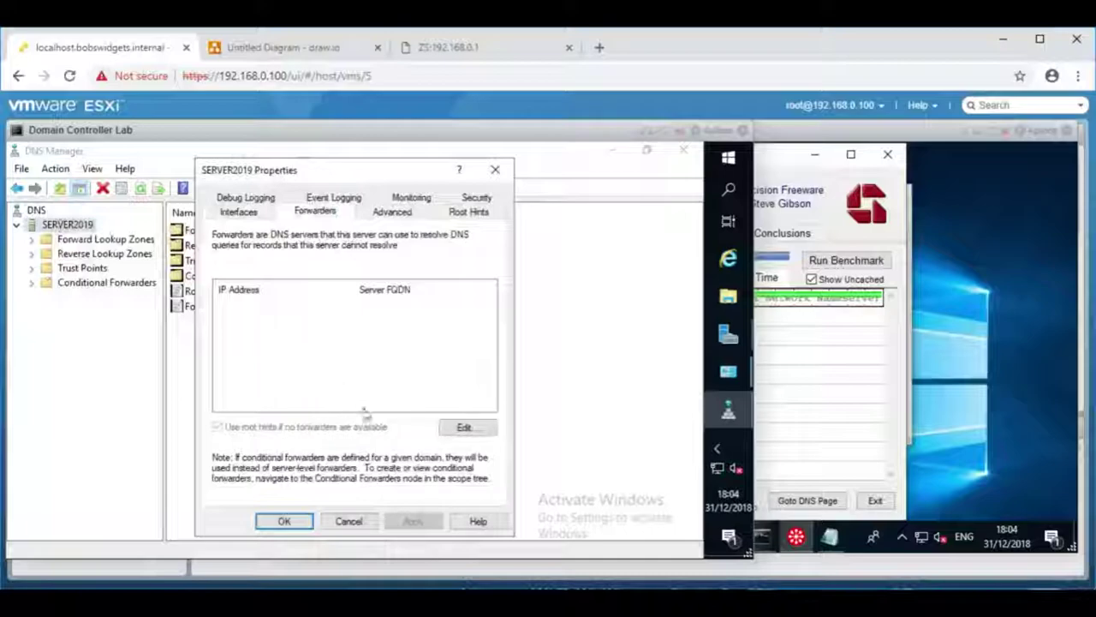
{"action": "left_click", "coordinate": [467, 431]}
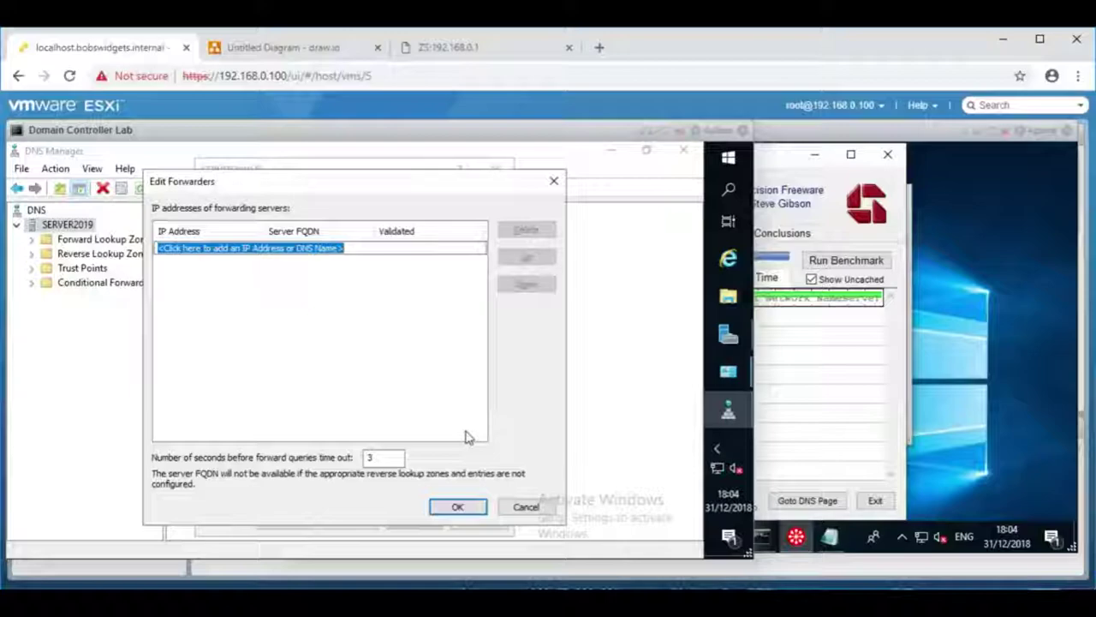
{"action": "type", "text": "98.3"}
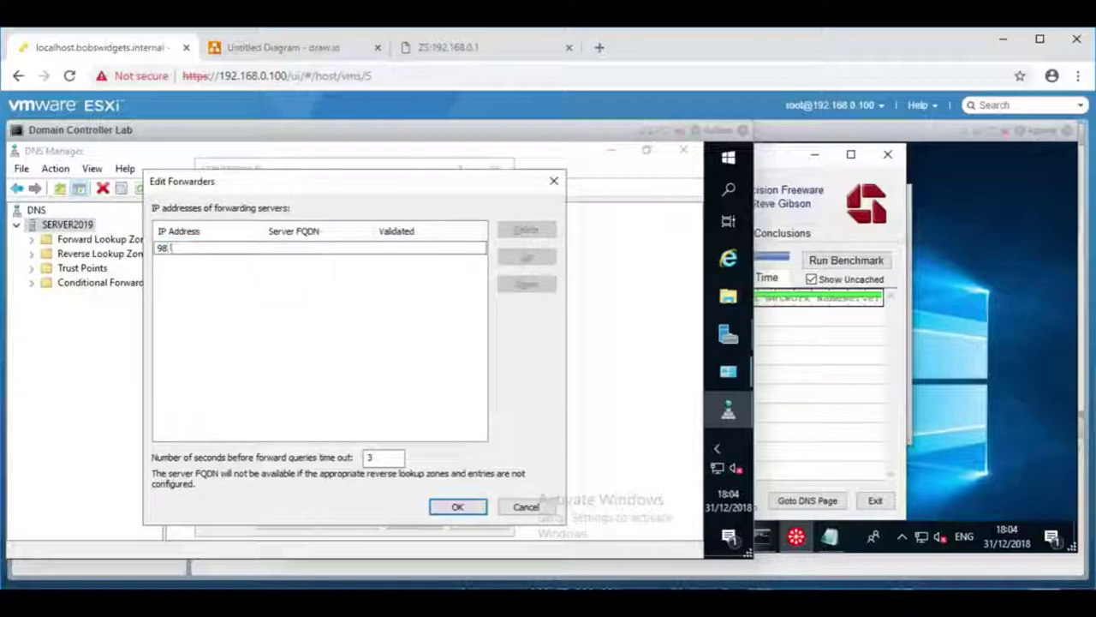
{"action": "type", "text": "5.15"}
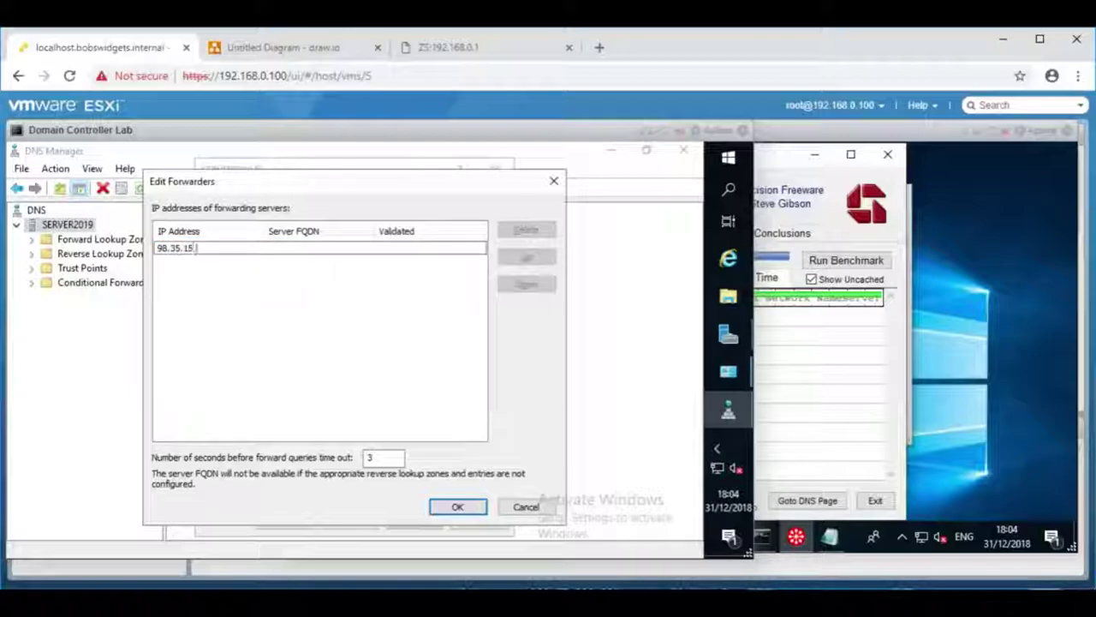
{"action": "key", "text": "Return"}
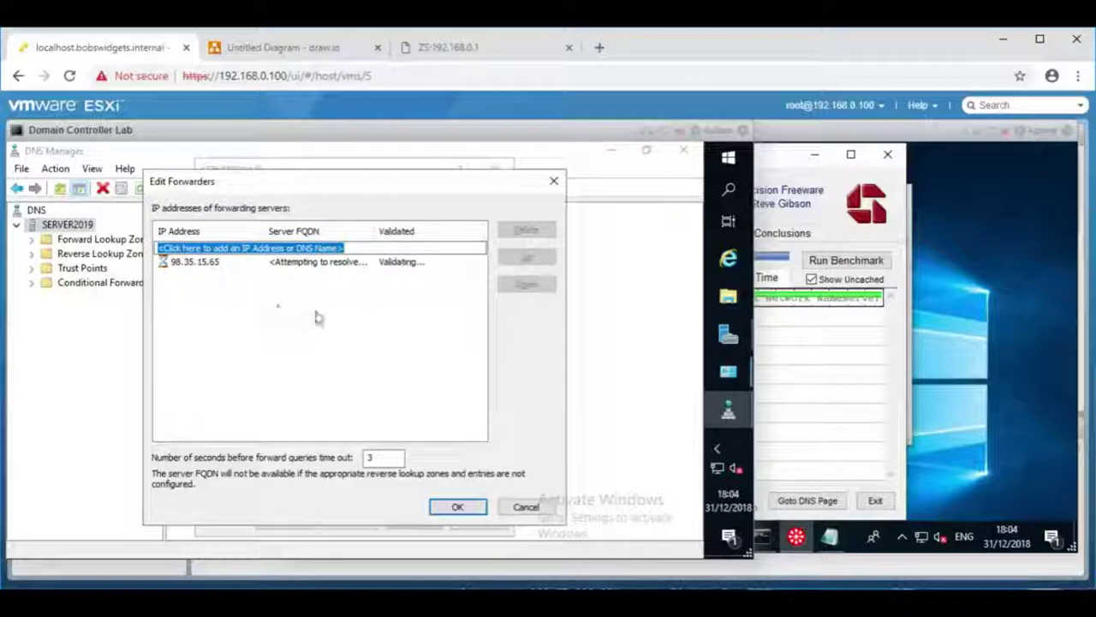
{"action": "left_click", "coordinate": [454, 507]}
{"action": "left_click", "coordinate": [286, 520]}
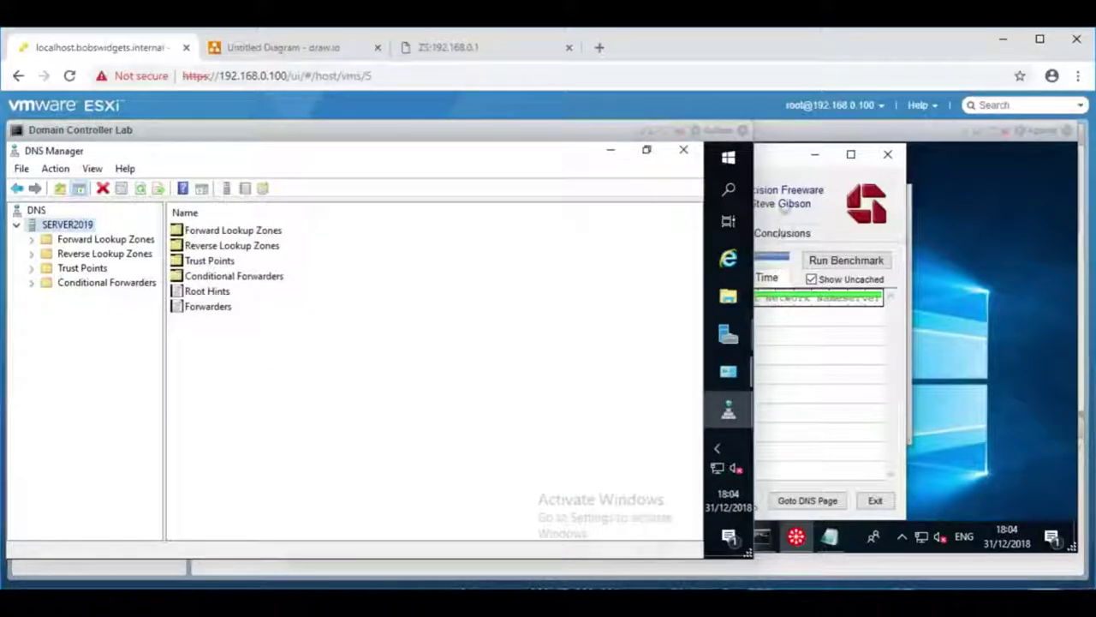
{"action": "left_click", "coordinate": [779, 190]}
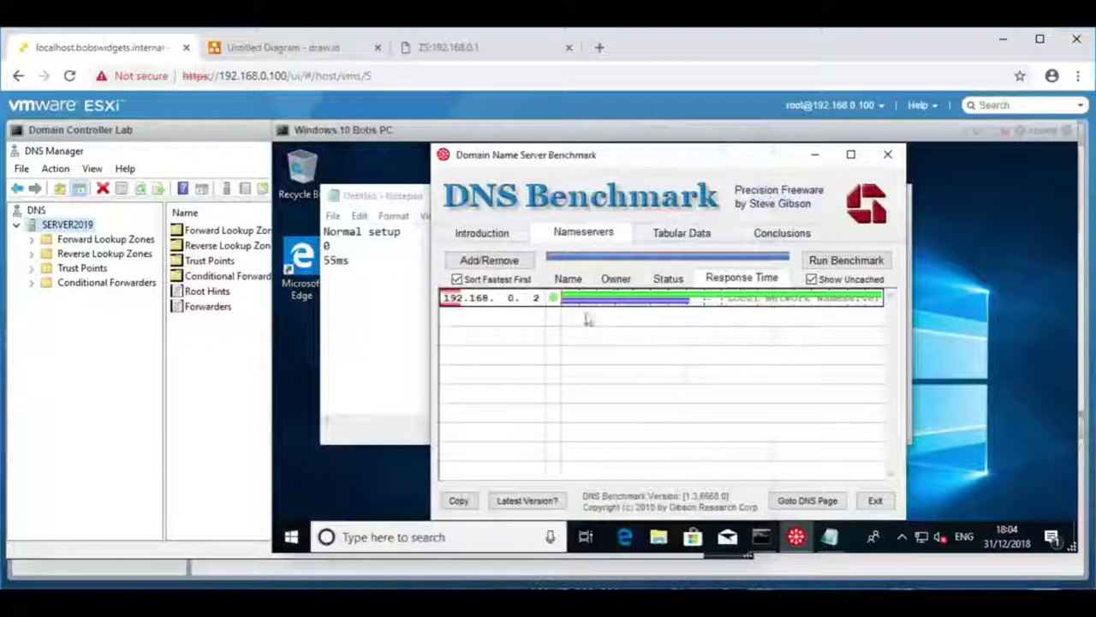
- Log the root-servers setup results in Notepad: 0 cached, 1.8 seconds lookups, 4% drop rate
{"action": "left_click", "coordinate": [387, 291]}
{"action": "type", "text": "Setup with windows server using root-servers"}
{"action": "key", "text": "Return"}
{"action": "left_click", "coordinate": [578, 157]}
{"action": "left_click", "coordinate": [384, 305]}
{"action": "type", "text": "0cached"}
{"action": "key", "text": "Return"}
{"action": "key", "text": "alt+Tab"}
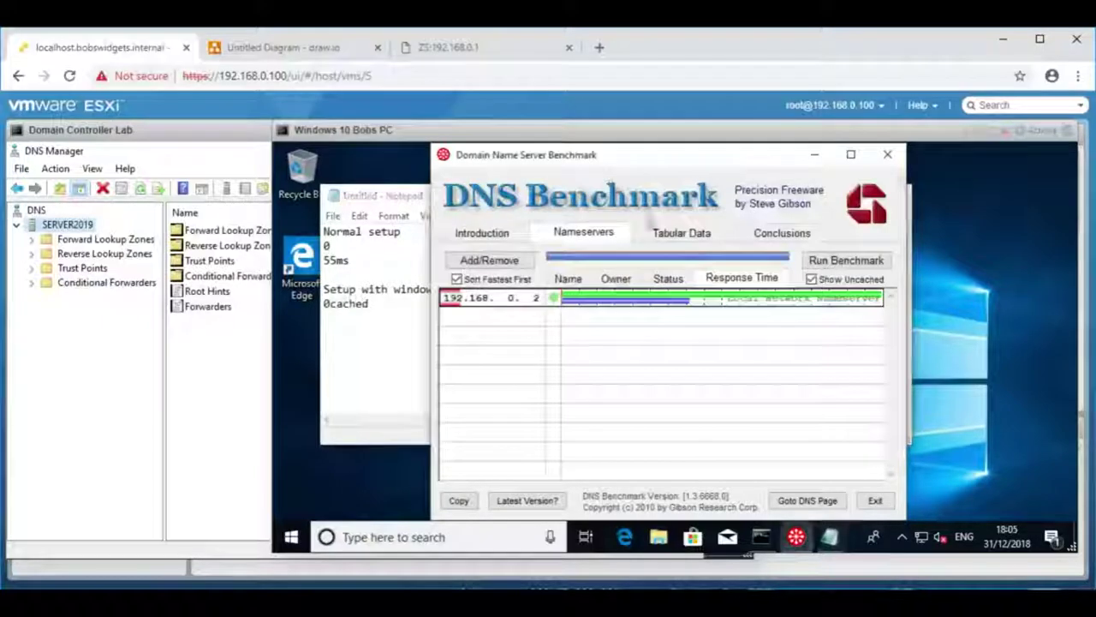
{"action": "mouse_move", "coordinate": [661, 296]}
{"action": "left_click", "coordinate": [362, 335]}
{"action": "type", "text": "1.8 seconds on "}
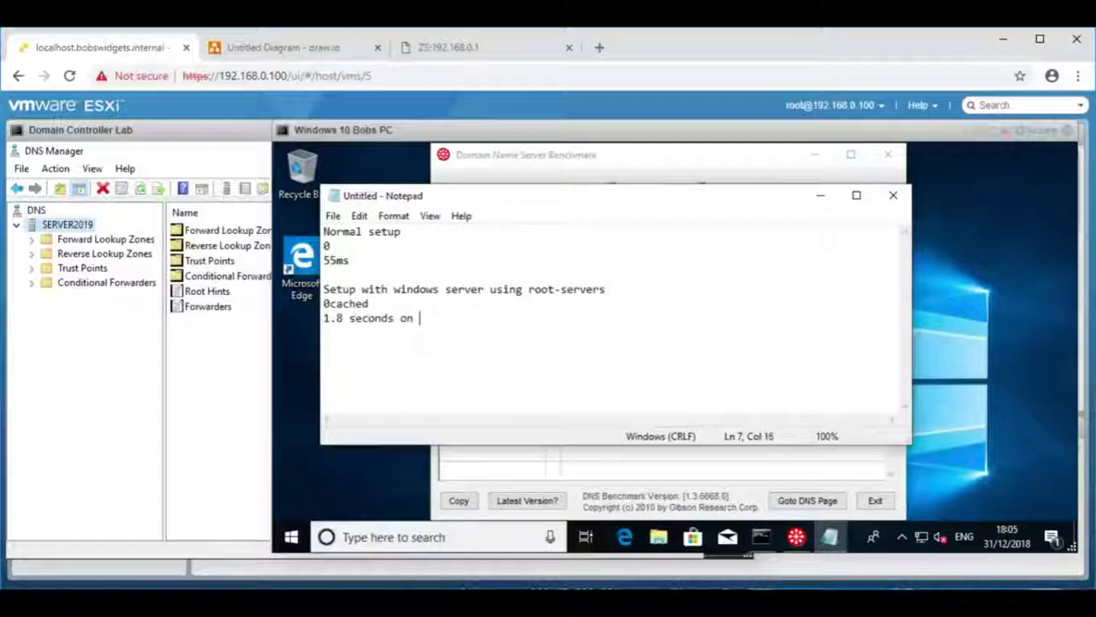
{"action": "type", "text": "lookups"}
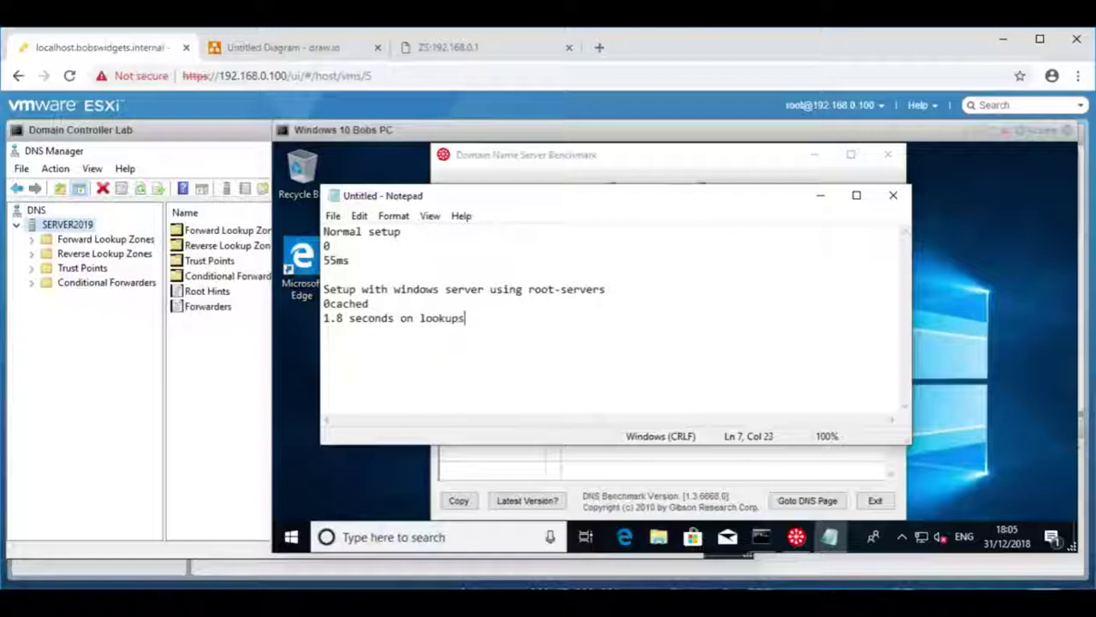
{"action": "type", "text": " 4% drop rate"}
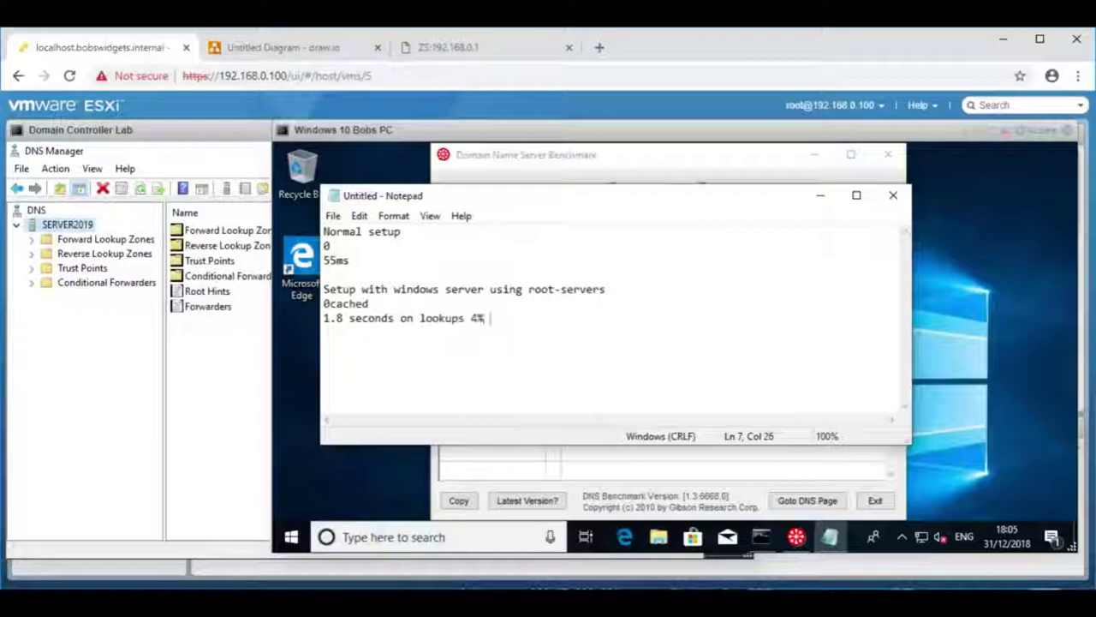
{"action": "key", "text": "Return"}
{"action": "key", "text": "Return"}
- Add the incorrect-forwarder (not responding to DNS) setup heading and start another benchmark run
{"action": "type", "text": "Setup with windows server using incorre"}
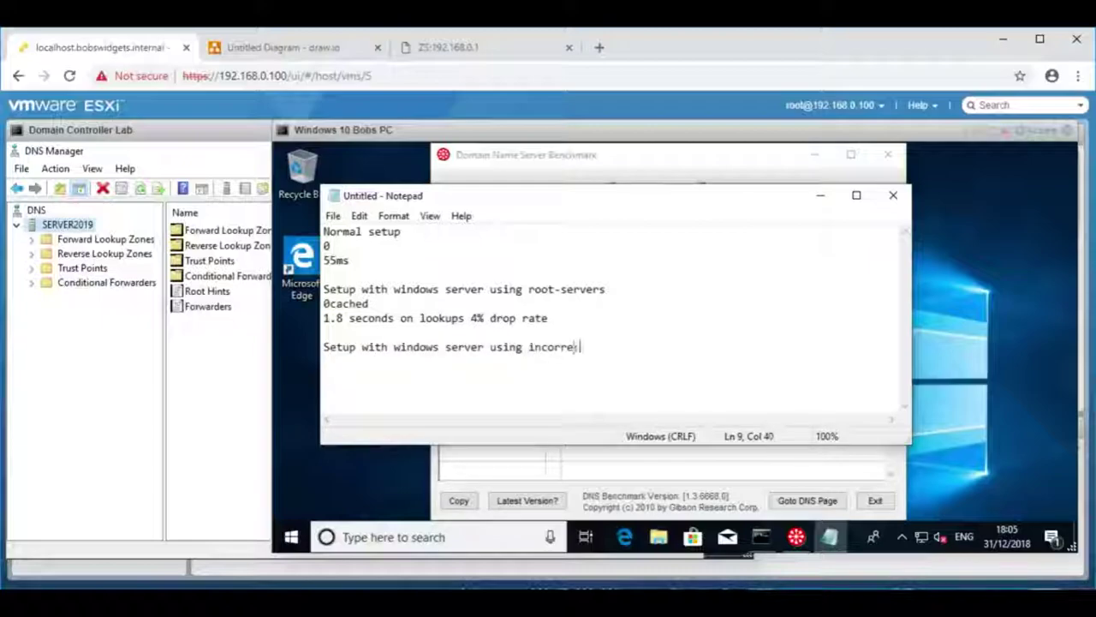
{"action": "type", "text": "ct forwarder (not re"}
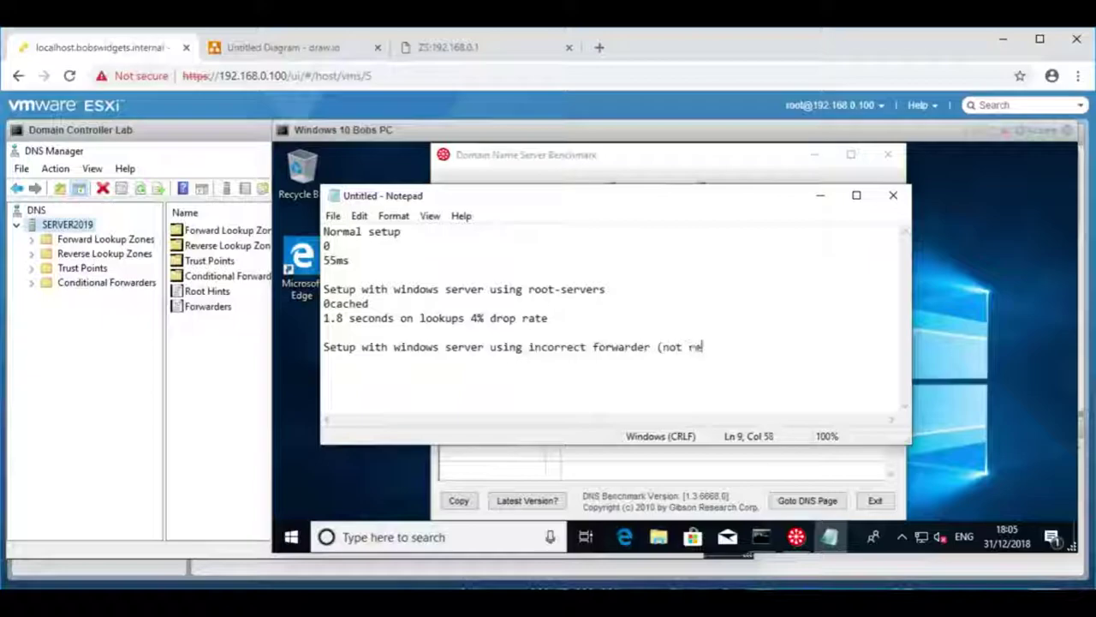
{"action": "type", "text": "spooonding to DNS"}
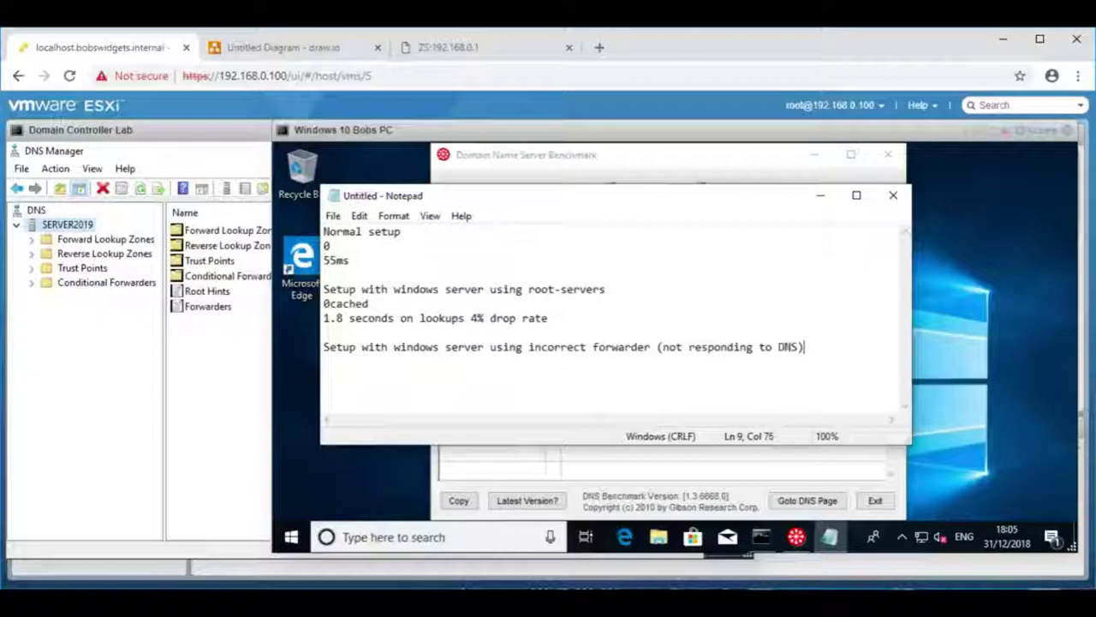
{"action": "left_click", "coordinate": [660, 347]}
{"action": "type", "text": "forwarder"}
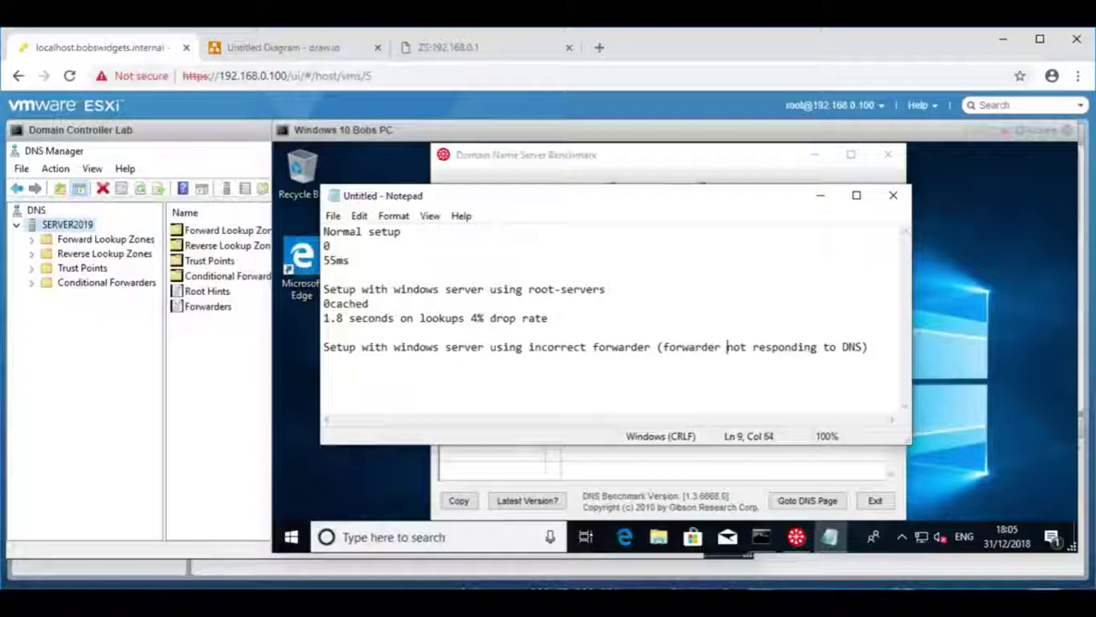
{"action": "left_click", "coordinate": [662, 172]}
{"action": "left_click", "coordinate": [867, 261]}
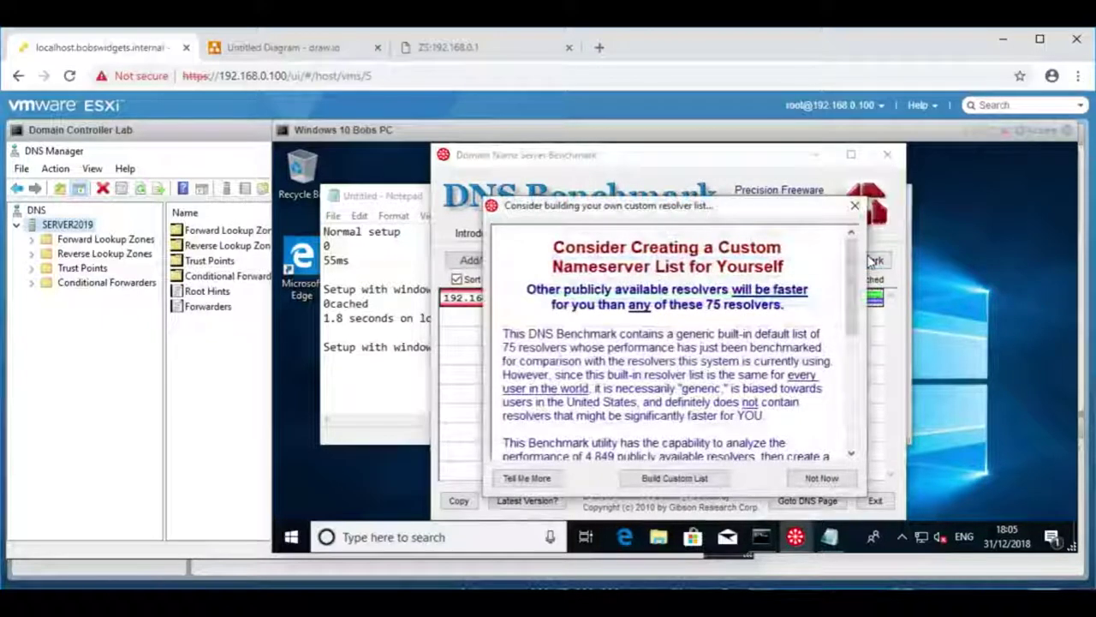
- Dismiss the custom list prompt, review the result, and log 4.1 seconds under the incorrect-forwarder line
{"action": "left_click", "coordinate": [809, 478]}
{"action": "mouse_move", "coordinate": [727, 294]}
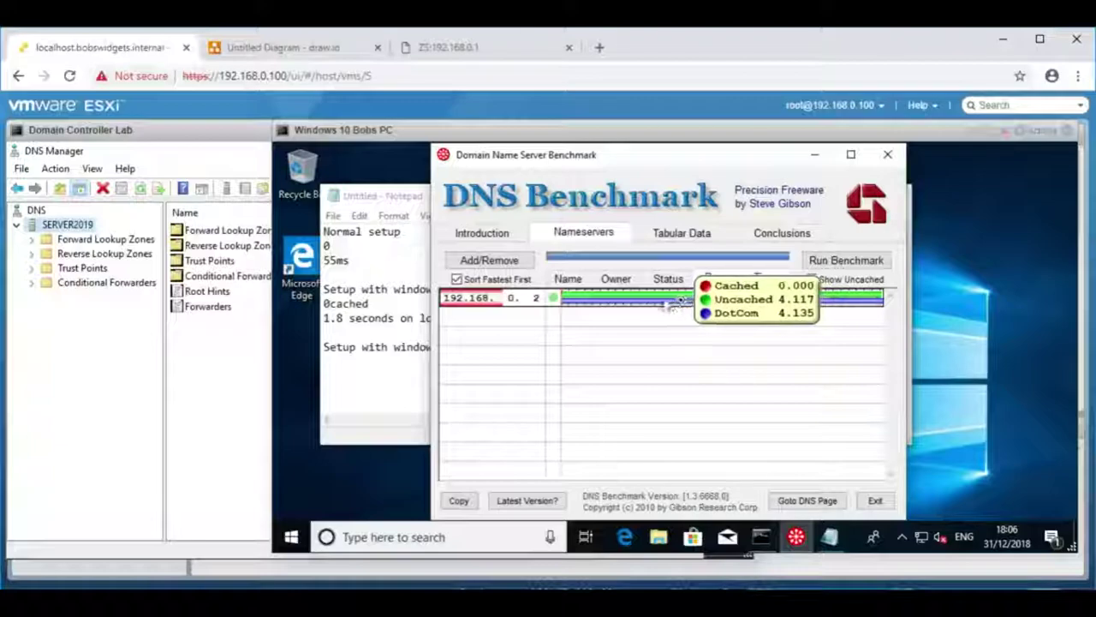
{"action": "left_click", "coordinate": [390, 366]}
{"action": "left_click", "coordinate": [870, 349]}
{"action": "key", "text": "Return"}
{"action": "type", "text": "4.1 seconds"}
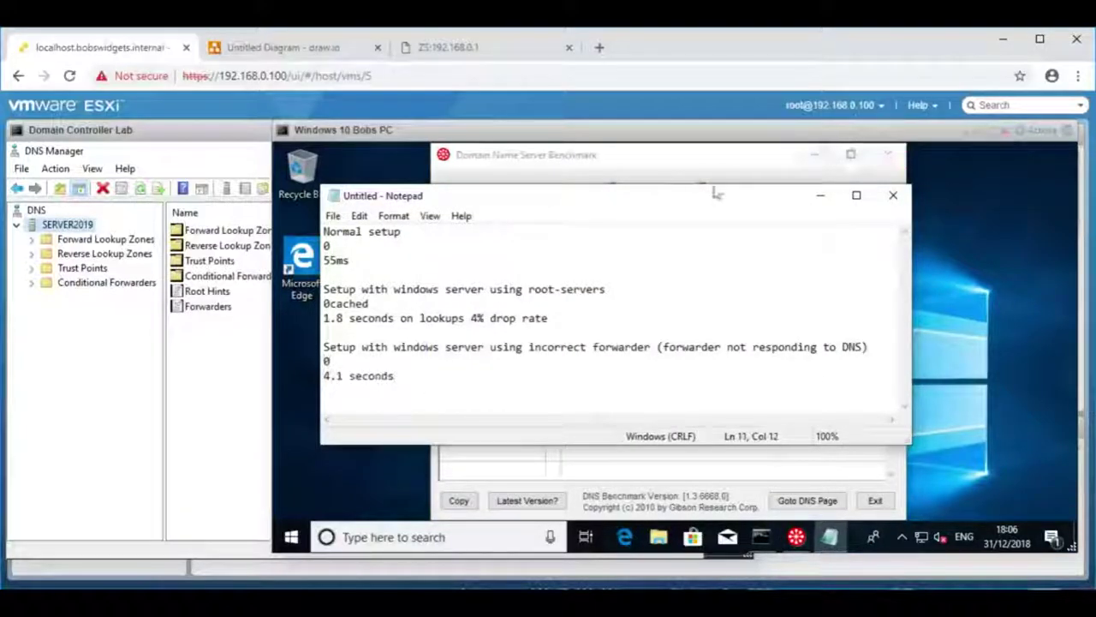
{"action": "left_click", "coordinate": [676, 175]}
{"action": "right_click", "coordinate": [72, 229]}
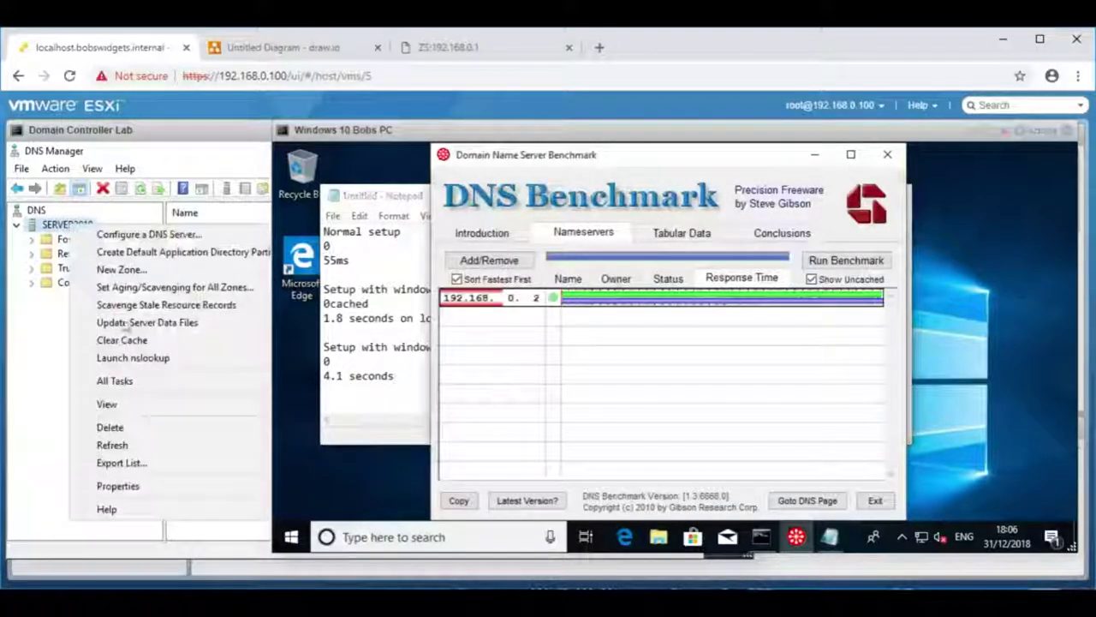
{"action": "left_click", "coordinate": [120, 486]}
{"action": "left_click", "coordinate": [312, 212]}
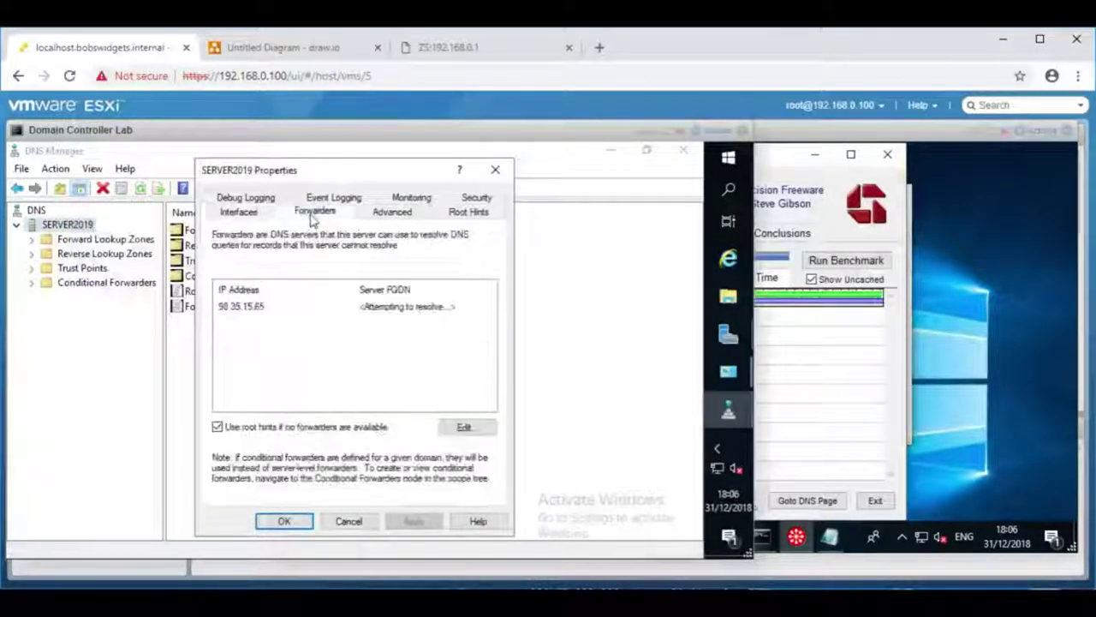
{"action": "left_click", "coordinate": [464, 428]}
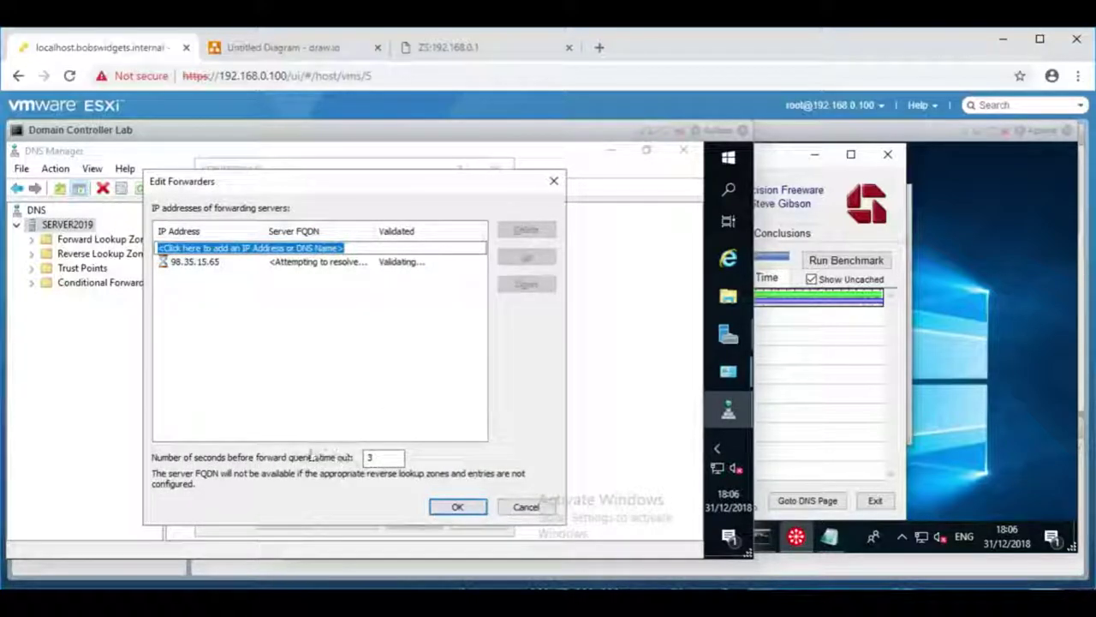
{"action": "left_click", "coordinate": [518, 509]}
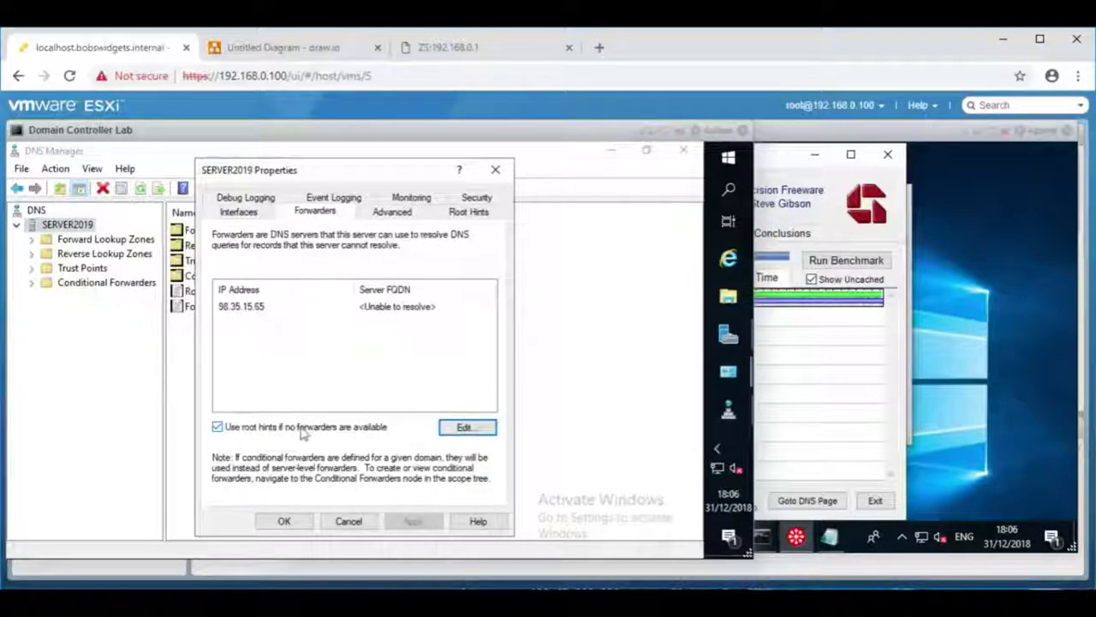
{"action": "left_click", "coordinate": [351, 521]}
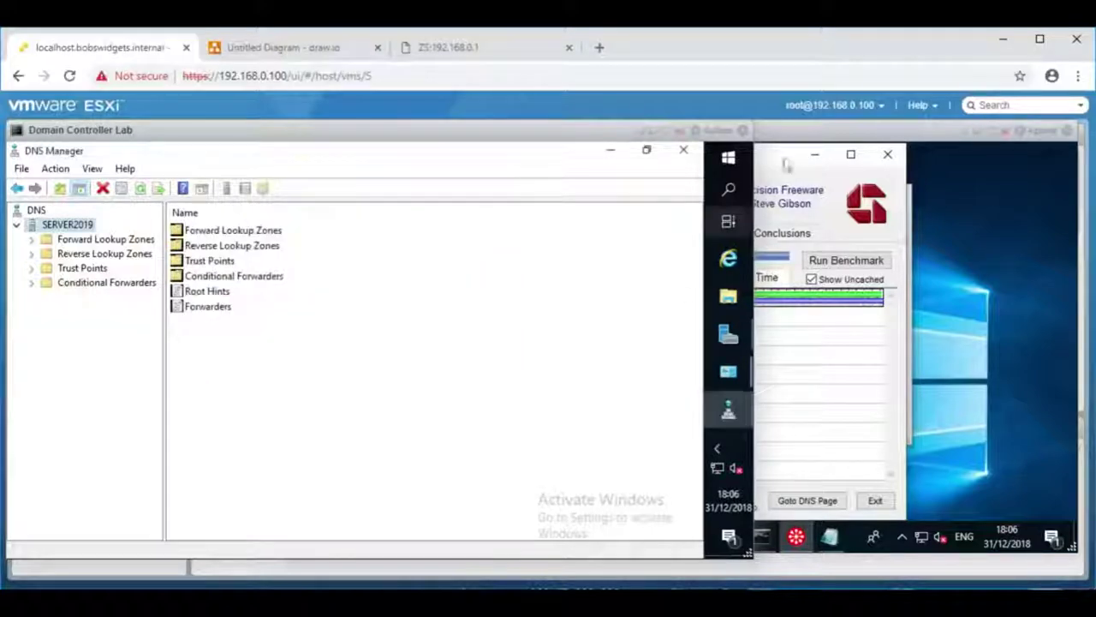
- Select the 4.1 seconds result in Notepad and check SERVER2019's 98.35.15.65 forwarder entry
{"action": "left_click", "coordinate": [887, 154]}
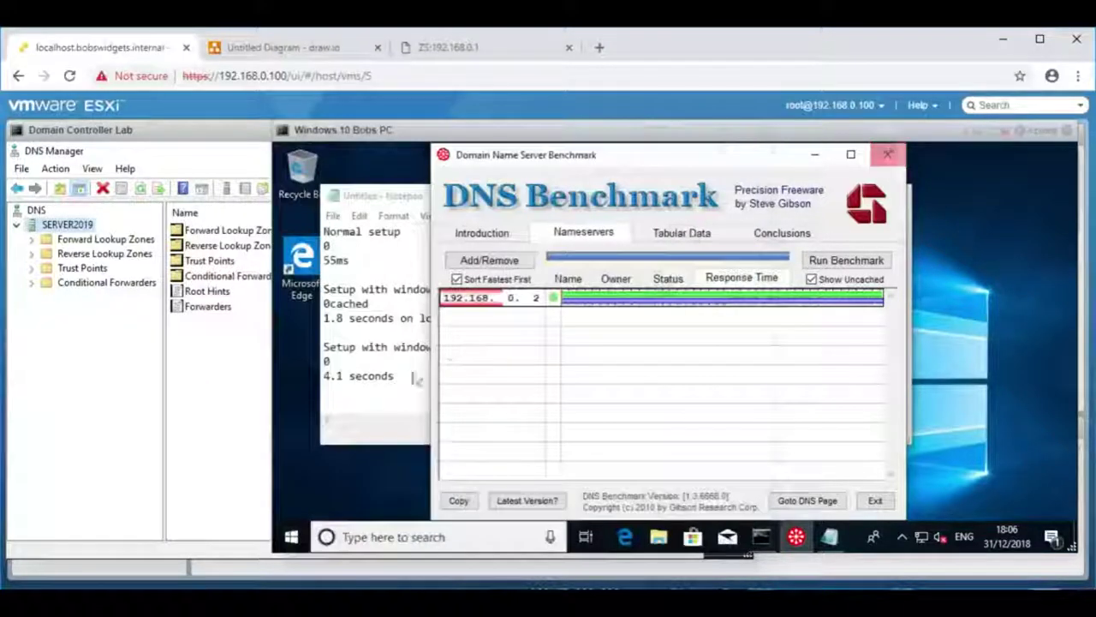
{"action": "left_click", "coordinate": [416, 380]}
{"action": "left_click", "coordinate": [324, 317]}
{"action": "left_click_drag", "start_coordinate": [394, 377], "coordinate": [323, 375]}
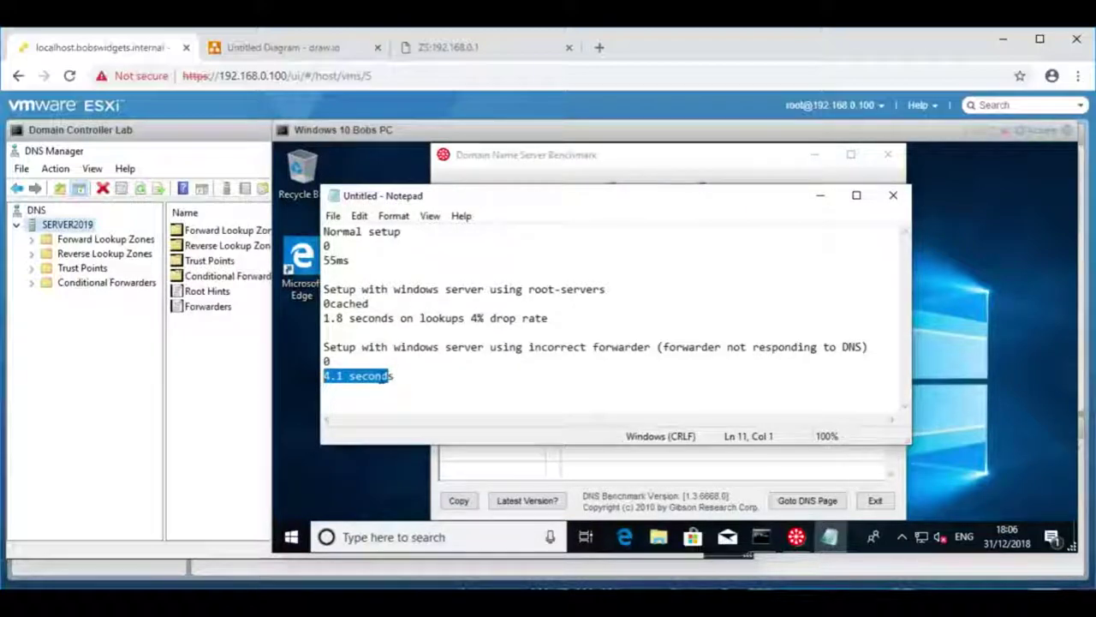
{"action": "right_click", "coordinate": [76, 224]}
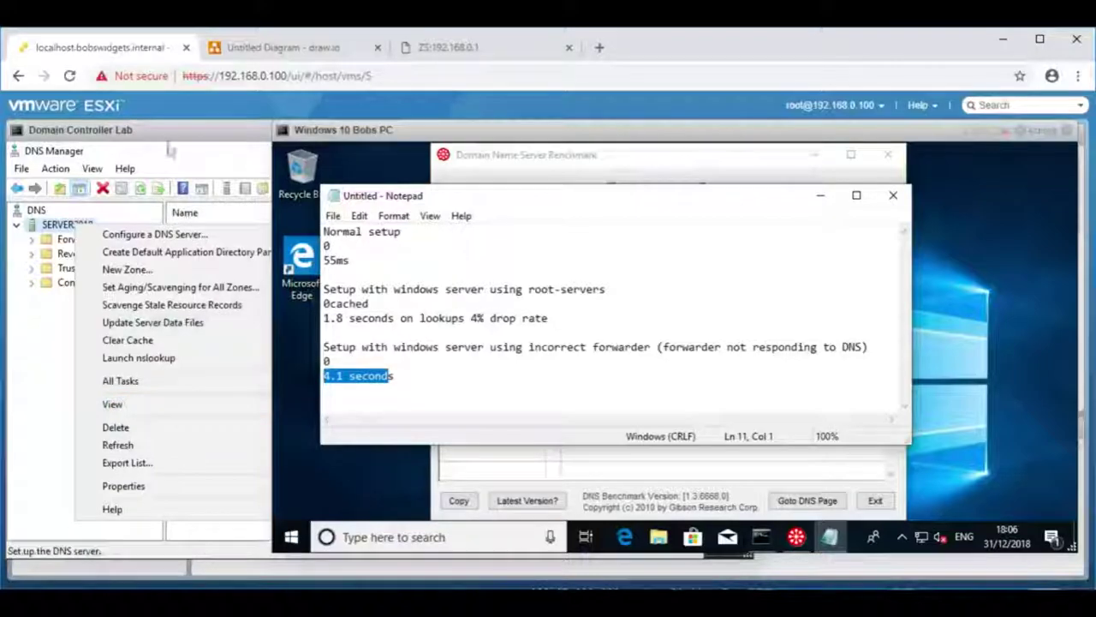
{"action": "left_click", "coordinate": [152, 486]}
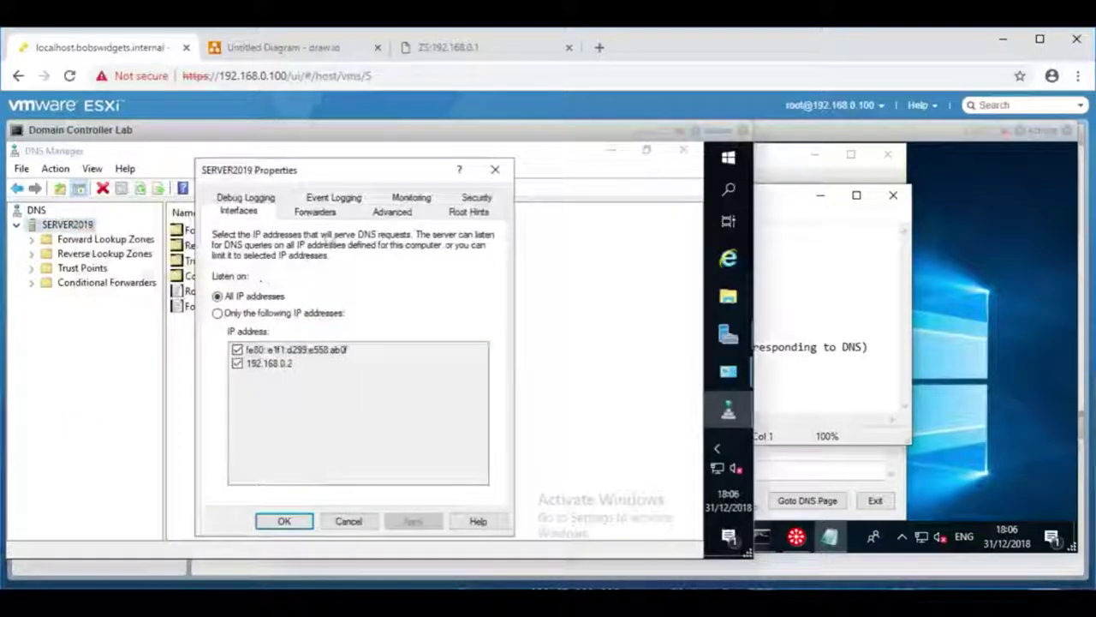
{"action": "left_click", "coordinate": [323, 214]}
{"action": "left_click", "coordinate": [257, 305]}
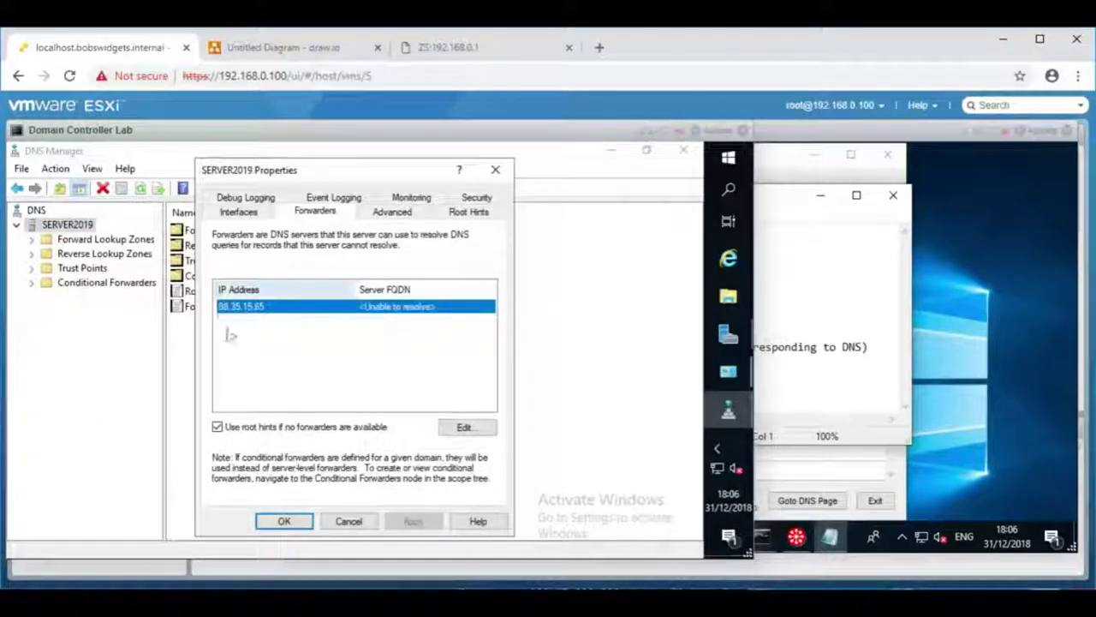
- View the benchmark results table and append the 4% failure rate to the 4.1 seconds line
{"action": "left_click", "coordinate": [813, 158]}
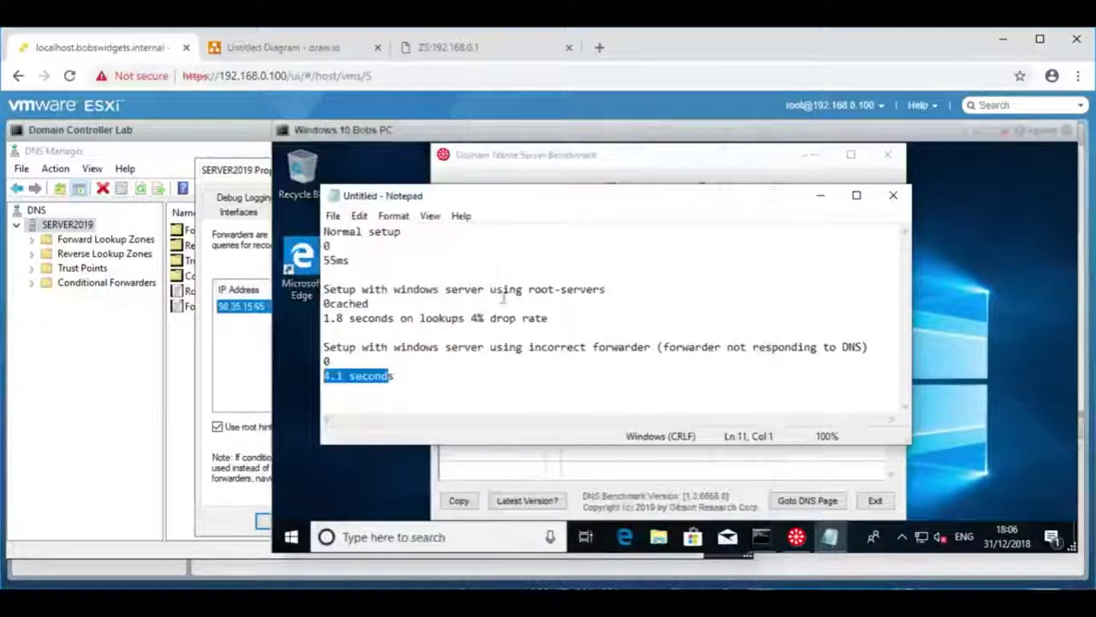
{"action": "left_click", "coordinate": [698, 236]}
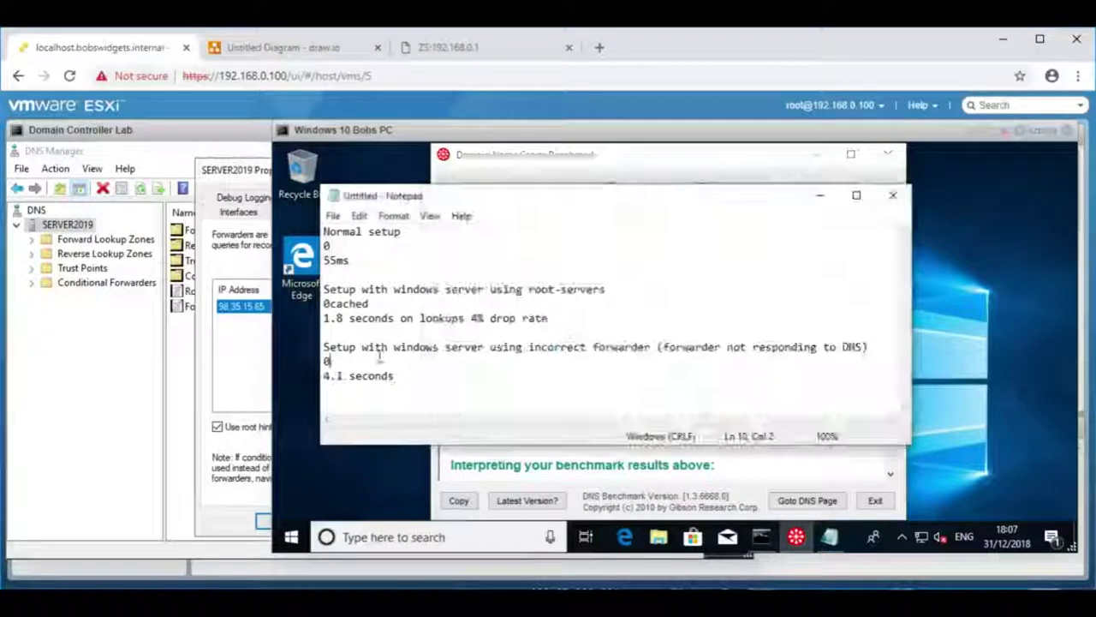
{"action": "left_click", "coordinate": [391, 373]}
{"action": "type", "text": "wi"}
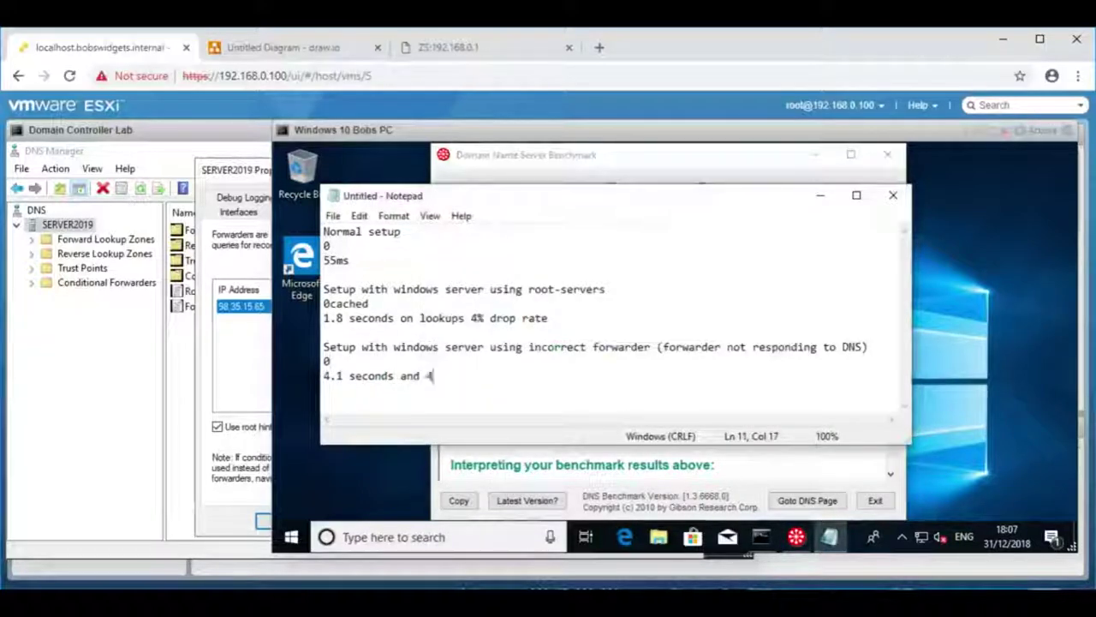
{"action": "type", "text": "d 4% failure ra"}
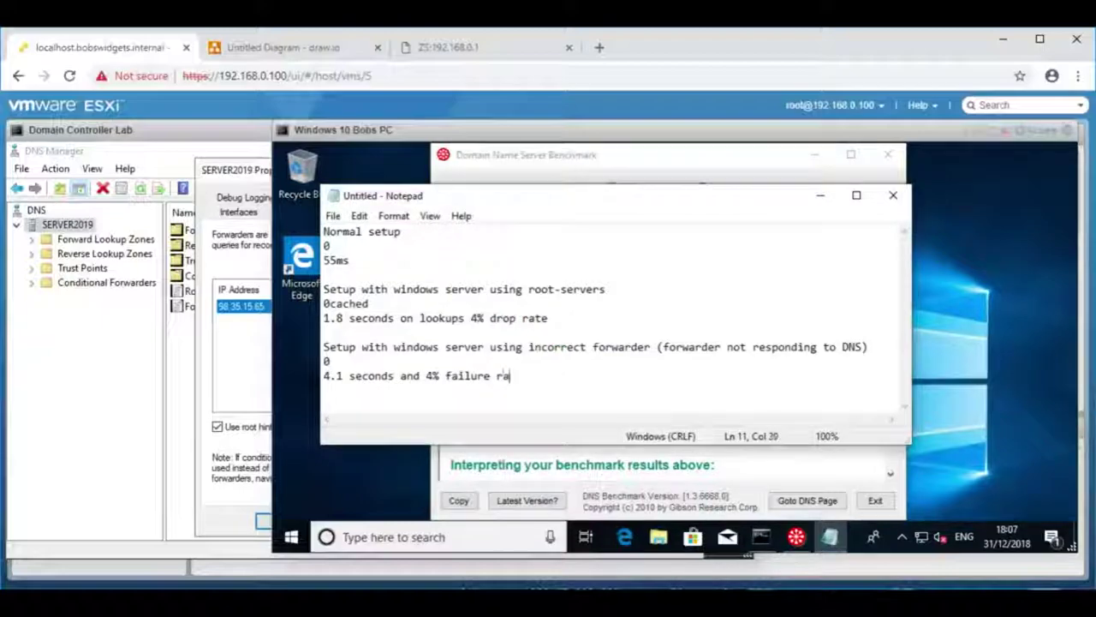
{"action": "left_click", "coordinate": [480, 164]}
- Review the Nameservers results page, then bring SERVER2019's Forwarders settings to the front
{"action": "left_click", "coordinate": [502, 236]}
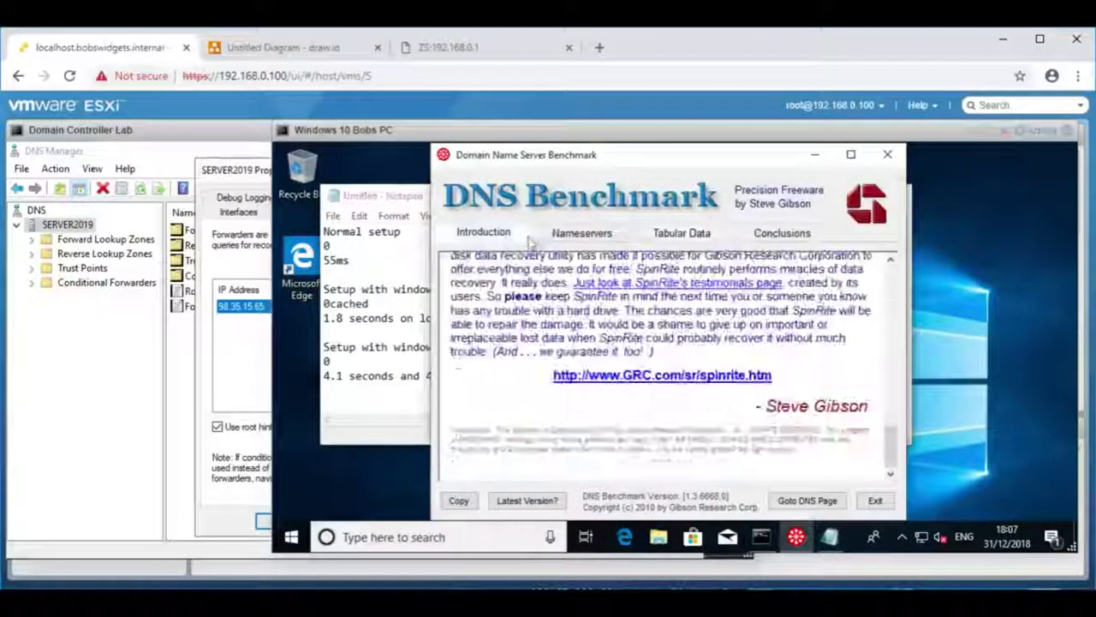
{"action": "left_click", "coordinate": [562, 235]}
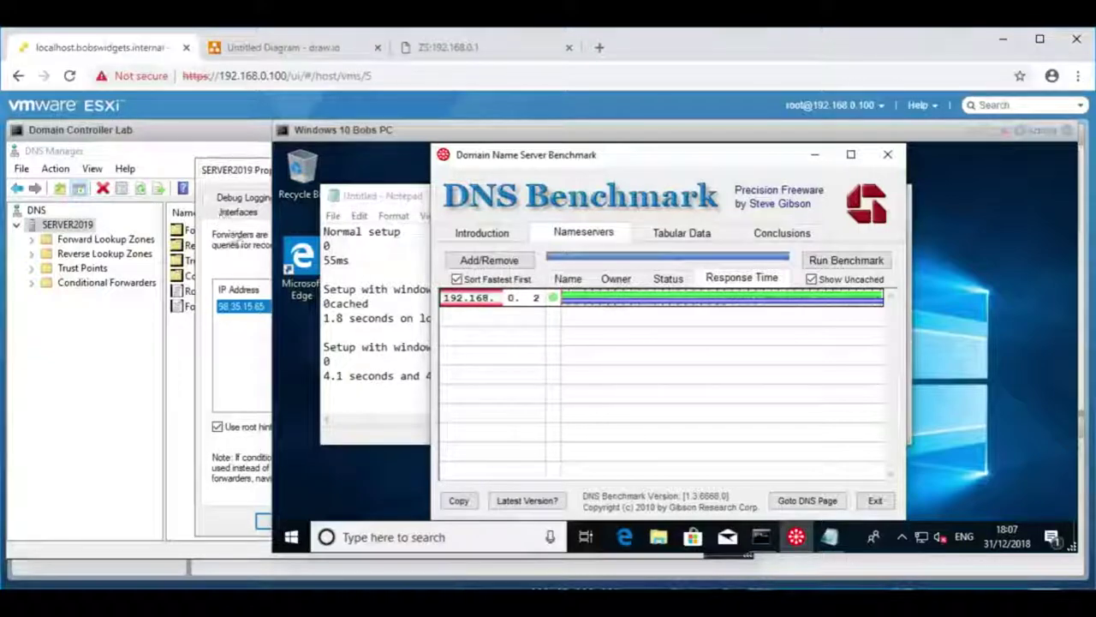
{"action": "left_click", "coordinate": [236, 239]}
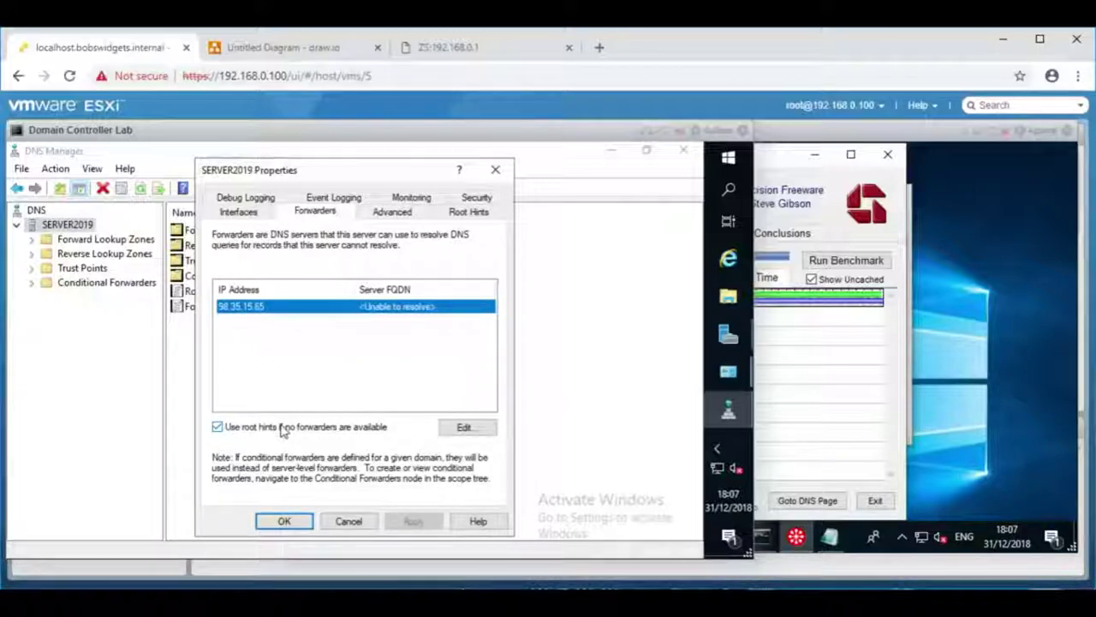
- Replace SERVER2019's forwarder 98.35.15.65 with 192.168.0.1, apply it, and rerun the DNS benchmark
{"action": "left_click", "coordinate": [262, 306]}
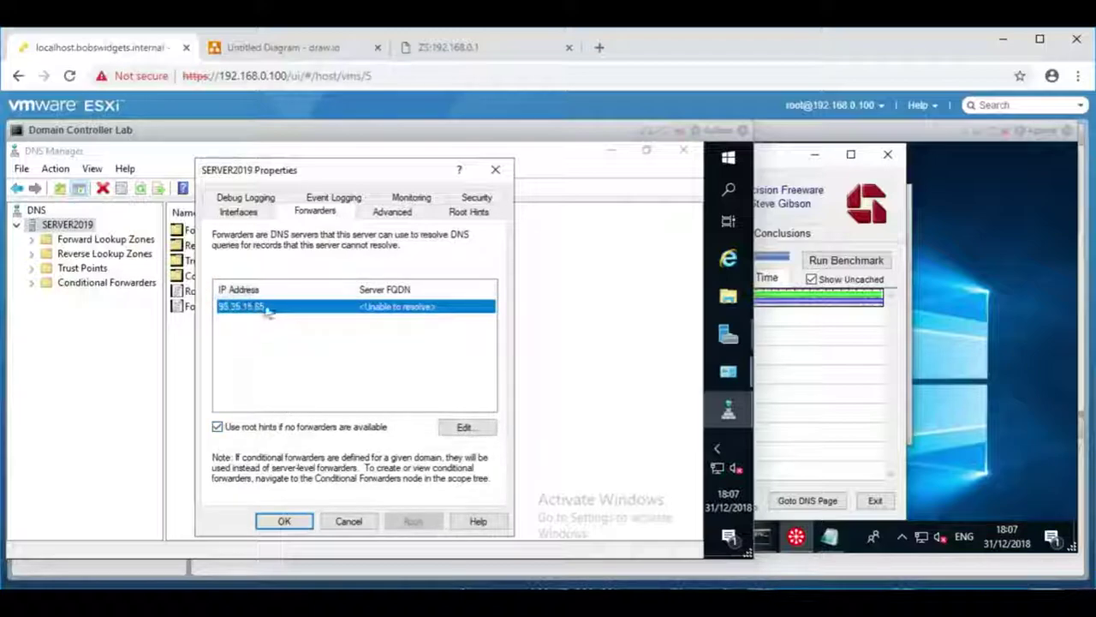
{"action": "left_click", "coordinate": [227, 330]}
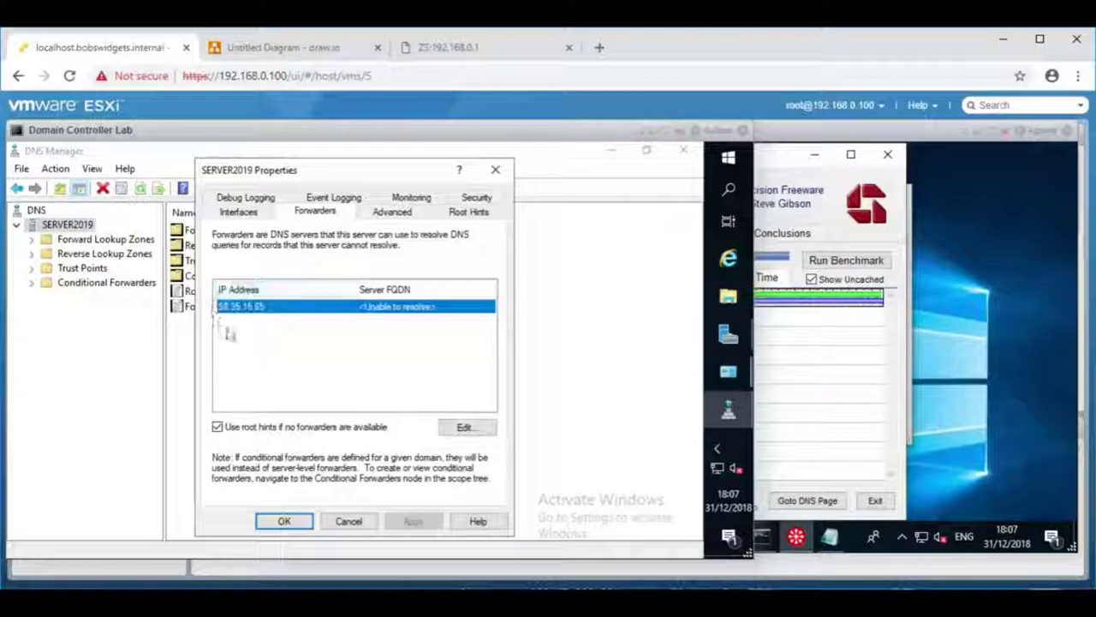
{"action": "left_click", "coordinate": [467, 429]}
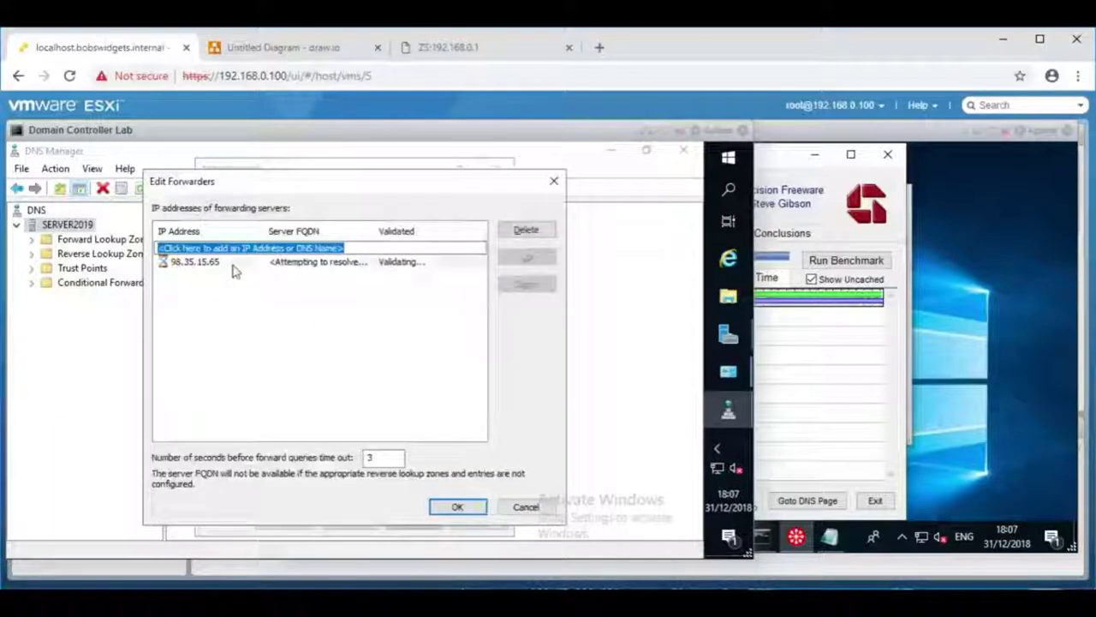
{"action": "left_click", "coordinate": [454, 261]}
{"action": "left_click", "coordinate": [524, 230]}
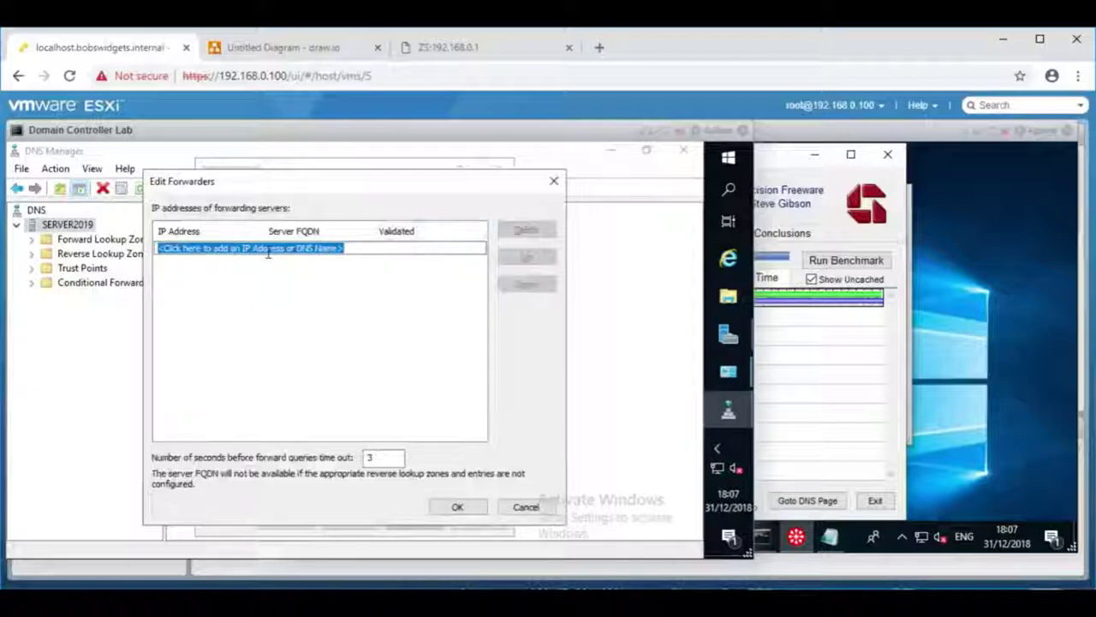
{"action": "type", "text": "192.168.0."}
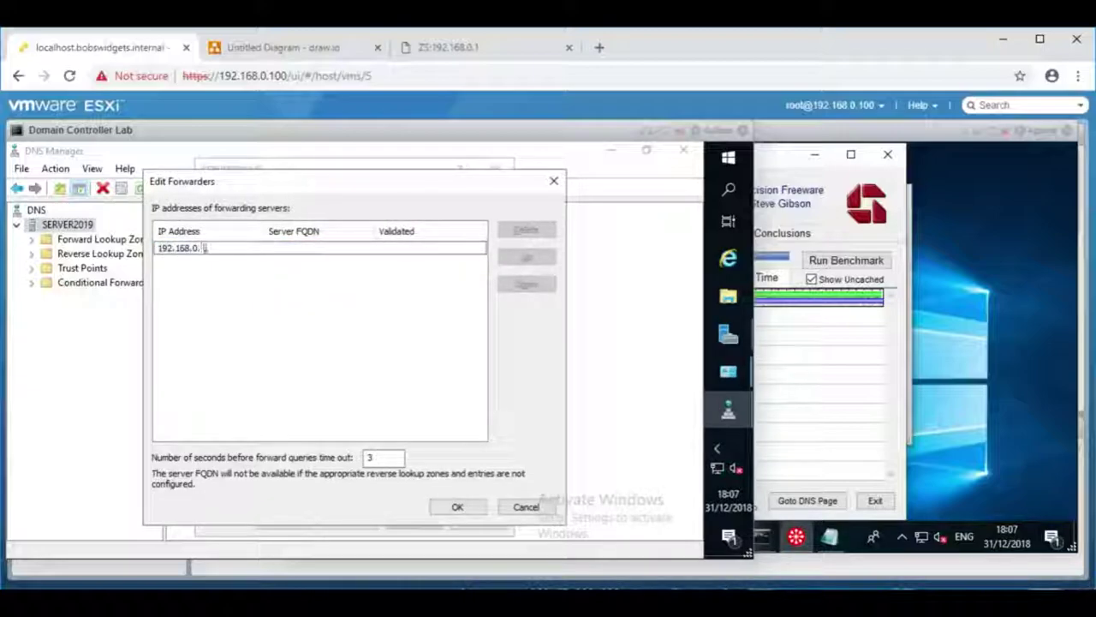
{"action": "type", "text": "1"}
{"action": "left_click", "coordinate": [458, 506]}
{"action": "left_click", "coordinate": [404, 522]}
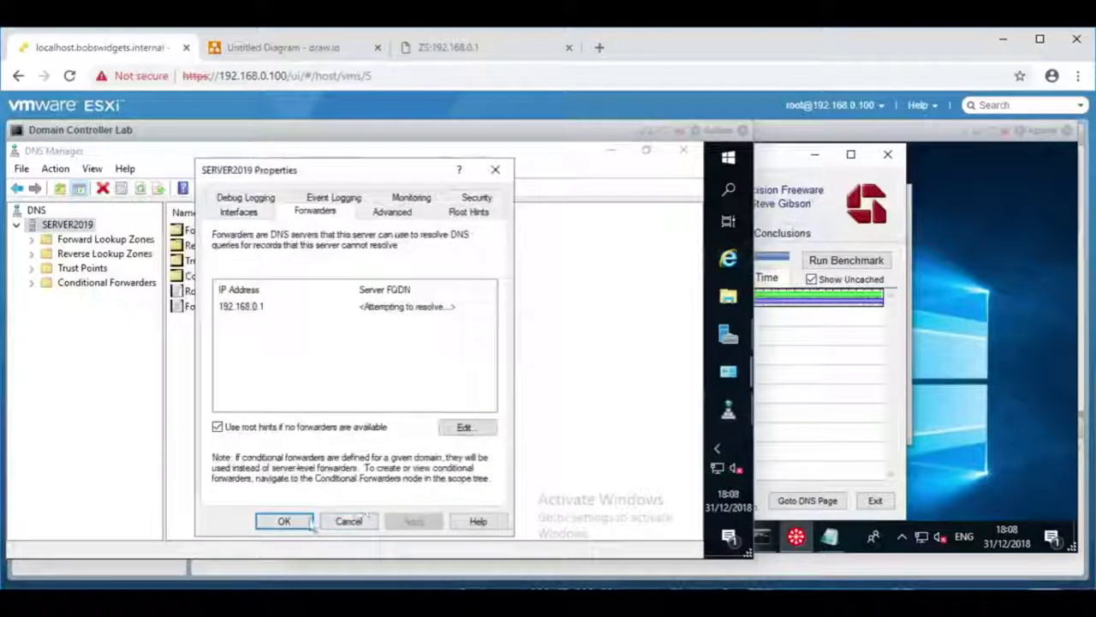
{"action": "left_click", "coordinate": [284, 521]}
{"action": "left_click", "coordinate": [867, 265]}
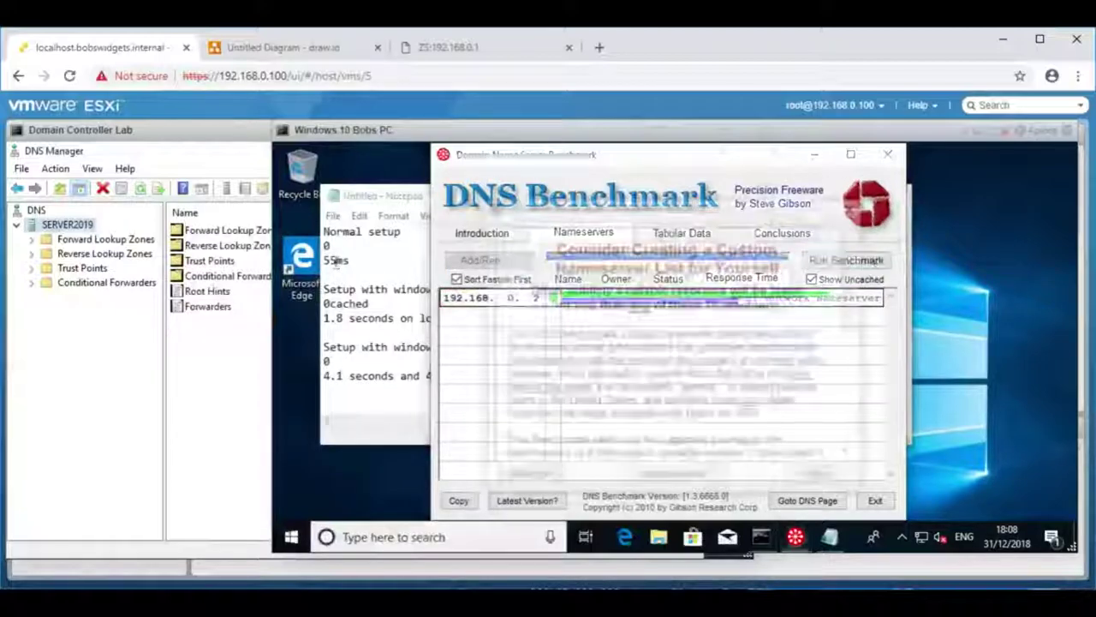
- Dismiss the custom list prompt, review the 192.168.0.2 result, and go to ZeroShell's DNS page
{"action": "left_click", "coordinate": [821, 478]}
{"action": "mouse_move", "coordinate": [722, 304]}
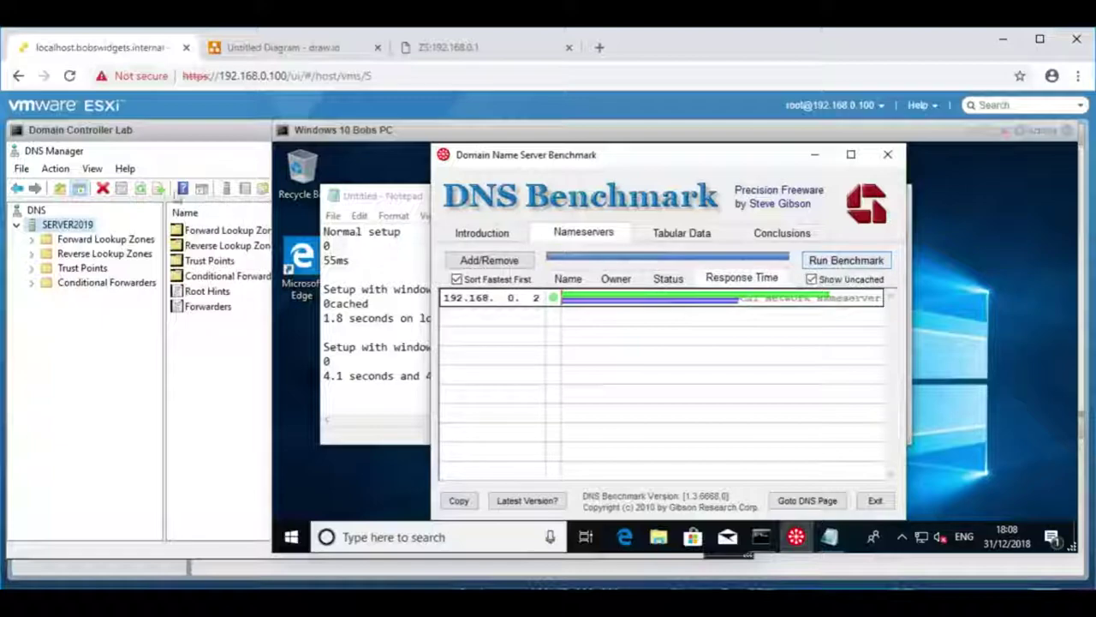
{"action": "left_click", "coordinate": [424, 54]}
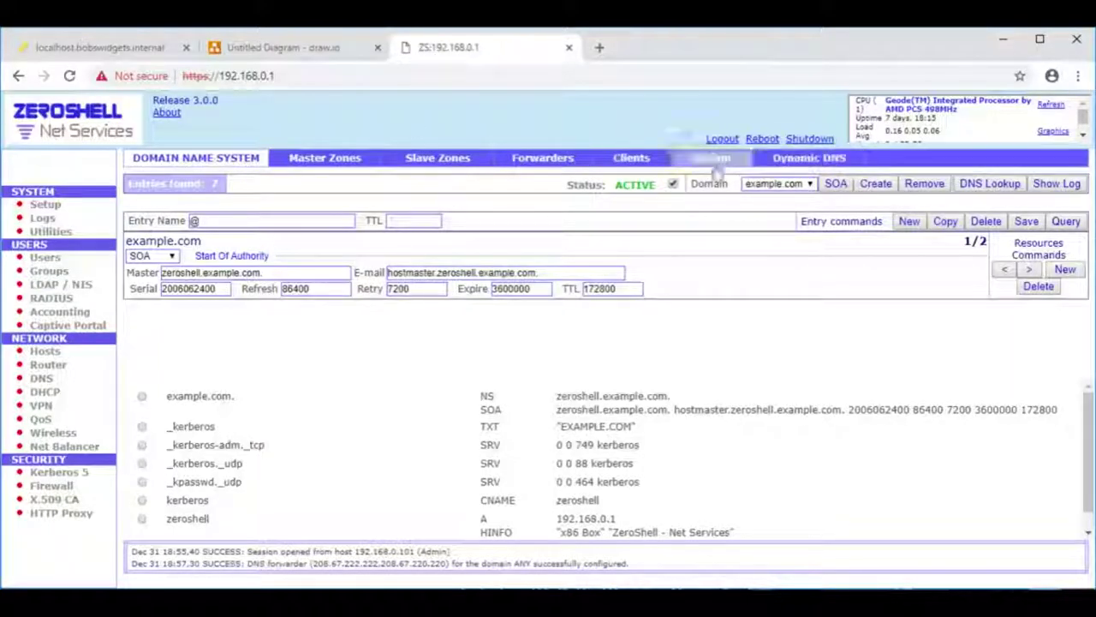
- Remove ZeroShell's ANY 208.67.222.222,208.67.220.220 forwarder, add ANY pointing to 192.168.0.2, and return to ESXi
{"action": "left_click", "coordinate": [526, 166]}
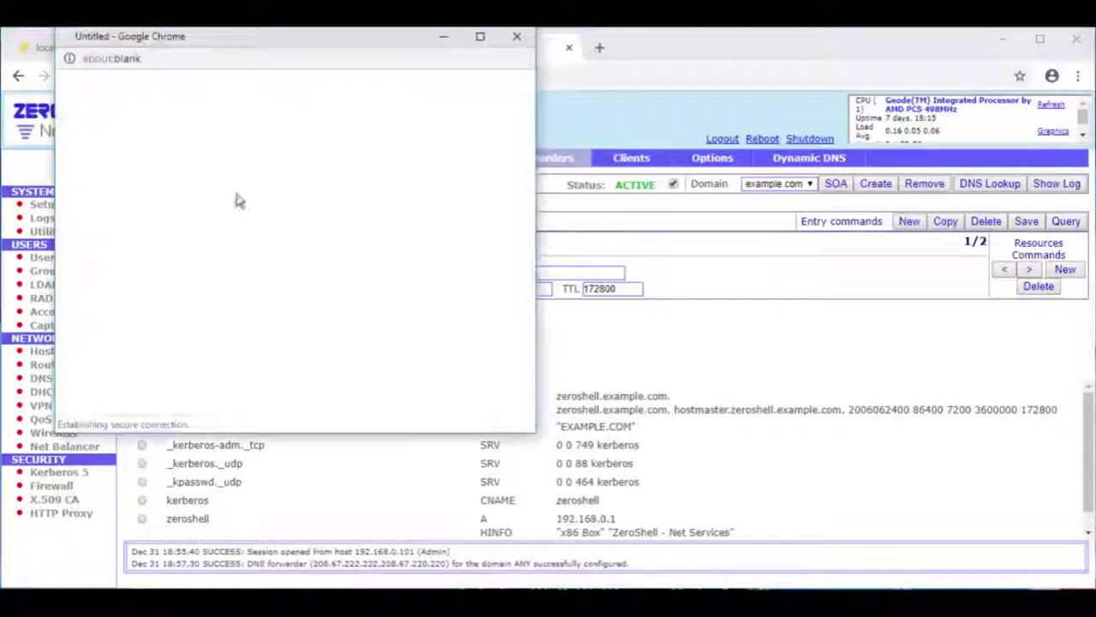
{"action": "left_click", "coordinate": [175, 250]}
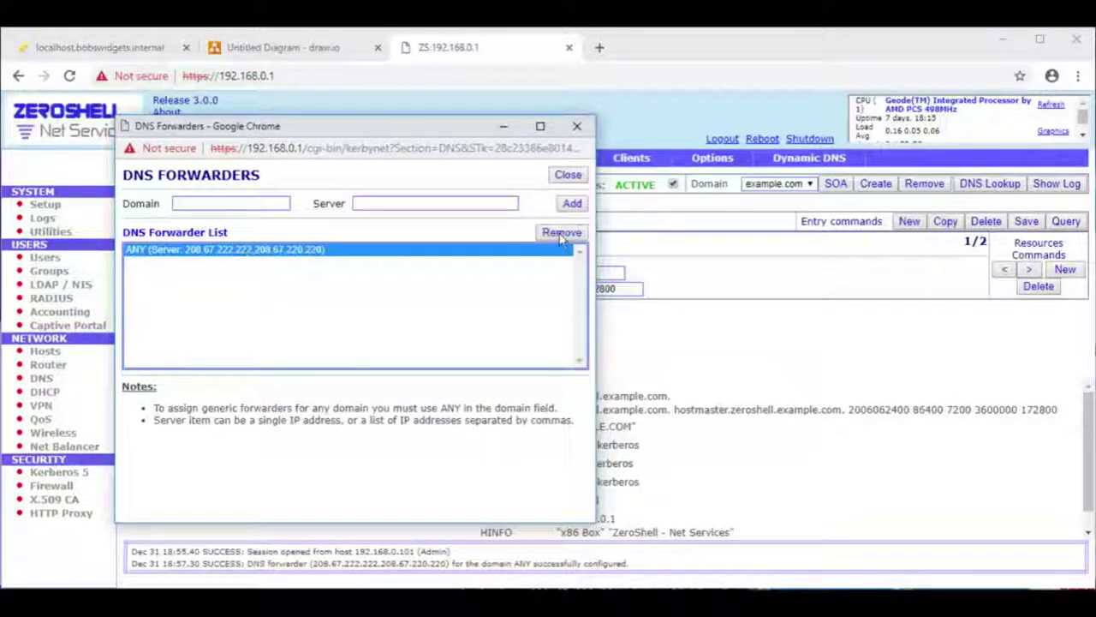
{"action": "left_click", "coordinate": [562, 233]}
{"action": "left_click", "coordinate": [428, 233]}
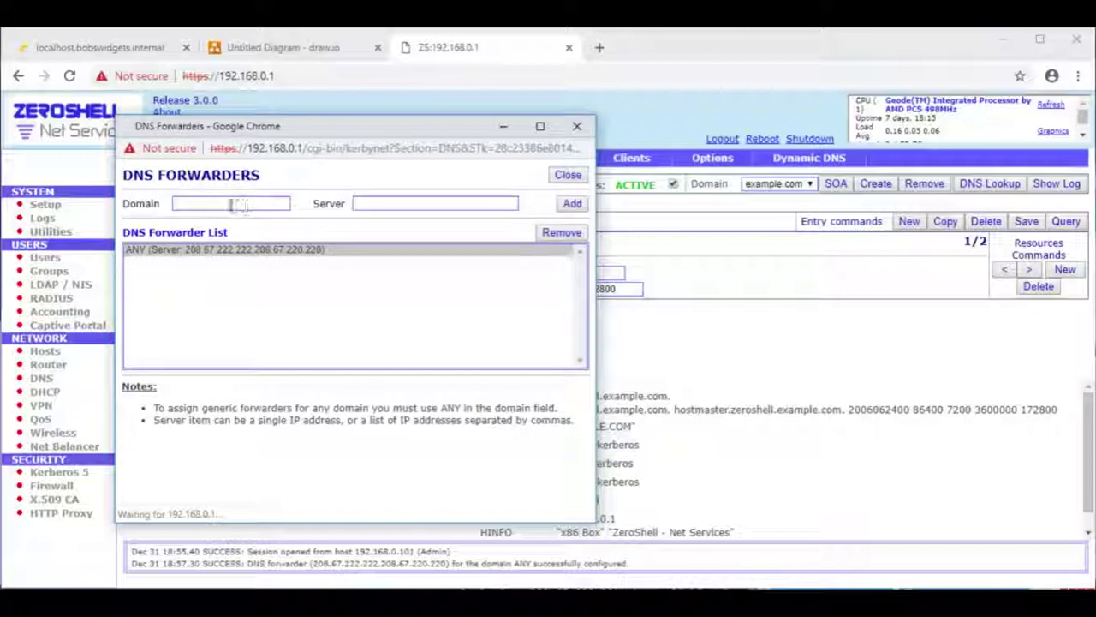
{"action": "left_click", "coordinate": [232, 204]}
{"action": "type", "text": "N"}
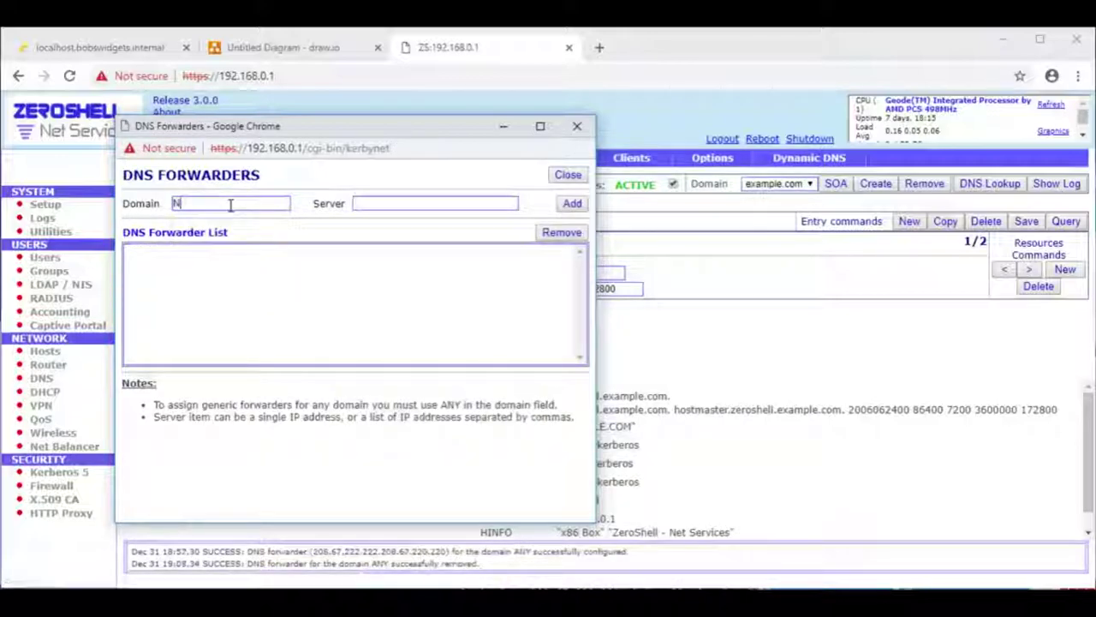
{"action": "type", "text": "ANY"}
{"action": "key", "text": "Tab"}
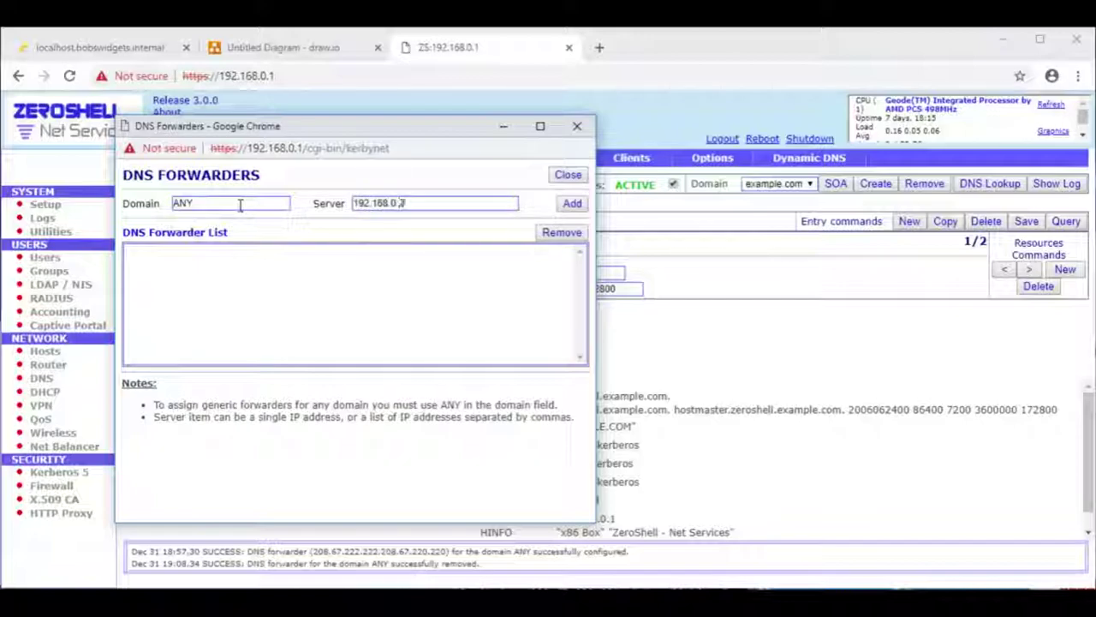
{"action": "left_click", "coordinate": [571, 205]}
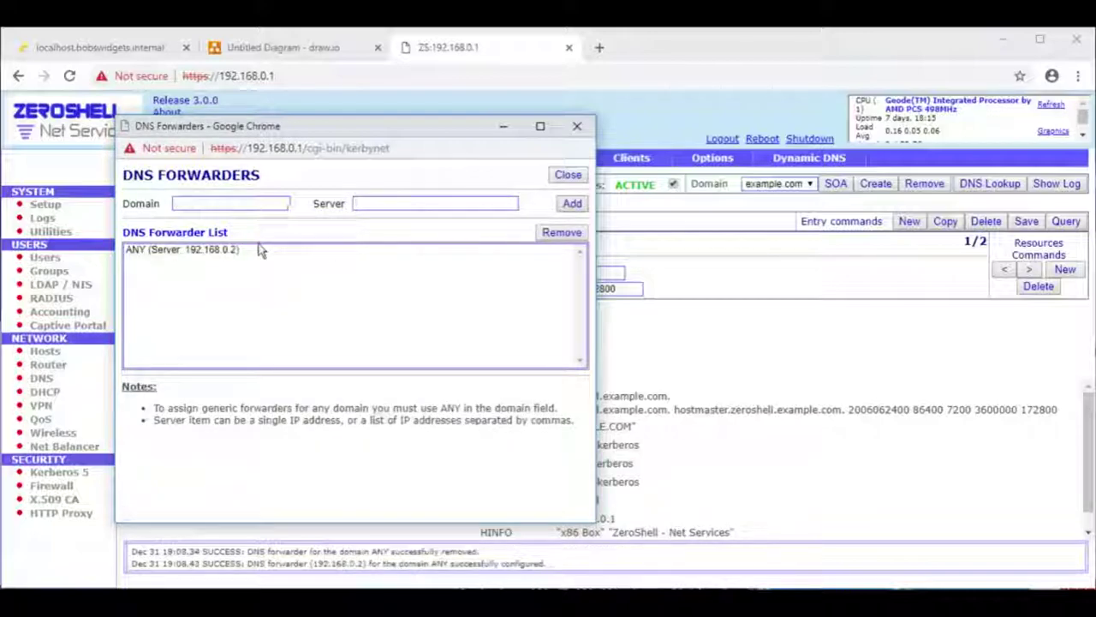
{"action": "left_click", "coordinate": [567, 175]}
{"action": "left_click", "coordinate": [144, 49]}
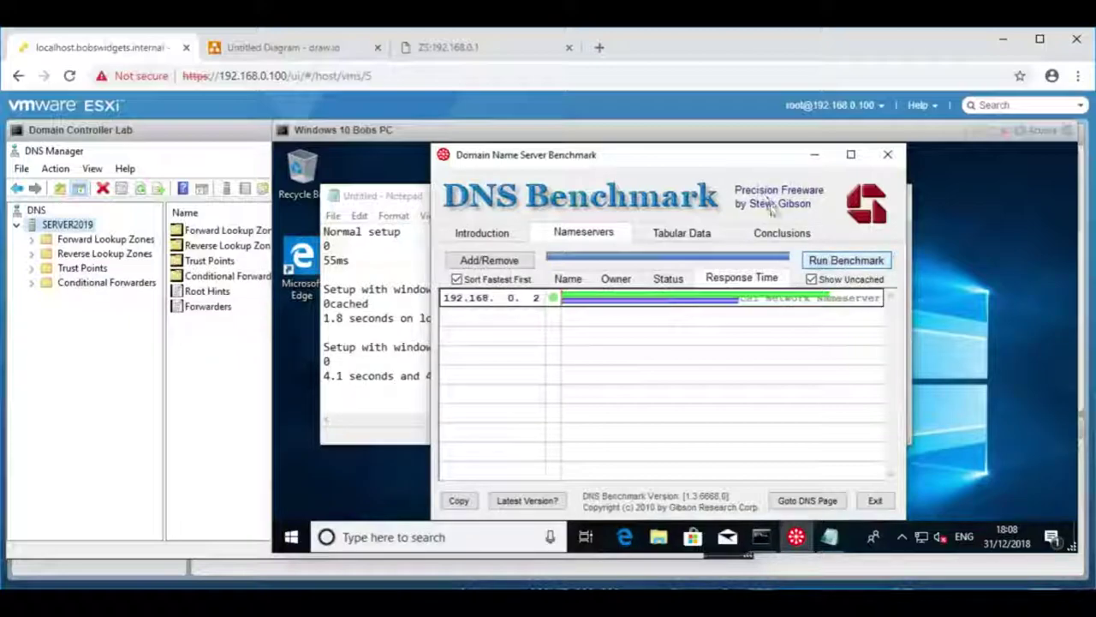
- Rerun the benchmark and review 192.168.0.2: 0.000 cached, 3.143 uncached, 1.438 dotcom
{"action": "left_click", "coordinate": [848, 262]}
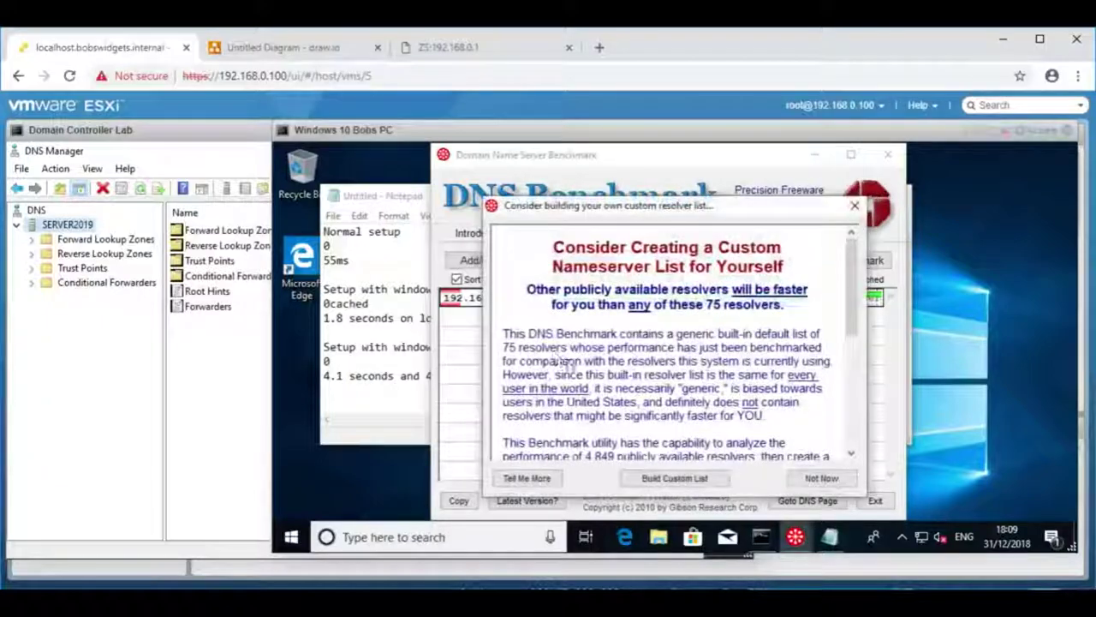
{"action": "left_click", "coordinate": [820, 477]}
{"action": "mouse_move", "coordinate": [754, 304]}
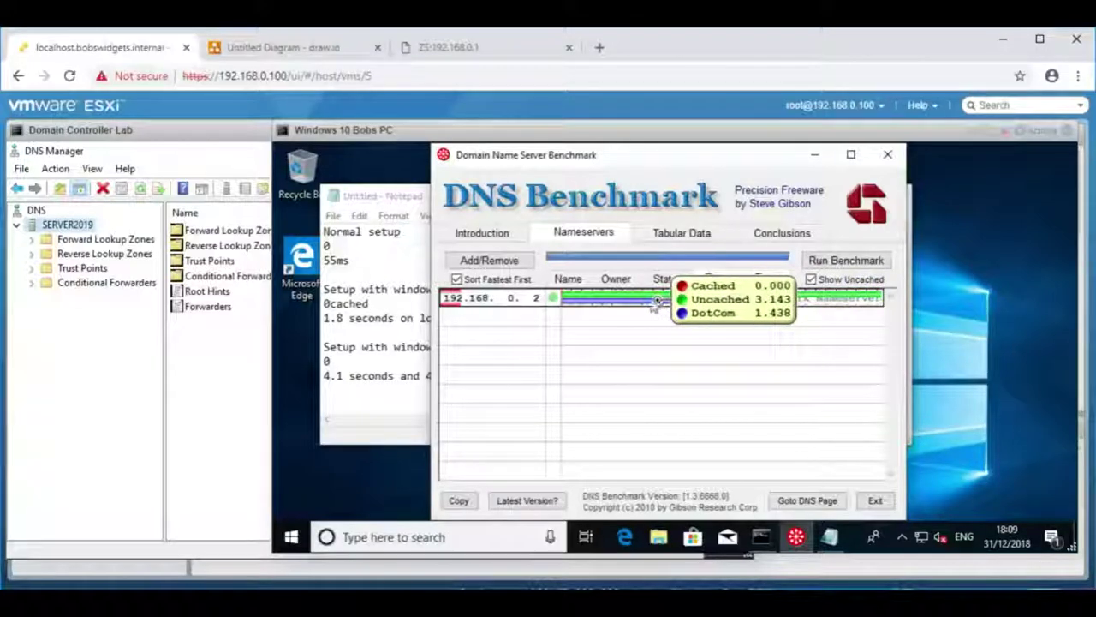
- Remove ZeroShell's ANY forwarder pointing to 192.168.0.2
{"action": "left_click", "coordinate": [449, 56]}
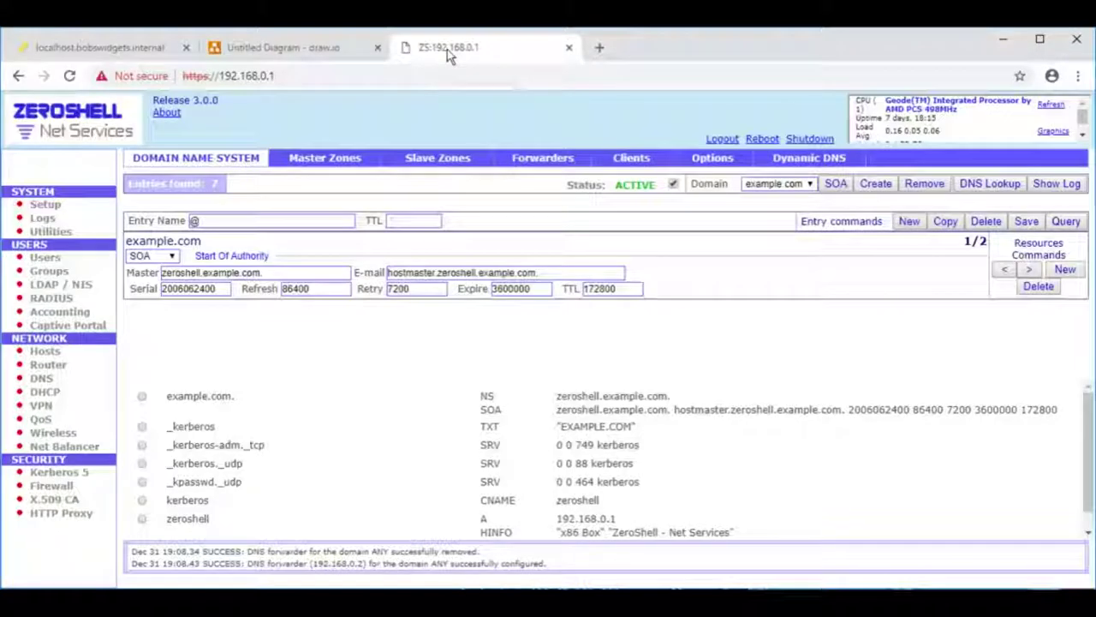
{"action": "left_click", "coordinate": [543, 159]}
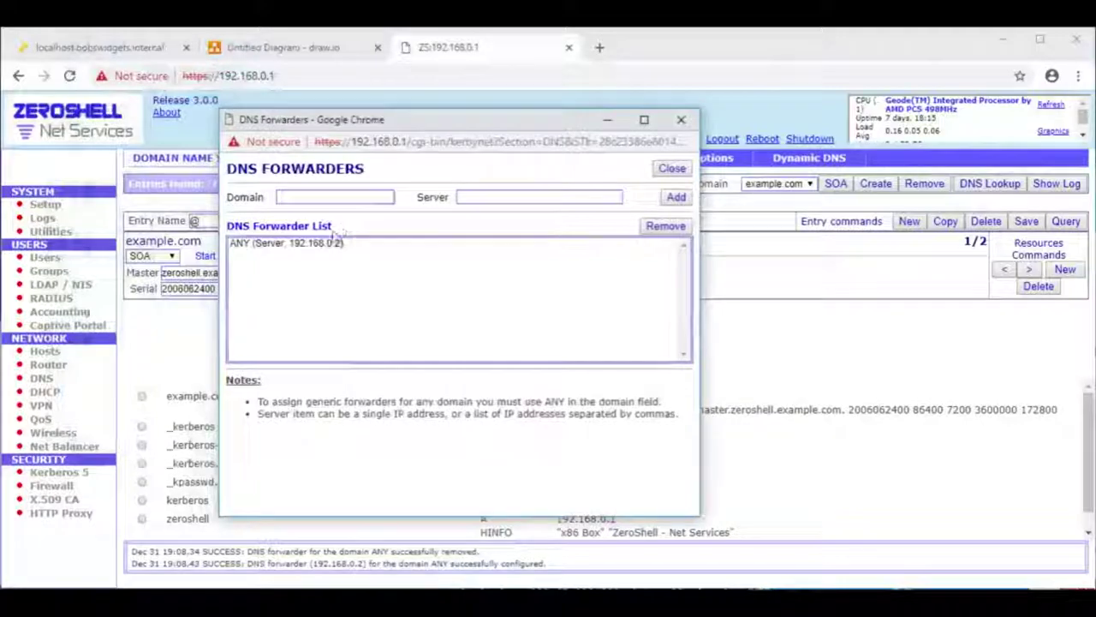
{"action": "left_click", "coordinate": [313, 244]}
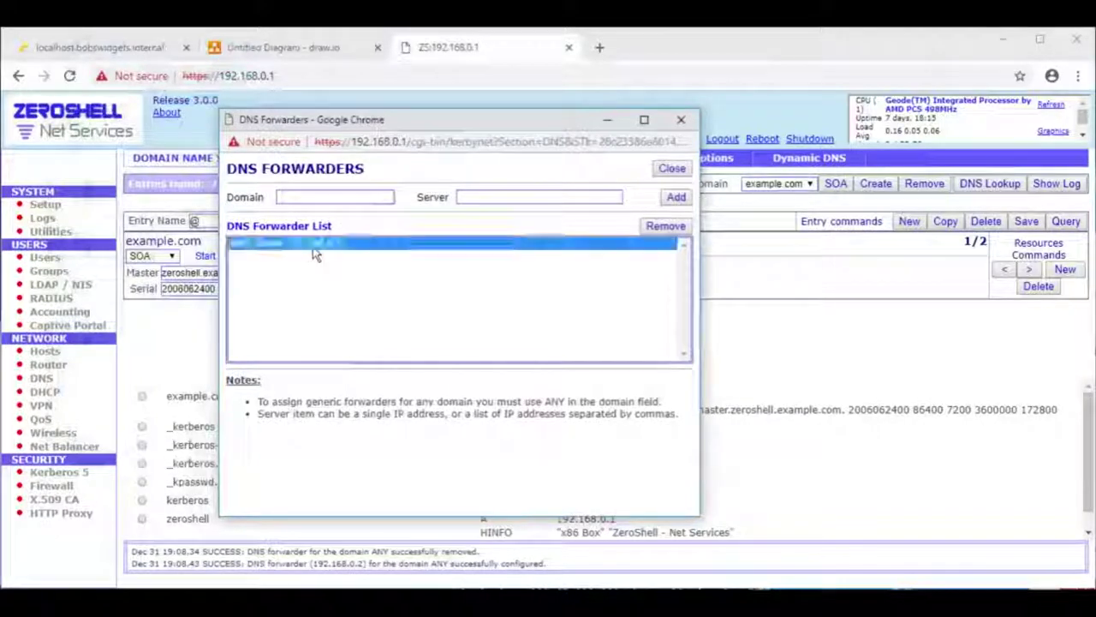
{"action": "left_click", "coordinate": [673, 228]}
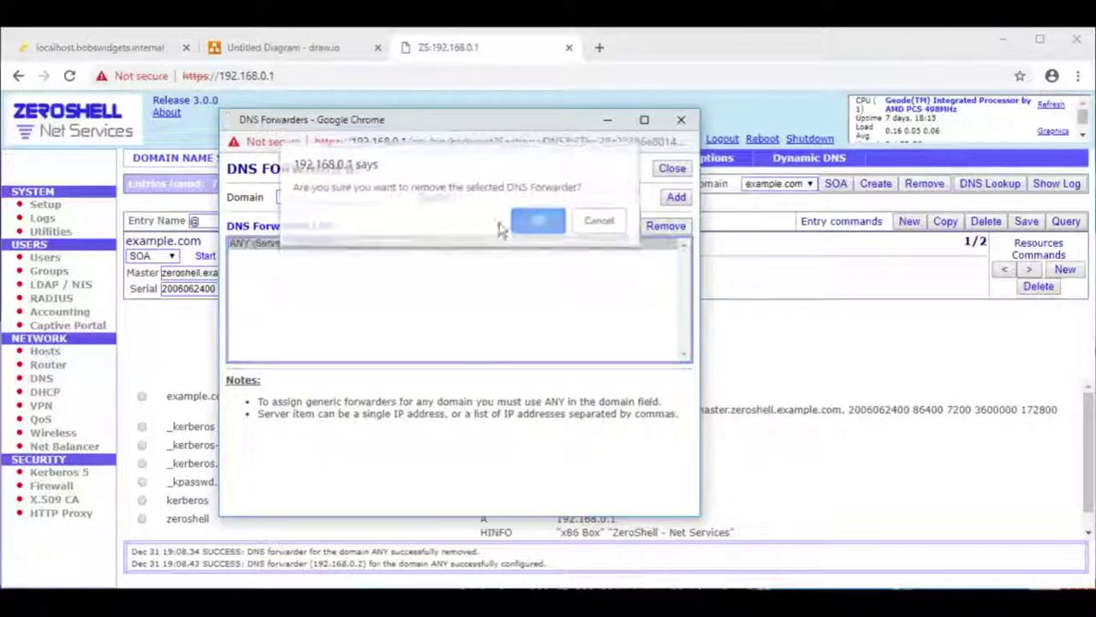
{"action": "left_click", "coordinate": [533, 227]}
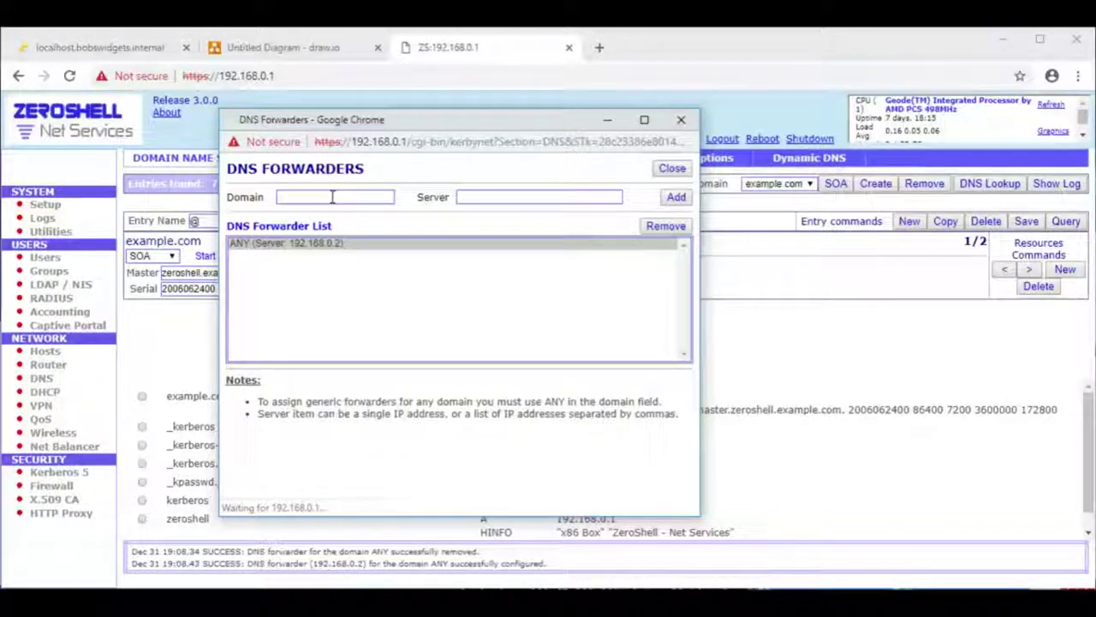
- Add the ANY forwarder 208.67.222.222,208.67.220.220 back and return to the ESXi Host Client
{"action": "left_click", "coordinate": [333, 197]}
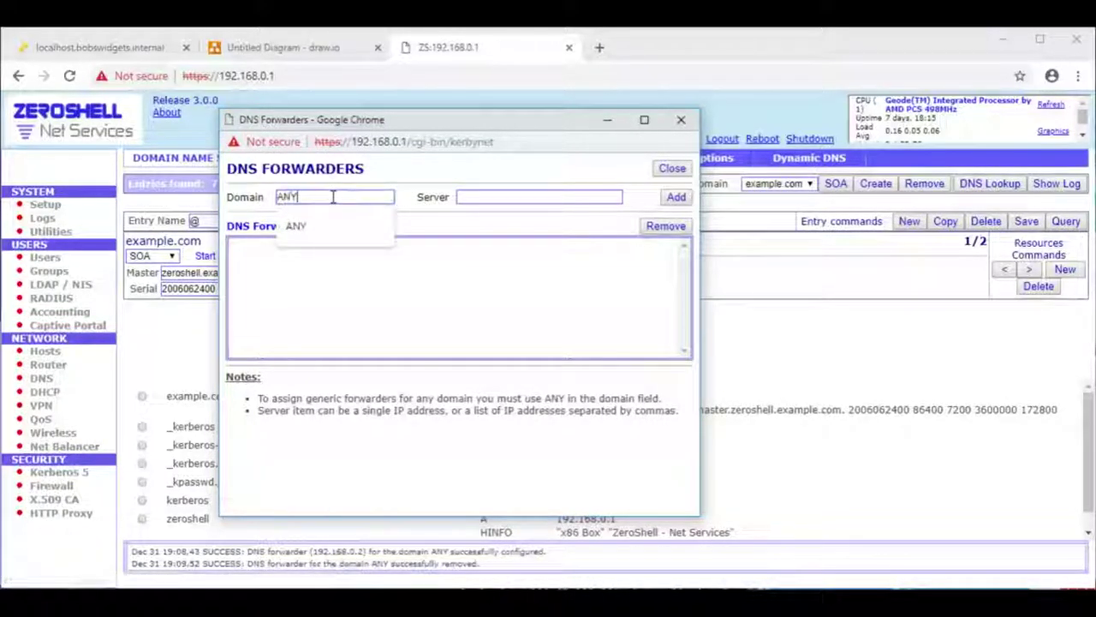
{"action": "type", "text": "ANY"}
{"action": "key", "text": "Tab"}
{"action": "key", "text": "Down"}
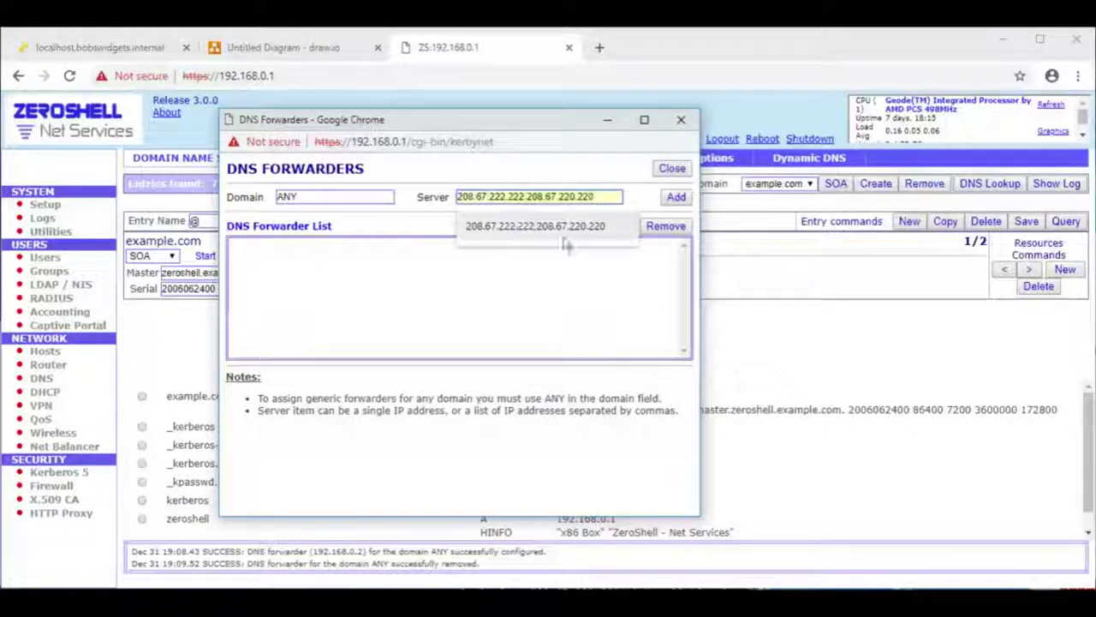
{"action": "left_click", "coordinate": [601, 227]}
{"action": "left_click", "coordinate": [677, 197]}
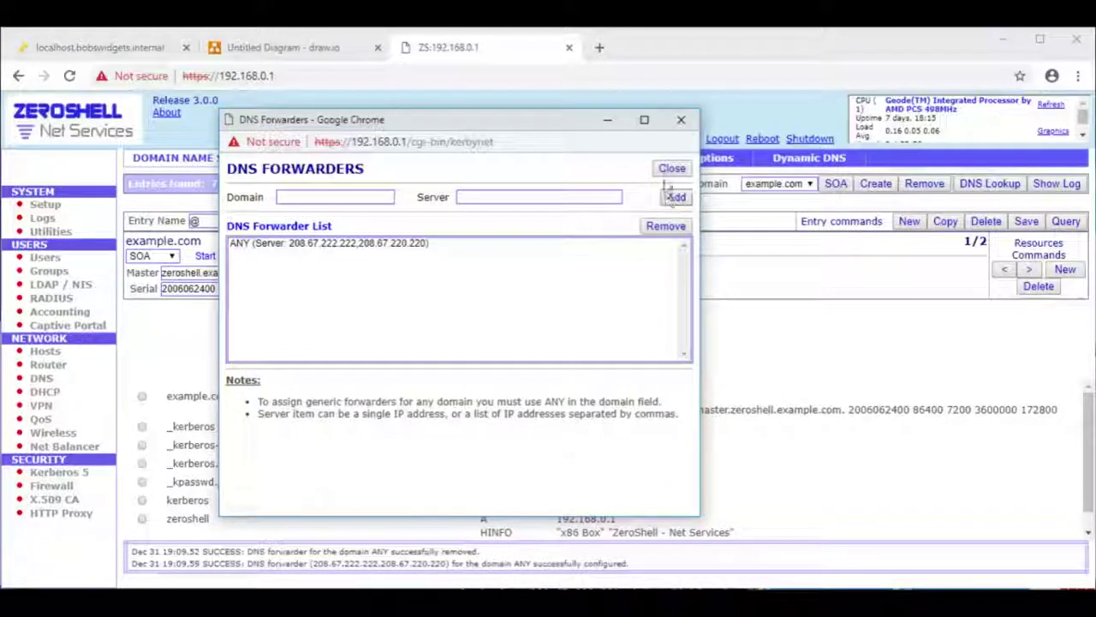
{"action": "left_click", "coordinate": [673, 168]}
{"action": "left_click", "coordinate": [141, 49]}
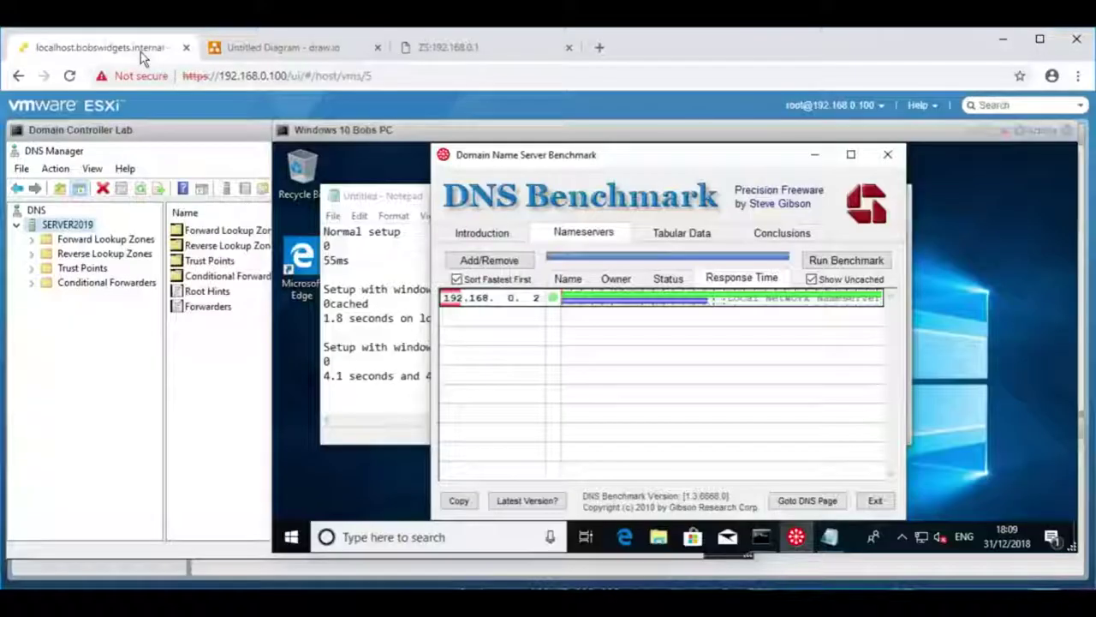
- On the domain controller, close DNS Manager and pick DHCP in the Administrative Tools folder
{"action": "left_click", "coordinate": [164, 143]}
{"action": "left_click", "coordinate": [775, 166]}
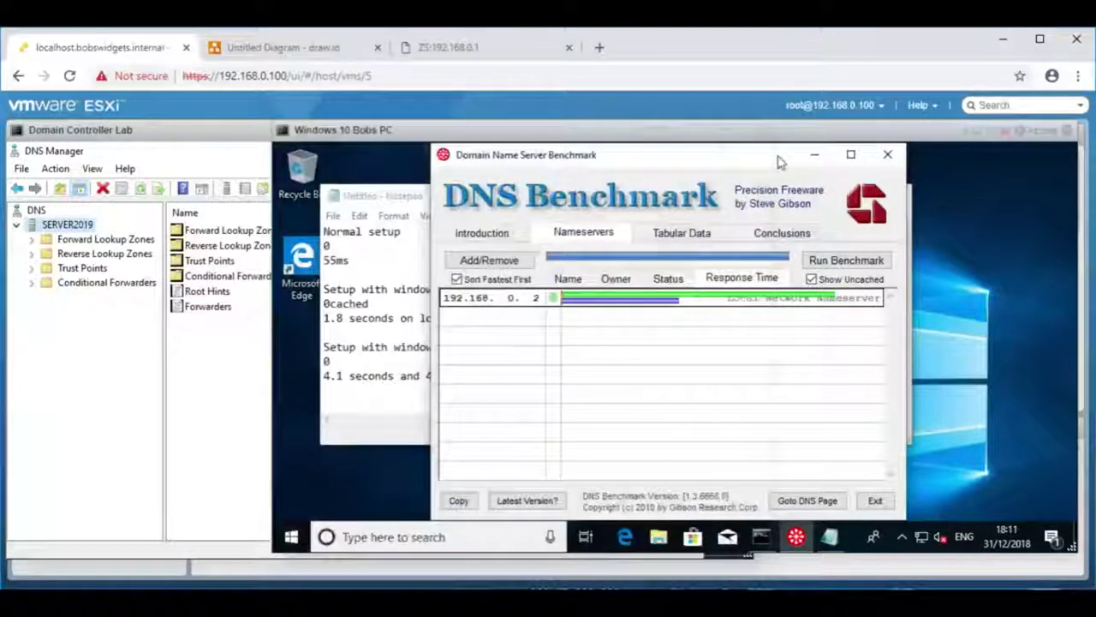
{"action": "left_click", "coordinate": [225, 384]}
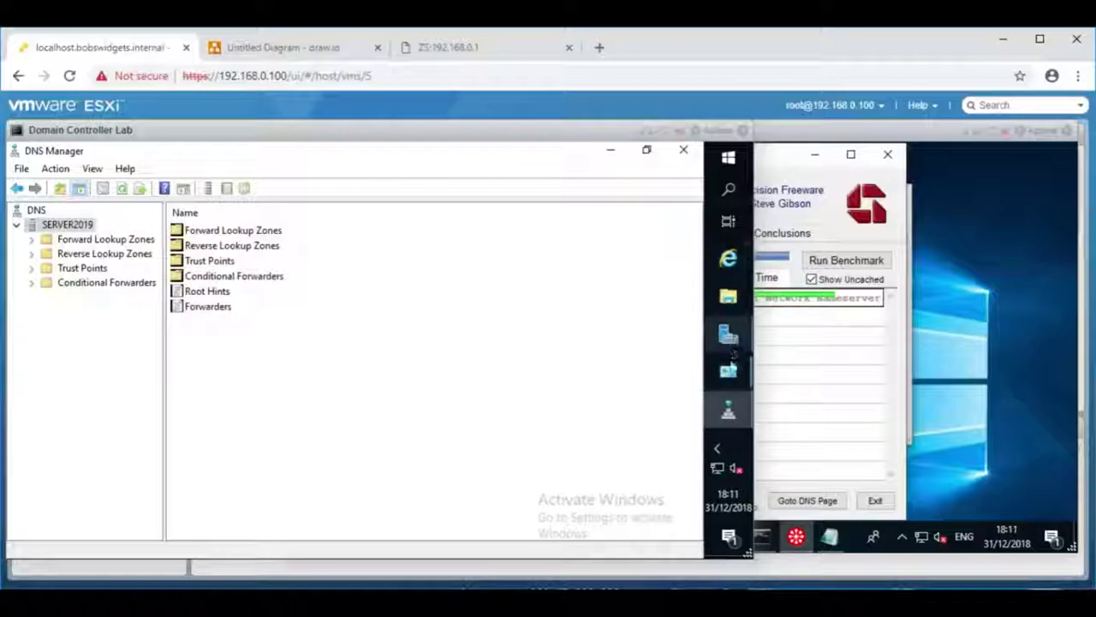
{"action": "left_click", "coordinate": [732, 299]}
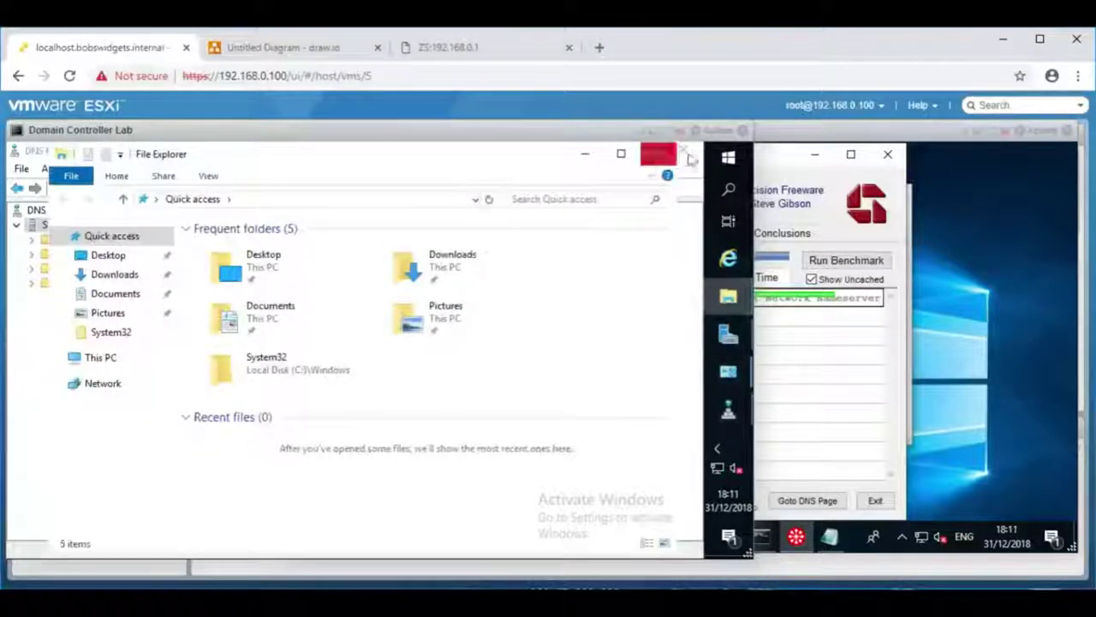
{"action": "left_click", "coordinate": [727, 371]}
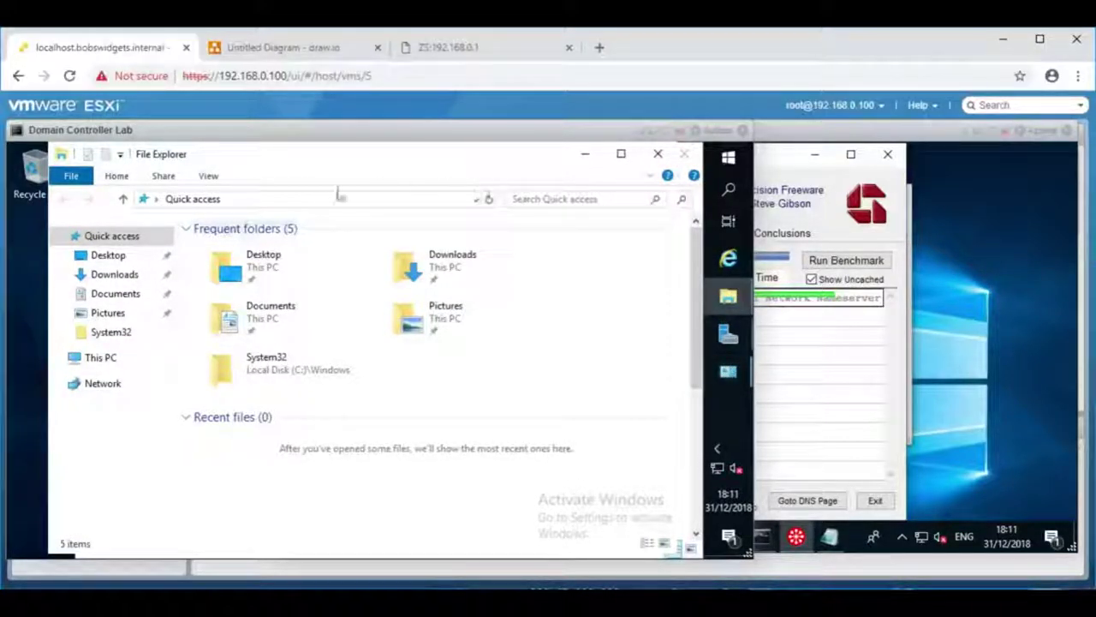
{"action": "left_click", "coordinate": [732, 377]}
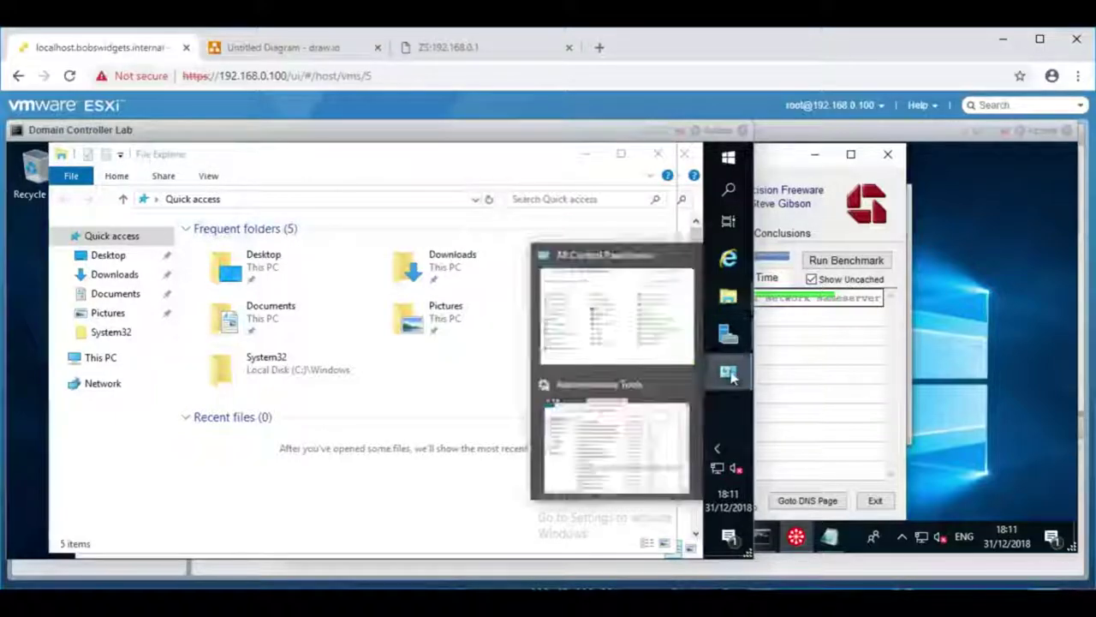
{"action": "left_click", "coordinate": [638, 419]}
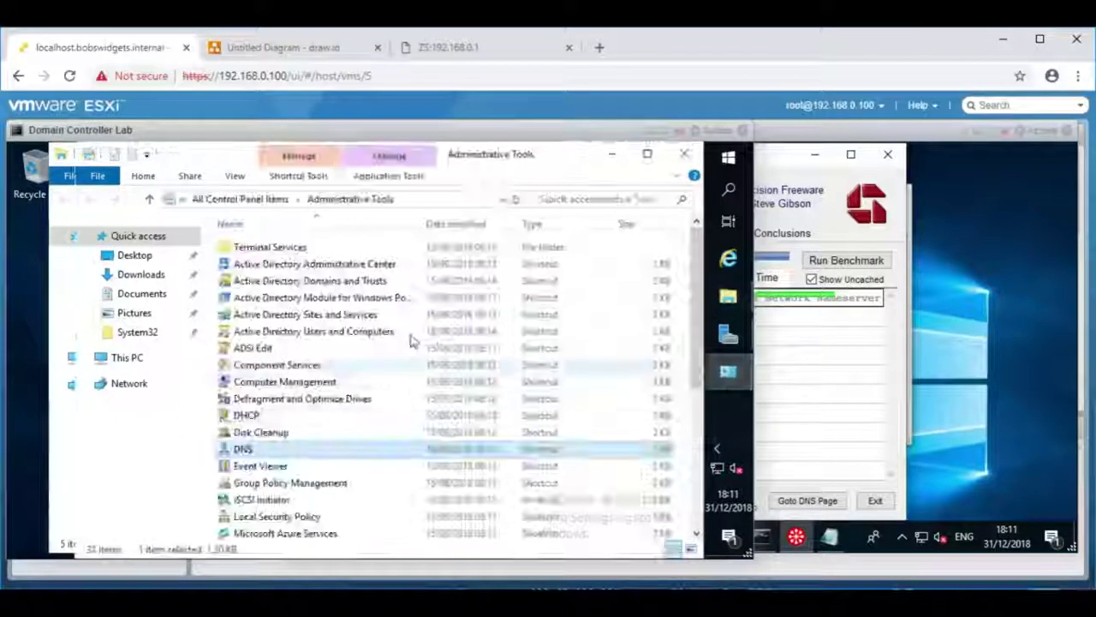
{"action": "left_click", "coordinate": [248, 415]}
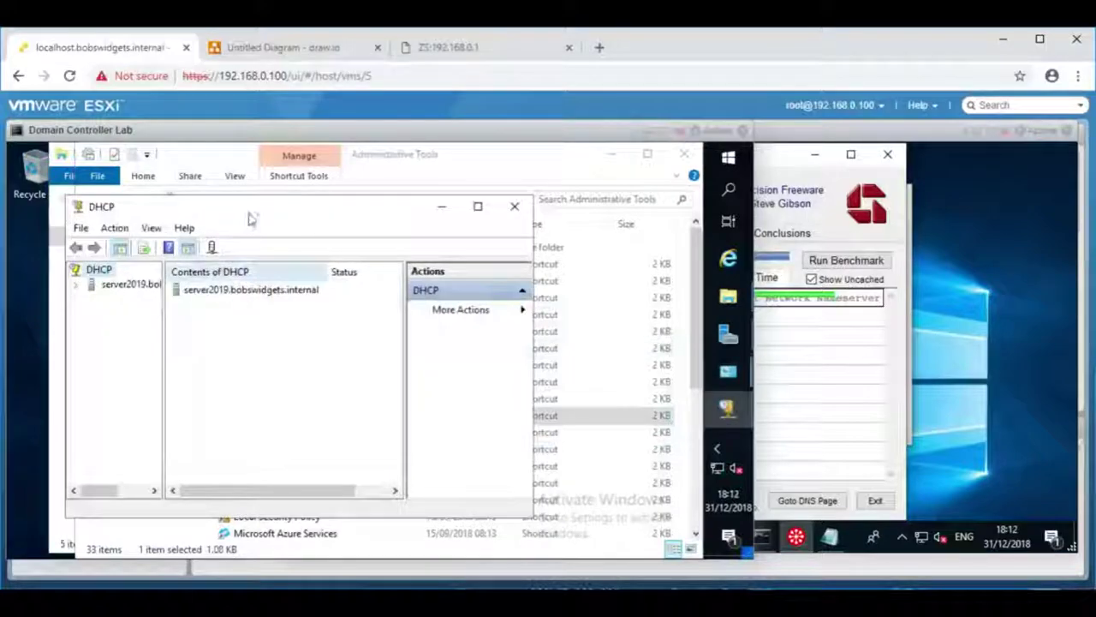
- Open the DHCP console and expand IPv4 down to the 192.168.0.0 Main Network scope options
{"action": "double_click", "coordinate": [249, 213]}
{"action": "double_click", "coordinate": [60, 227]}
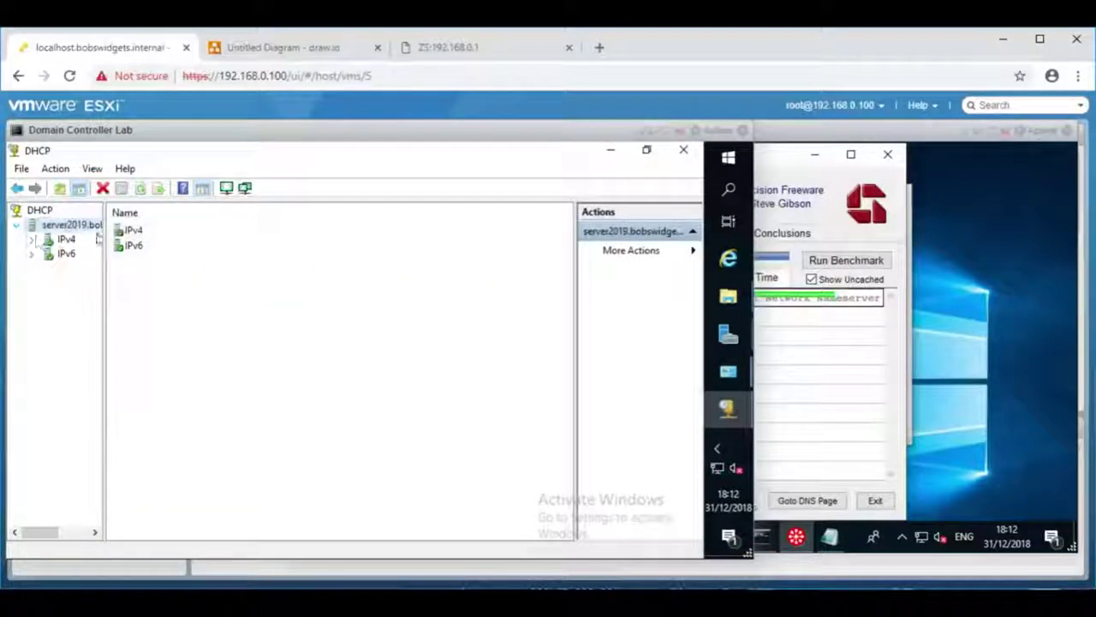
{"action": "left_click", "coordinate": [66, 239]}
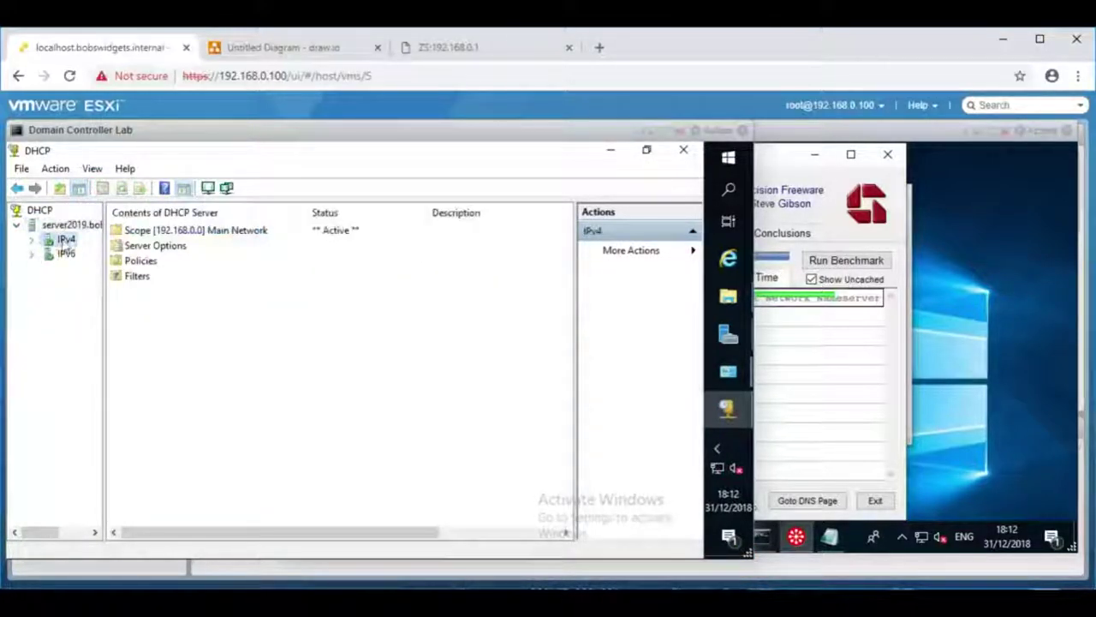
{"action": "left_click", "coordinate": [169, 231]}
{"action": "double_click", "coordinate": [169, 231]}
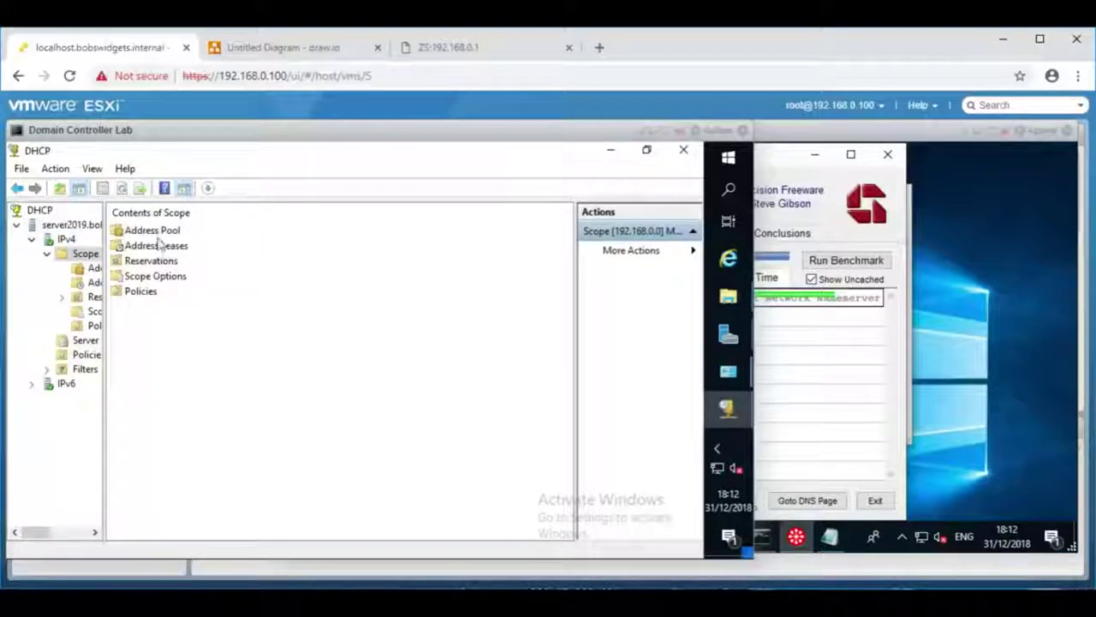
{"action": "left_click", "coordinate": [163, 247]}
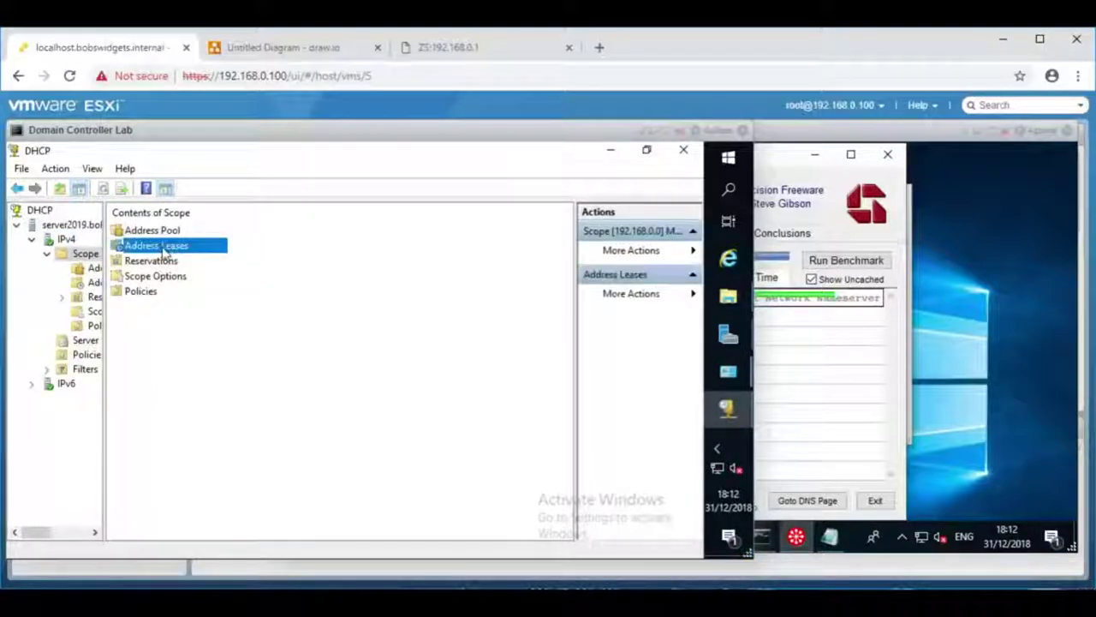
{"action": "double_click", "coordinate": [147, 275]}
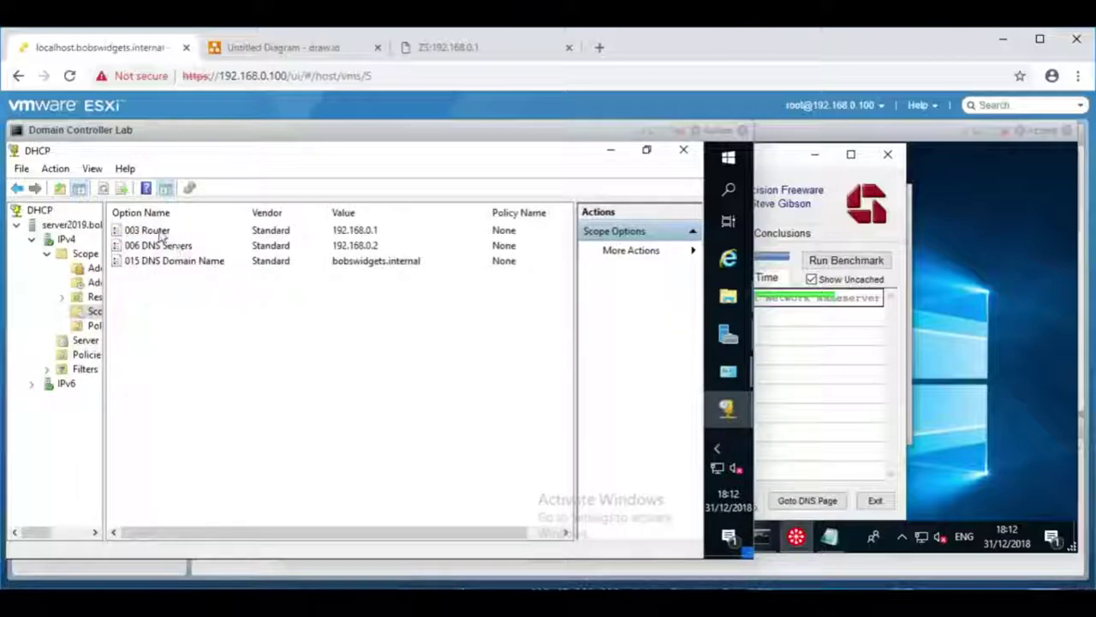
{"action": "left_click", "coordinate": [162, 232]}
- Add 208.67.222.222 to the 006 DNS Servers scope option and confirm
{"action": "double_click", "coordinate": [164, 246]}
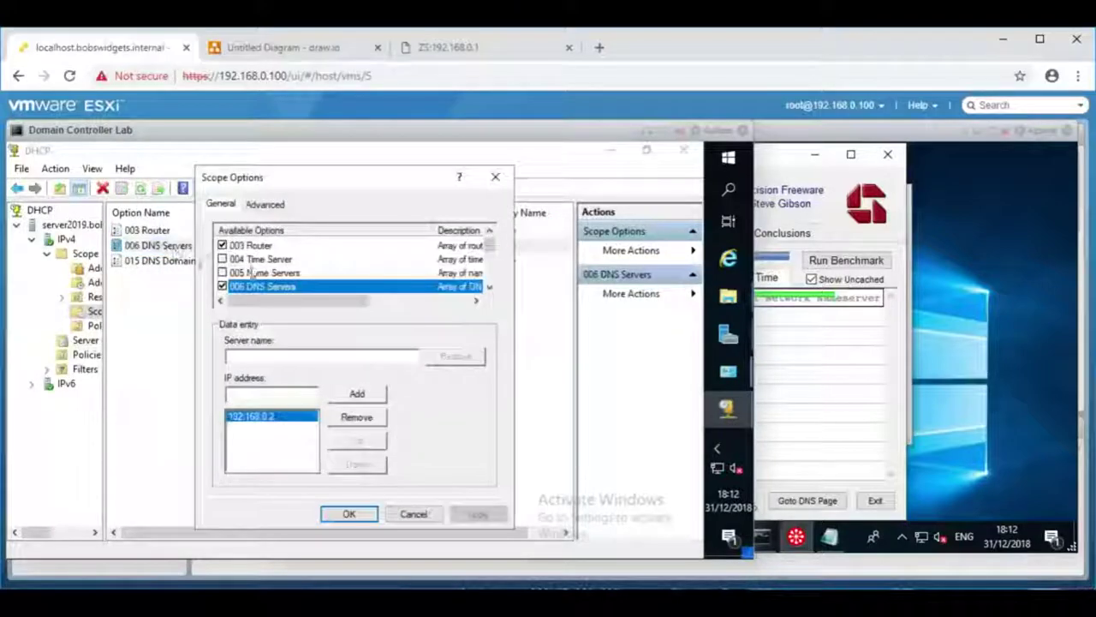
{"action": "left_click", "coordinate": [241, 392]}
{"action": "type", "text": "208 . "}
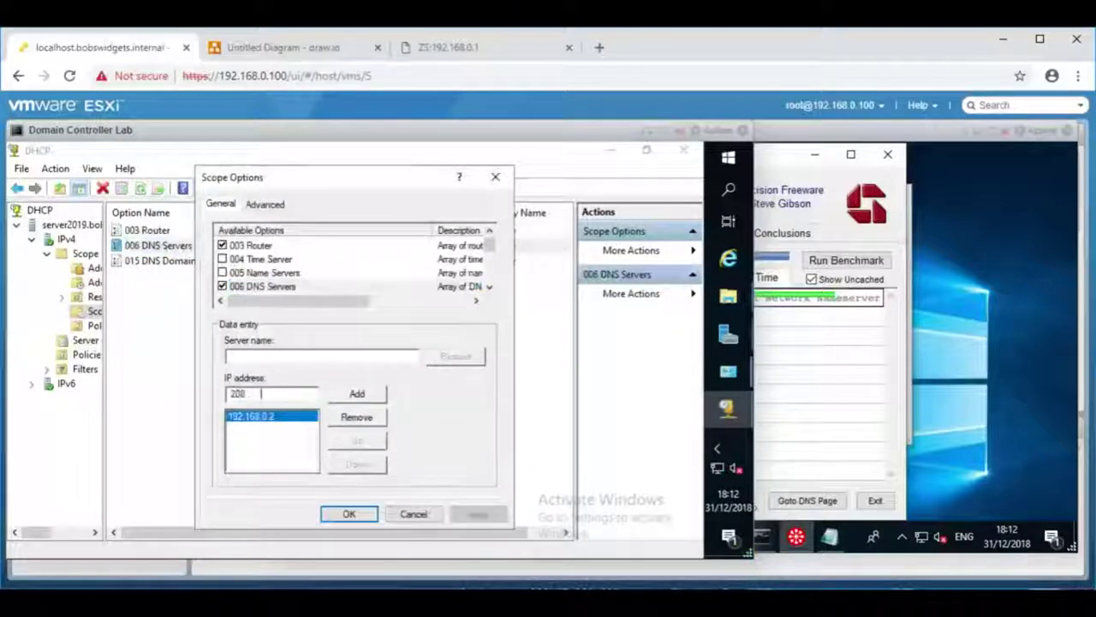
{"action": "type", "text": "67 . 222 . 222"}
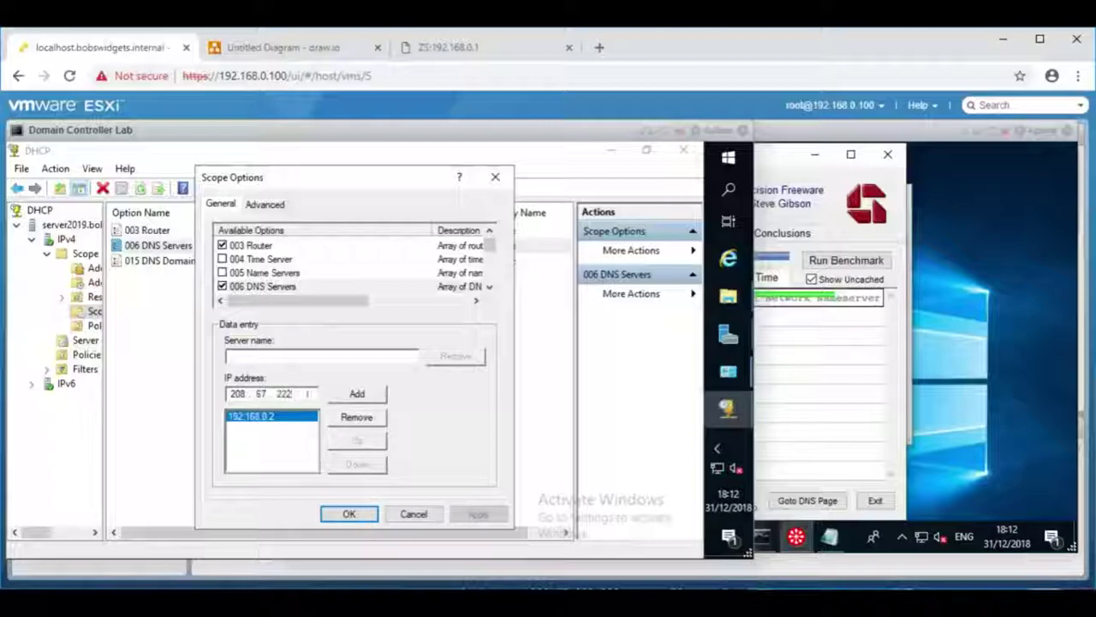
{"action": "left_click", "coordinate": [377, 394]}
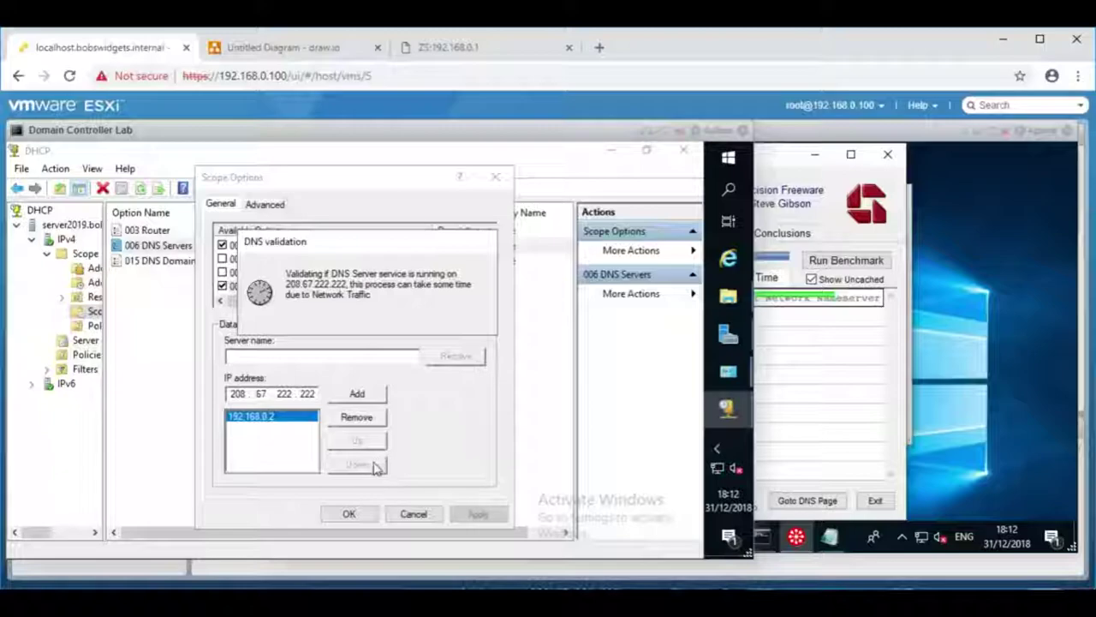
{"action": "left_click", "coordinate": [350, 514]}
- Release and renew the Windows 10 PC's DHCP lease with ipconfig/release and ipconfig/renew
{"action": "left_click", "coordinate": [718, 442]}
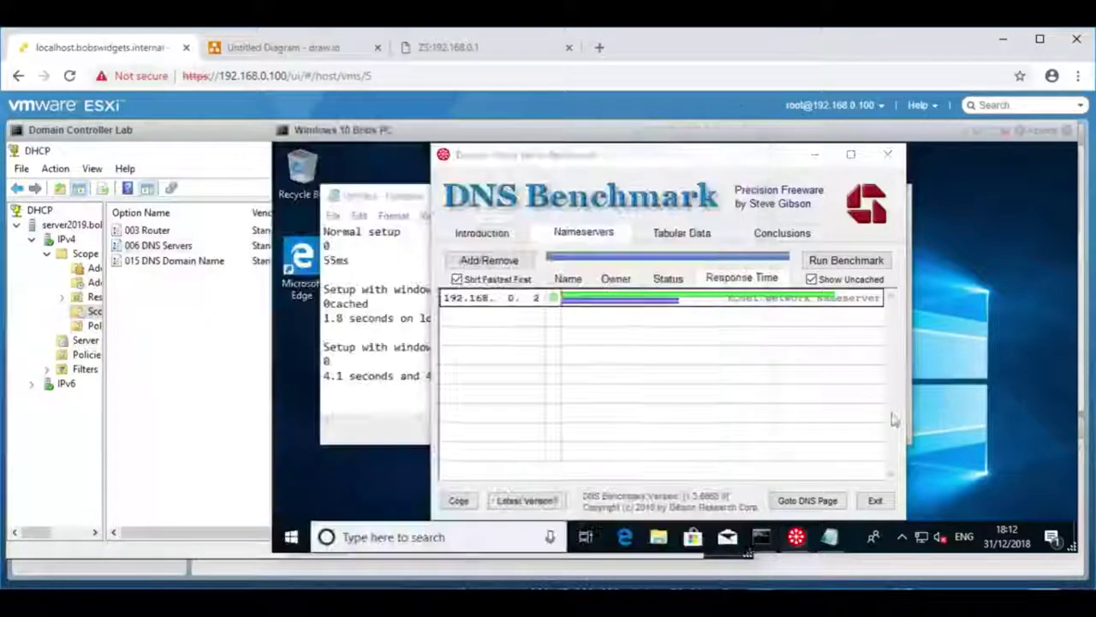
{"action": "left_click", "coordinate": [761, 536]}
{"action": "type", "text": "ipconfig/release"}
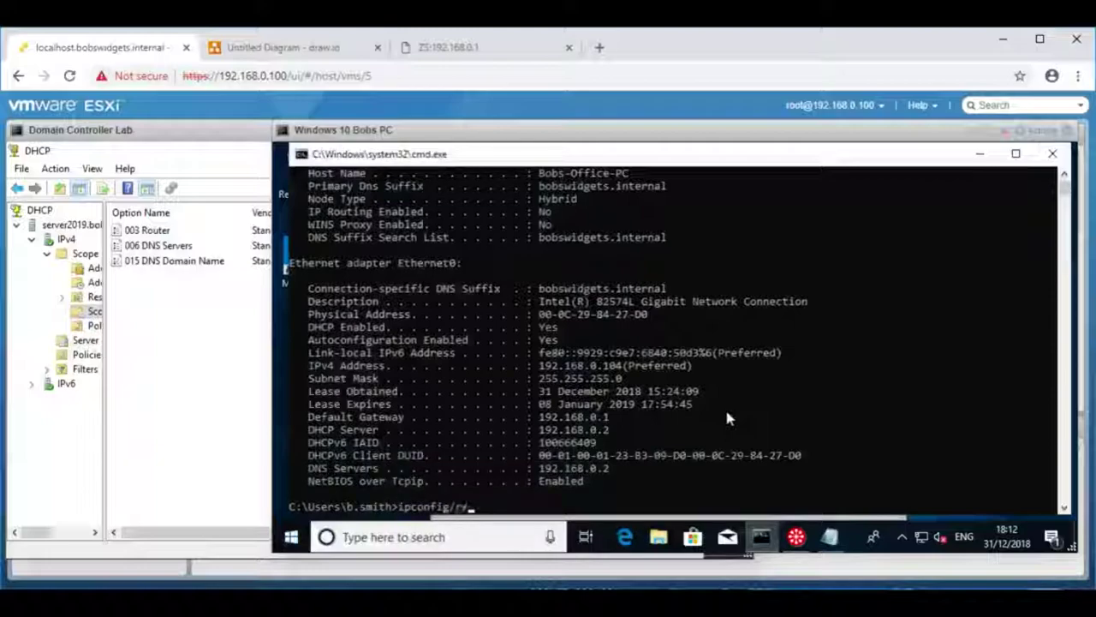
{"action": "key", "text": "Return"}
{"action": "type", "text": "ipconfig/renew"}
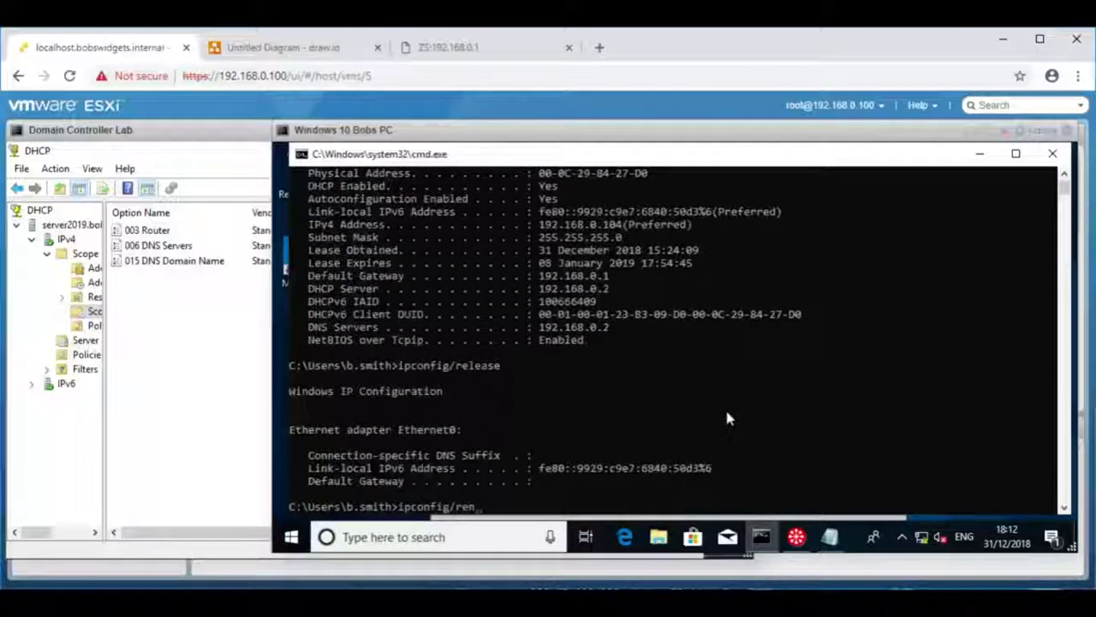
{"action": "key", "text": "Return"}
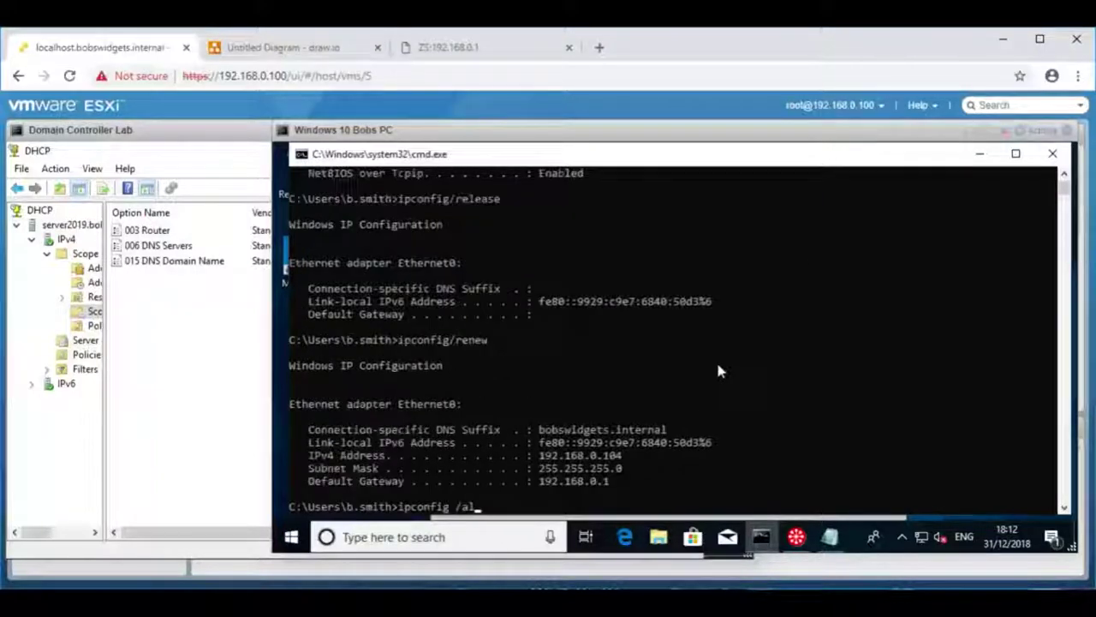
- Highlight the DNS server entries 192.168.0.2 and 208.67.222.222 in the ipconfig output
{"action": "left_click_drag", "start_coordinate": [308, 455], "coordinate": [679, 471]}
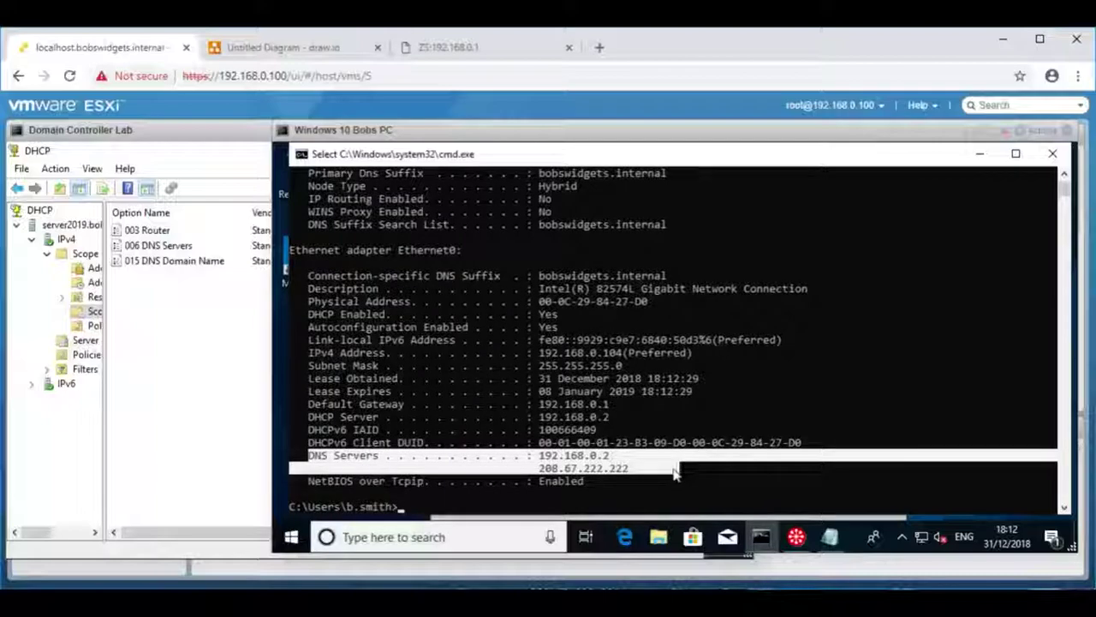
{"action": "left_click", "coordinate": [542, 455]}
{"action": "key", "text": "shift+Right"}
{"action": "key", "text": "shift+Right"}
{"action": "key", "text": "shift+Right"}
{"action": "key", "text": "shift+Right"}
{"action": "key", "text": "shift+Right"}
{"action": "key", "text": "shift+Right"}
{"action": "key", "text": "shift+Right"}
{"action": "key", "text": "shift+Right"}
{"action": "key", "text": "shift+Right"}
{"action": "key", "text": "shift+Right"}
{"action": "key", "text": "shift+Right"}
{"action": "key", "text": "shift+Right"}
{"action": "key", "text": "shift+Right"}
{"action": "key", "text": "shift+Right"}
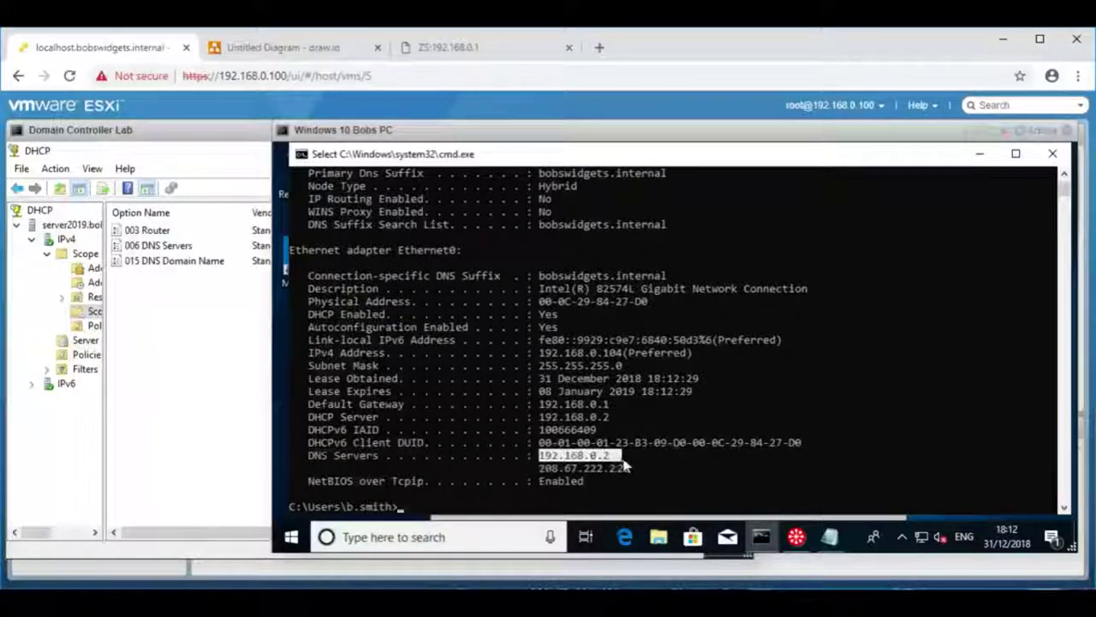
{"action": "left_click", "coordinate": [543, 467]}
{"action": "key", "text": "shift+Right"}
{"action": "key", "text": "shift+Right"}
{"action": "key", "text": "shift+Right"}
{"action": "key", "text": "shift+Right"}
{"action": "key", "text": "shift+Right"}
{"action": "key", "text": "shift+Right"}
{"action": "key", "text": "shift+Right"}
{"action": "key", "text": "shift+Right"}
{"action": "key", "text": "shift+Right"}
{"action": "key", "text": "shift+Right"}
{"action": "key", "text": "shift+Right"}
{"action": "key", "text": "shift+Right"}
{"action": "key", "text": "shift+Right"}
{"action": "key", "text": "shift+Right"}
{"action": "key", "text": "shift+Right"}
{"action": "key", "text": "shift+Right"}
{"action": "key", "text": "shift+Right"}
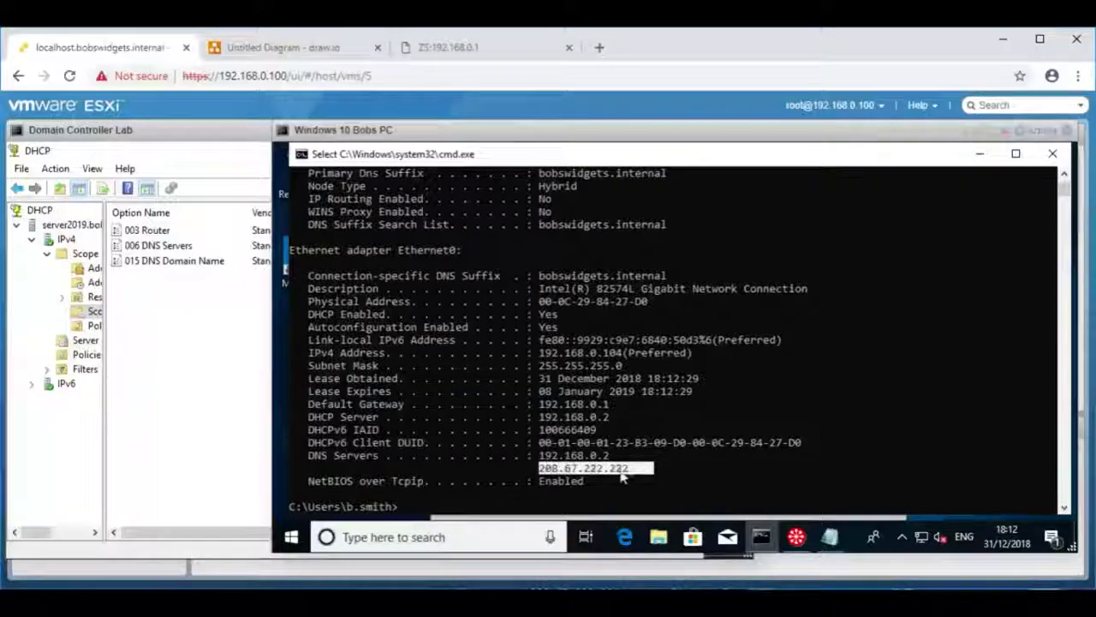
{"action": "left_click", "coordinate": [543, 456]}
{"action": "key", "text": "shift+Right"}
{"action": "key", "text": "shift+Right"}
{"action": "key", "text": "shift+Right"}
{"action": "key", "text": "shift+Right"}
{"action": "key", "text": "shift+Right"}
{"action": "key", "text": "shift+Right"}
{"action": "key", "text": "shift+Right"}
{"action": "key", "text": "shift+Right"}
{"action": "key", "text": "shift+Right"}
{"action": "key", "text": "shift+Right"}
{"action": "key", "text": "shift+Right"}
{"action": "key", "text": "shift+Right"}
{"action": "key", "text": "shift+Right"}
{"action": "key", "text": "shift+Right"}
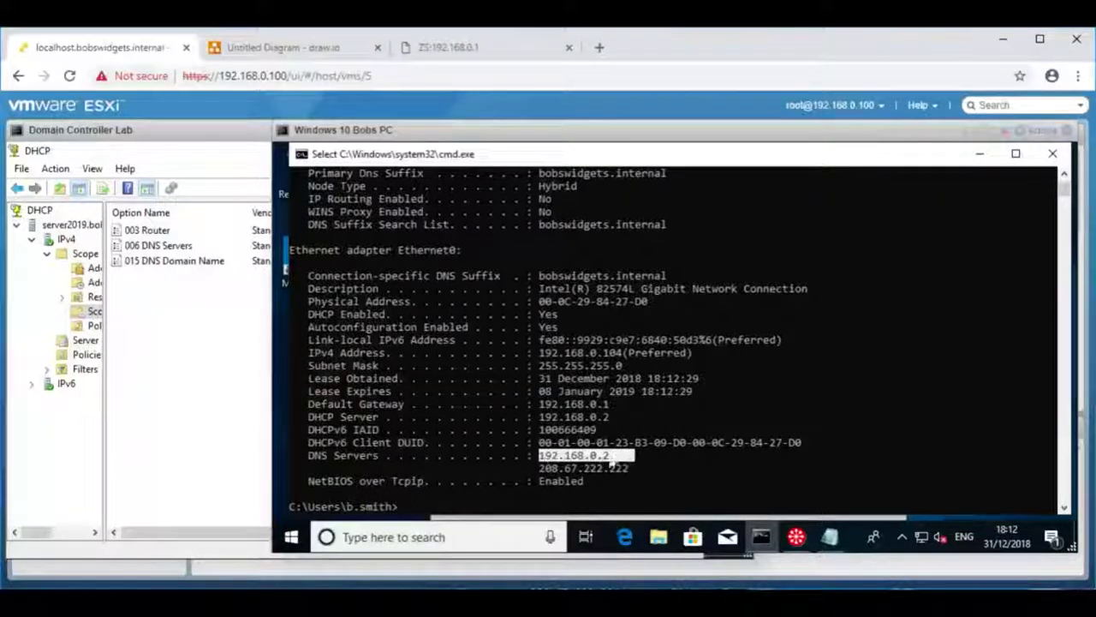
{"action": "left_click_drag", "start_coordinate": [540, 467], "coordinate": [630, 471]}
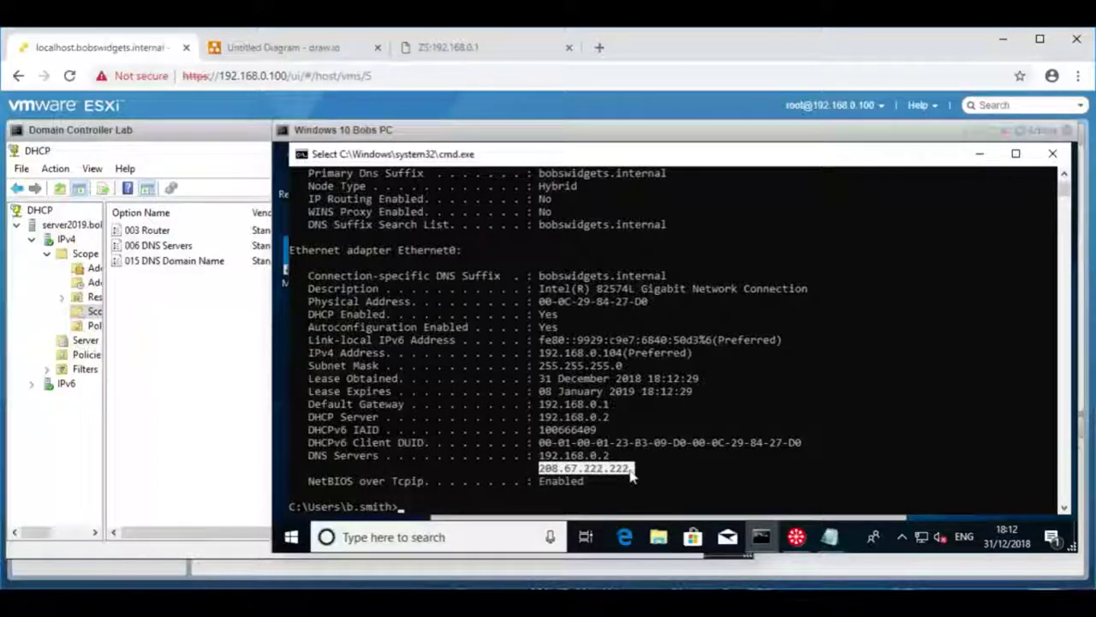
- Look up server2019.bobswidgets.internal with nslookup against 192.168.0.2, then quit nslookup
{"action": "right_click", "coordinate": [690, 430]}
{"action": "type", "text": "nslookup - "}
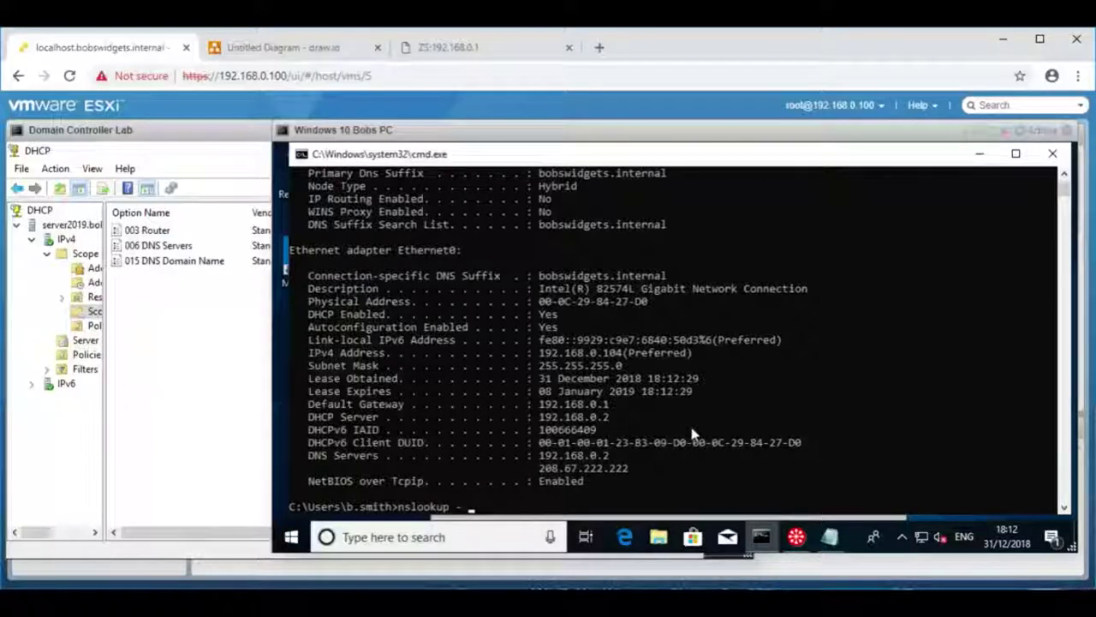
{"action": "type", "text": "192.18.0"}
{"action": "key", "text": "BackSpace"}
{"action": "type", "text": "68.0.2"}
{"action": "key", "text": "Return"}
{"action": "type", "text": "server01"}
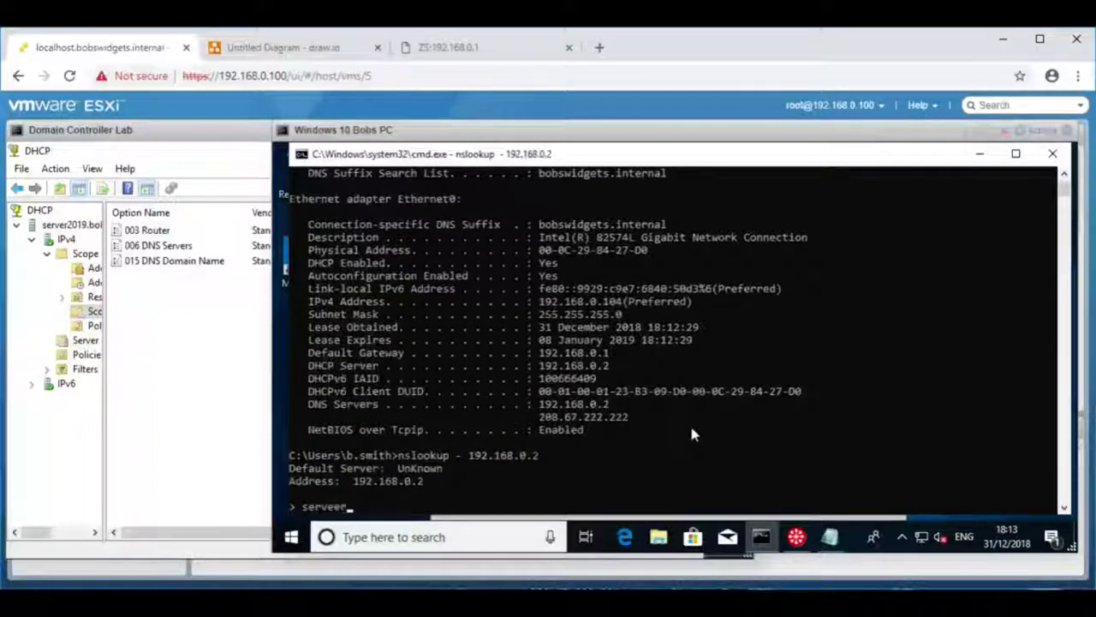
{"action": "type", "text": "019."}
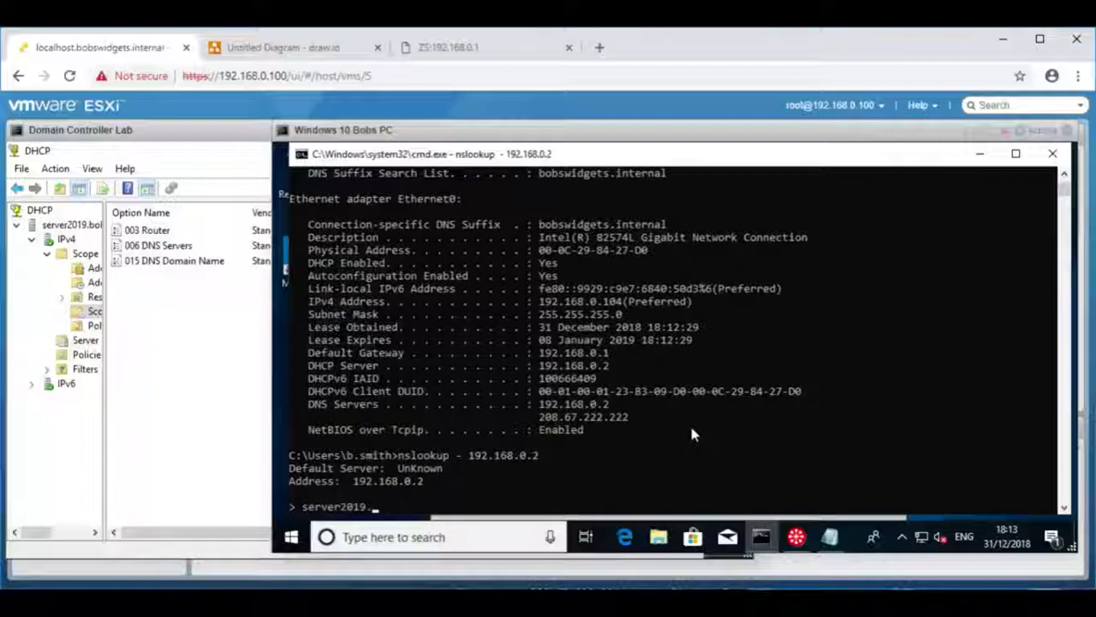
{"action": "type", "text": "bobswidgets.internal"}
{"action": "key", "text": "Return"}
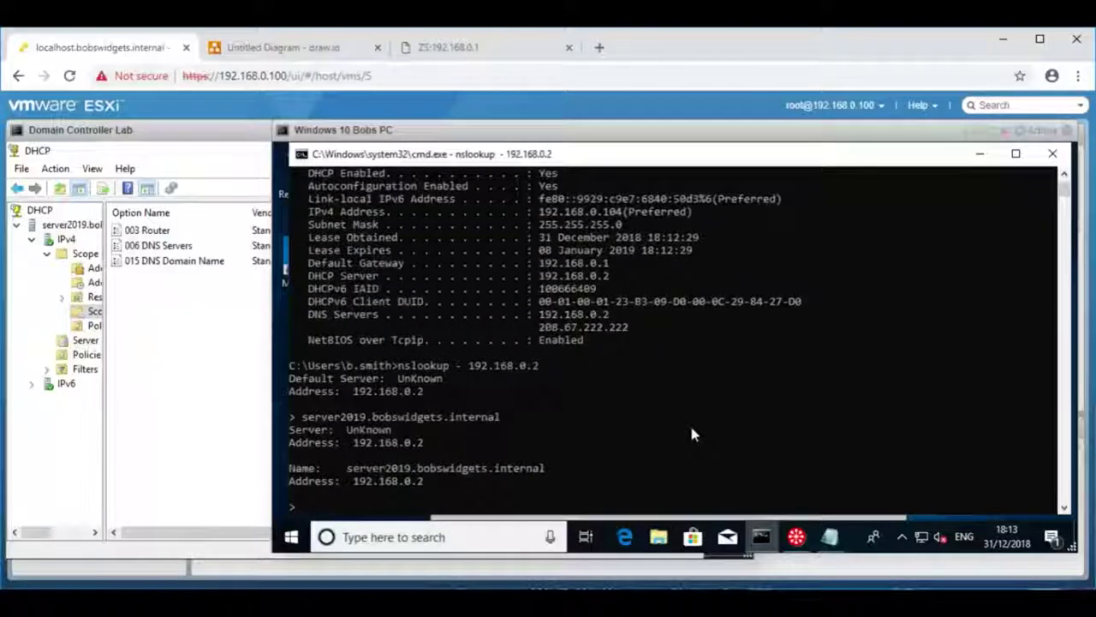
{"action": "left_click", "coordinate": [294, 416]}
{"action": "left_click_drag", "start_coordinate": [359, 457], "coordinate": [612, 497]}
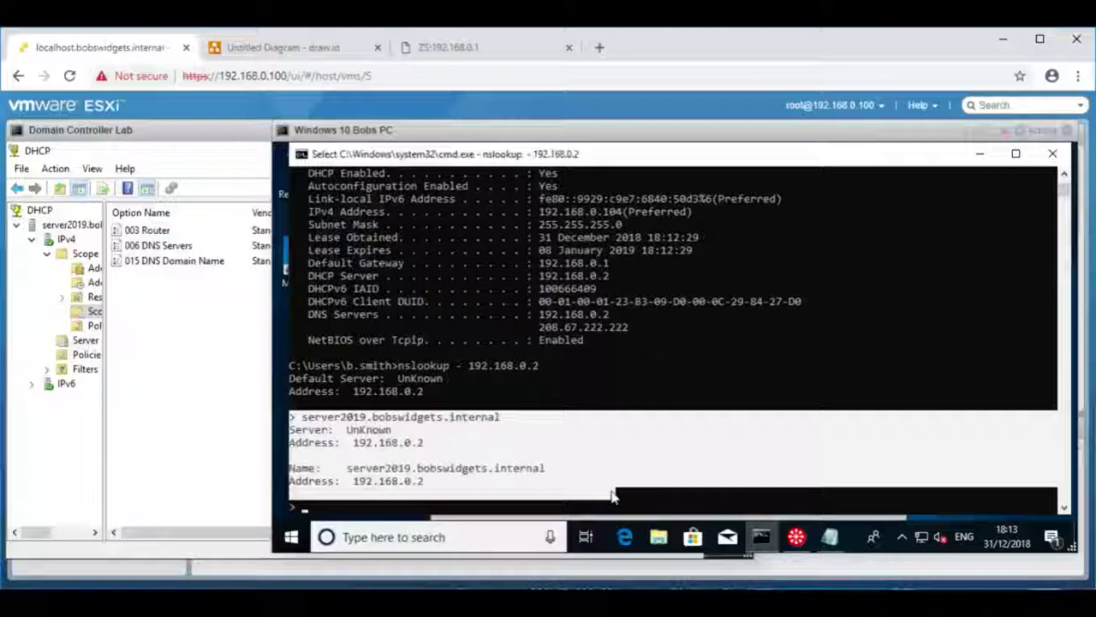
{"action": "type", "text": "quit"}
{"action": "key", "text": "Return"}
- Repeat the server2019 lookup against 208.67.222.222 and select the Non-existent domain result
{"action": "key", "text": "Up"}
{"action": "key", "text": "BackSpace"}
{"action": "key", "text": "BackSpace"}
{"action": "key", "text": "BackSpace"}
{"action": "key", "text": "BackSpace"}
{"action": "key", "text": "BackSpace"}
{"action": "key", "text": "BackSpace"}
{"action": "key", "text": "BackSpace"}
{"action": "key", "text": "BackSpace"}
{"action": "key", "text": "BackSpace"}
{"action": "key", "text": "BackSpace"}
{"action": "key", "text": "BackSpace"}
{"action": "type", "text": "208.67.222.222"}
{"action": "key", "text": "Return"}
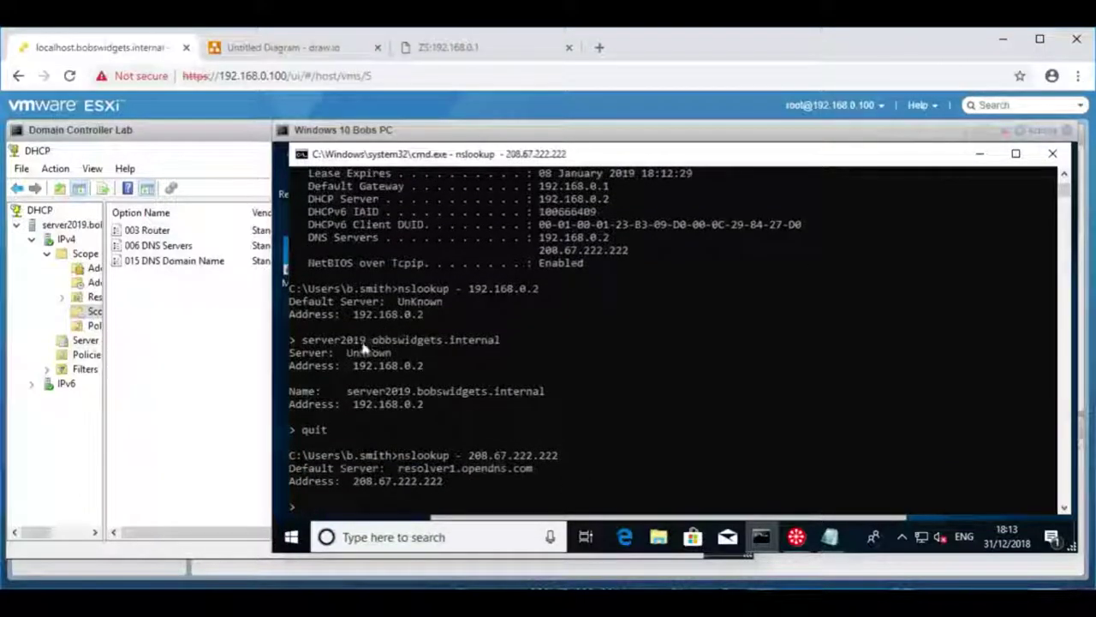
{"action": "left_click_drag", "start_coordinate": [302, 340], "coordinate": [500, 342]}
{"action": "key", "text": "super+c"}
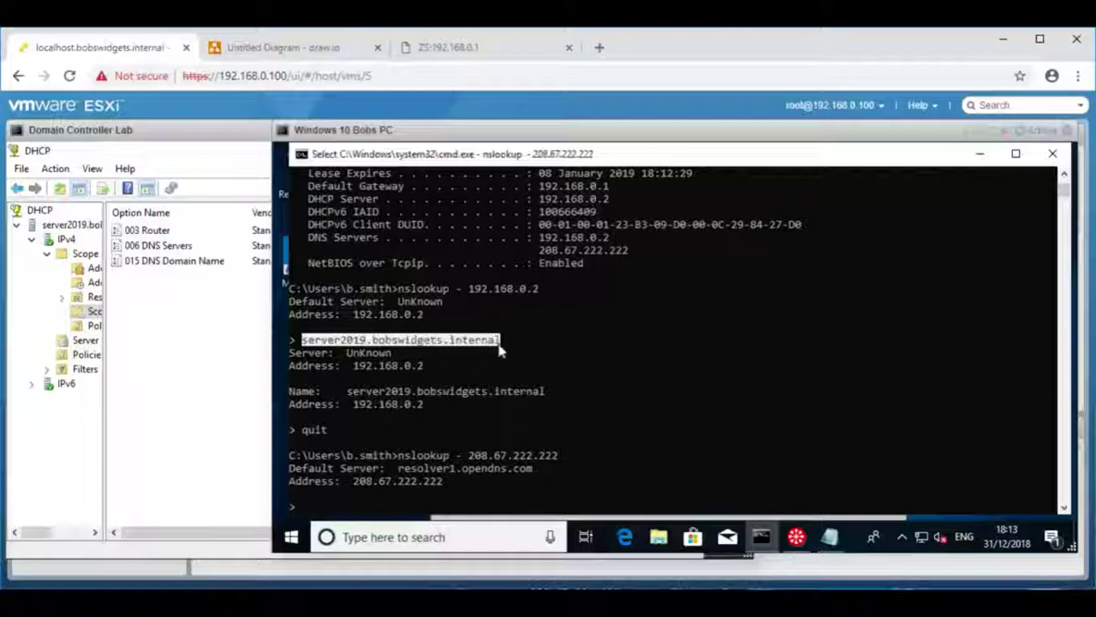
{"action": "right_click", "coordinate": [553, 350]}
{"action": "right_click", "coordinate": [552, 349]}
{"action": "key", "text": "Return"}
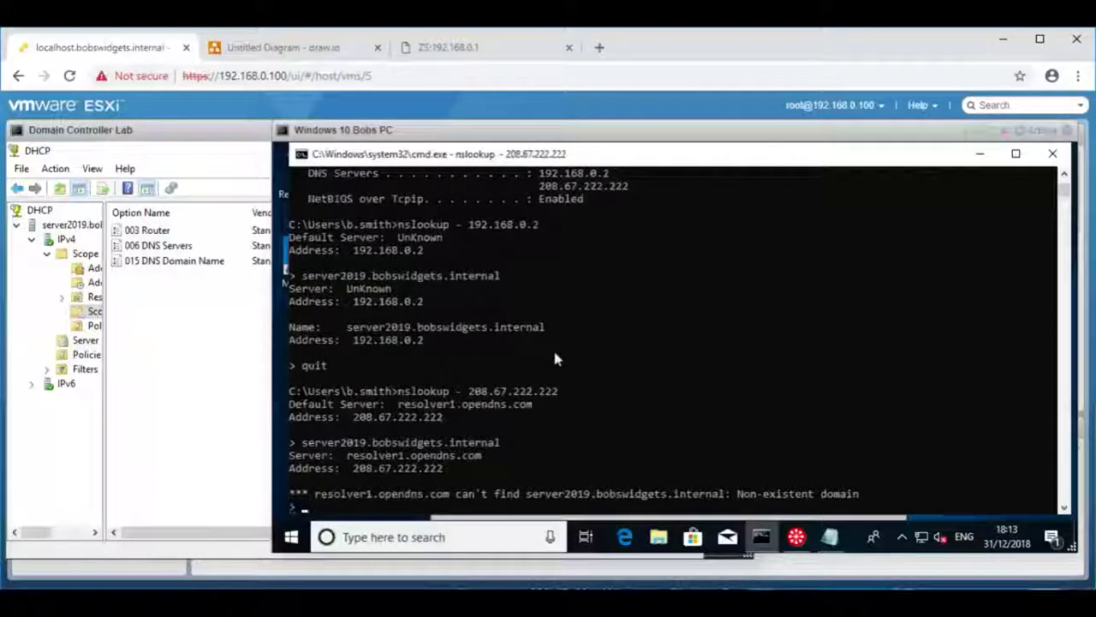
{"action": "left_click", "coordinate": [294, 442]}
{"action": "left_click_drag", "start_coordinate": [421, 480], "coordinate": [893, 500]}
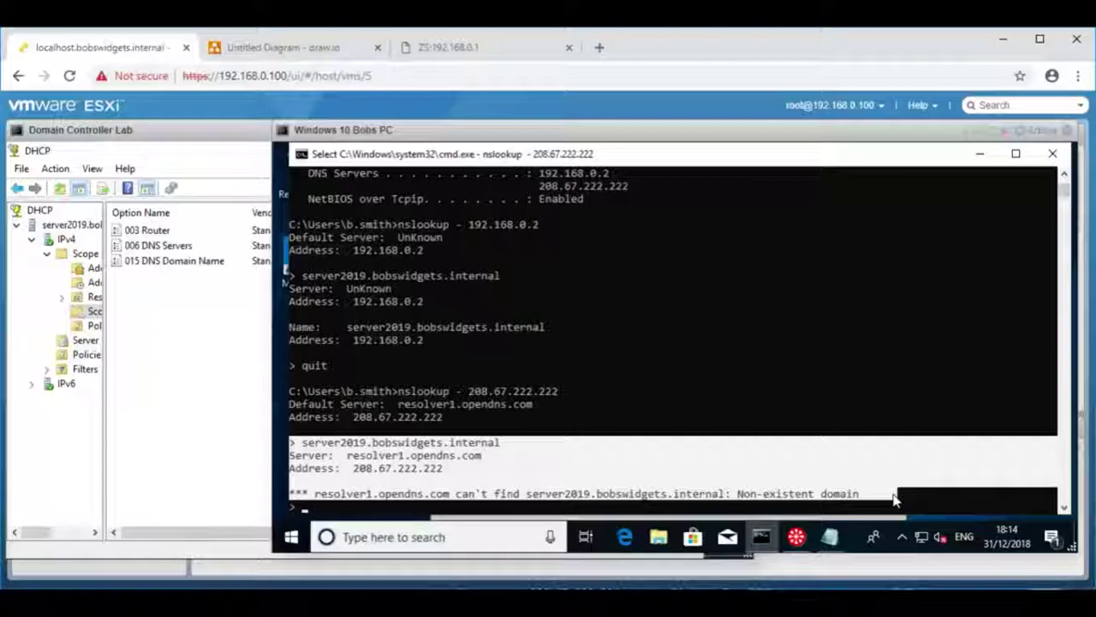
- Exit nslookup, rerun ipconfig /all, and select both DNS server lines
{"action": "type", "text": "exit"}
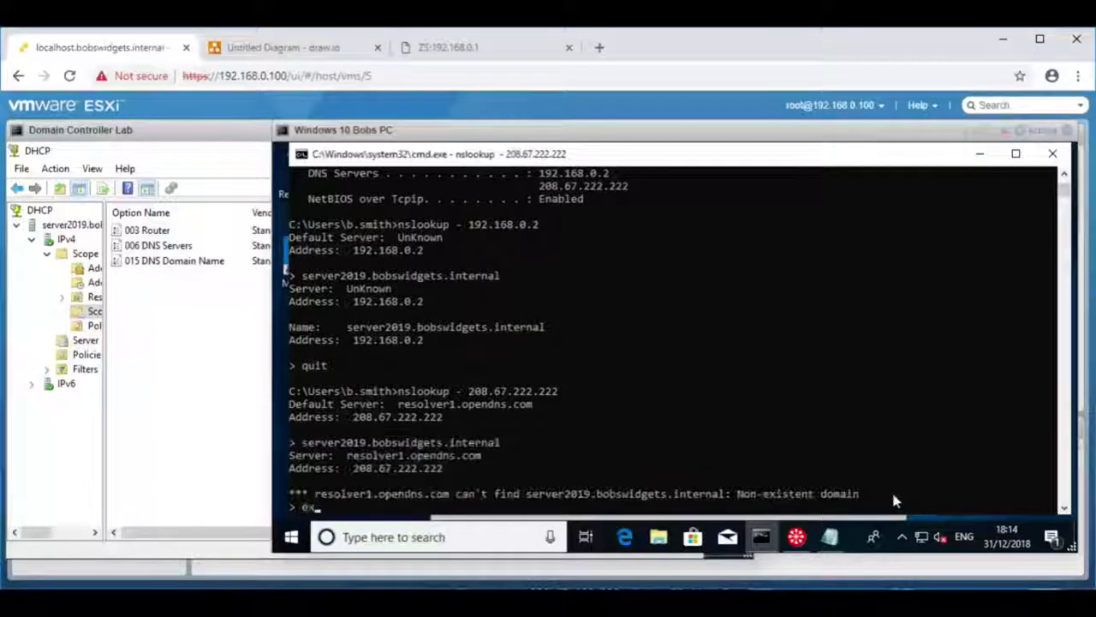
{"action": "key", "text": "Return"}
{"action": "key", "text": "Up"}
{"action": "key", "text": "Up"}
{"action": "key", "text": "Up"}
{"action": "key", "text": "Return"}
{"action": "left_click", "coordinate": [318, 460]}
{"action": "left_click_drag", "start_coordinate": [318, 460], "coordinate": [666, 468]}
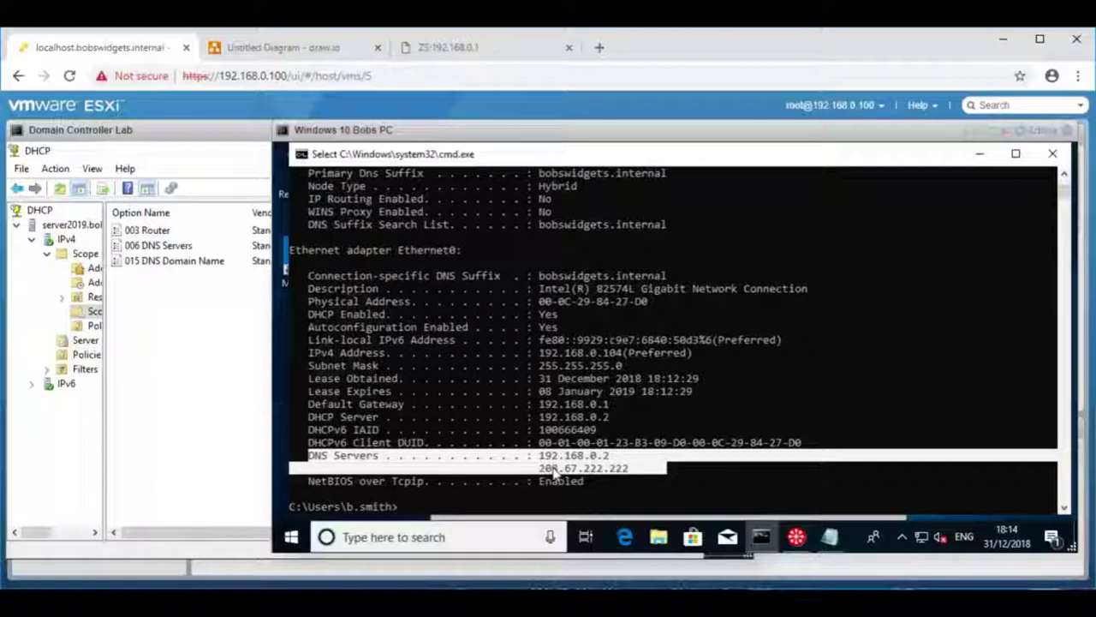
- Review the server's Ethernet0 IPv4 DNS settings, 127.0.0.1 and 208.67.222.222, and cancel unchanged
{"action": "left_click", "coordinate": [227, 141]}
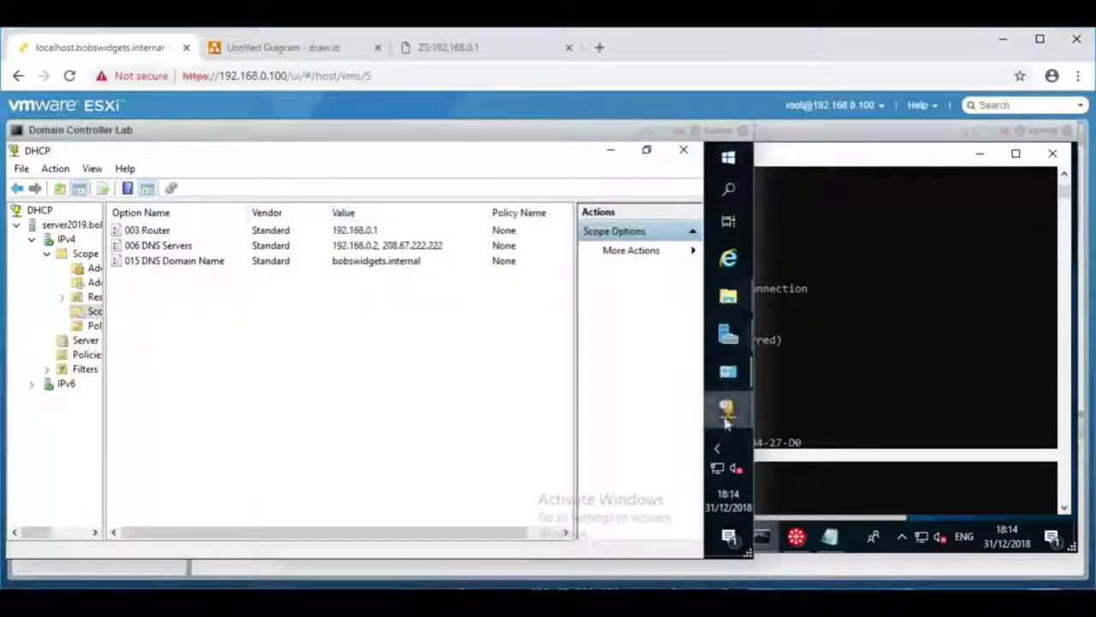
{"action": "right_click", "coordinate": [718, 468]}
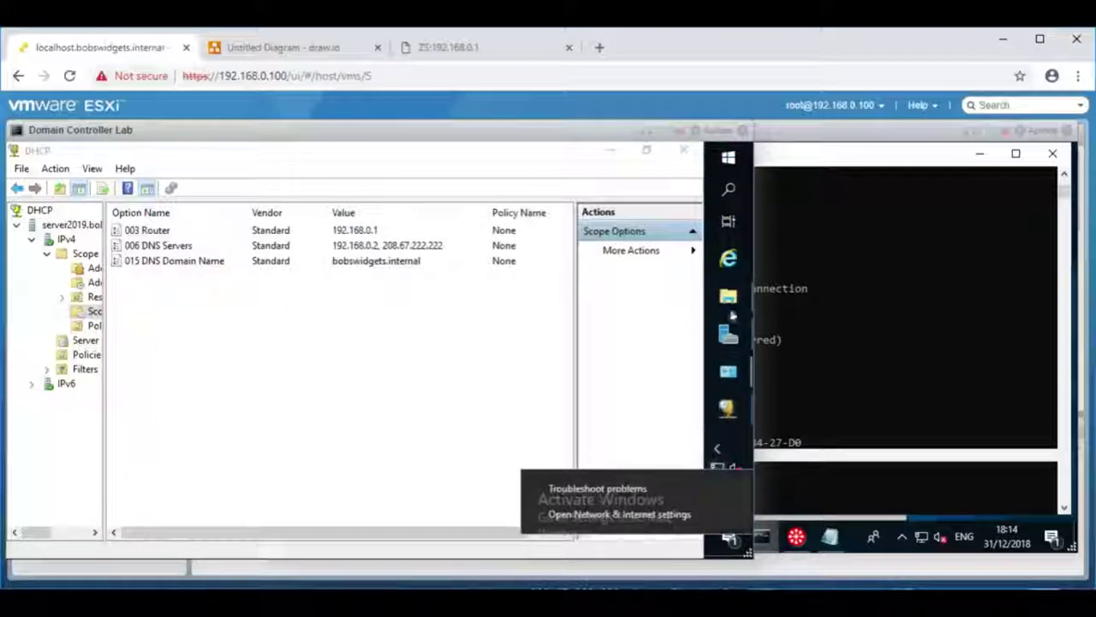
{"action": "left_click", "coordinate": [729, 158]}
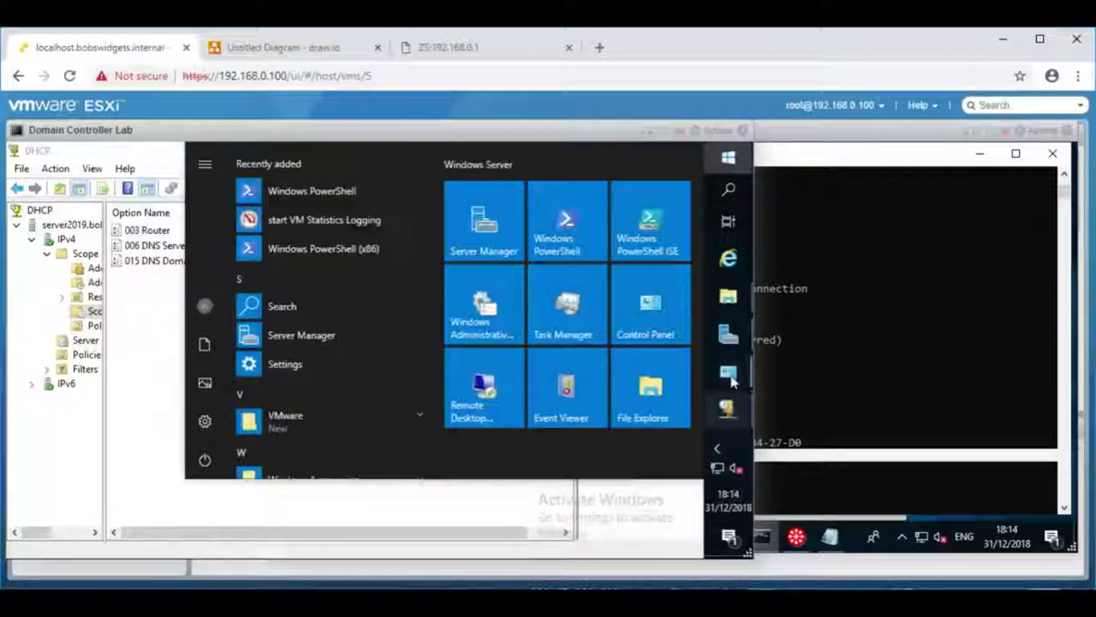
{"action": "mouse_move", "coordinate": [728, 371]}
{"action": "left_click", "coordinate": [617, 310]}
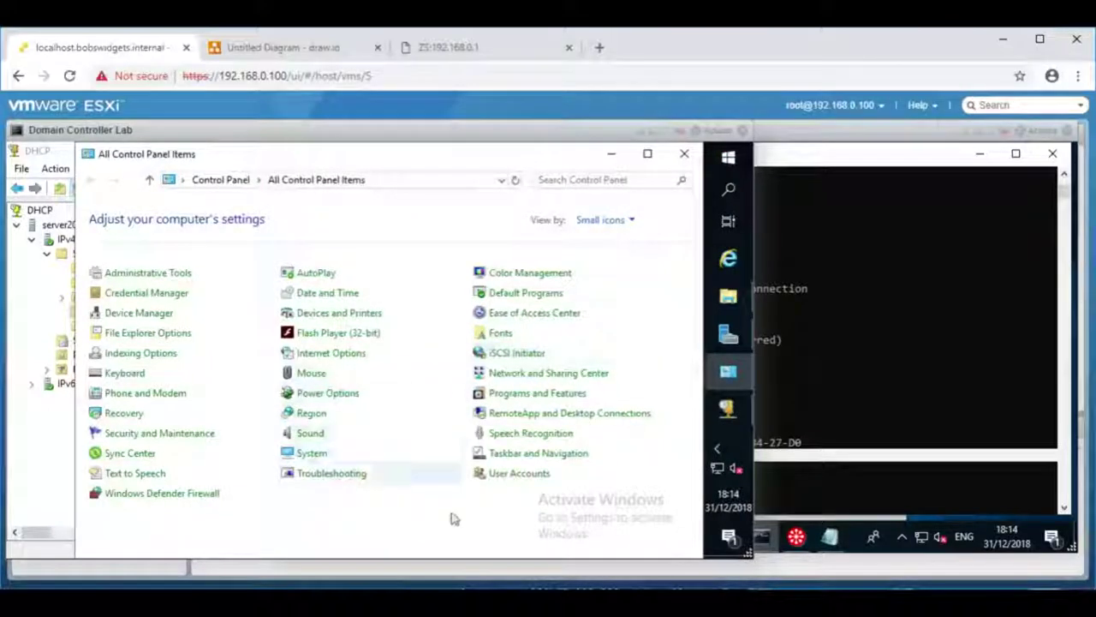
{"action": "key", "text": "n"}
{"action": "key", "text": "Return"}
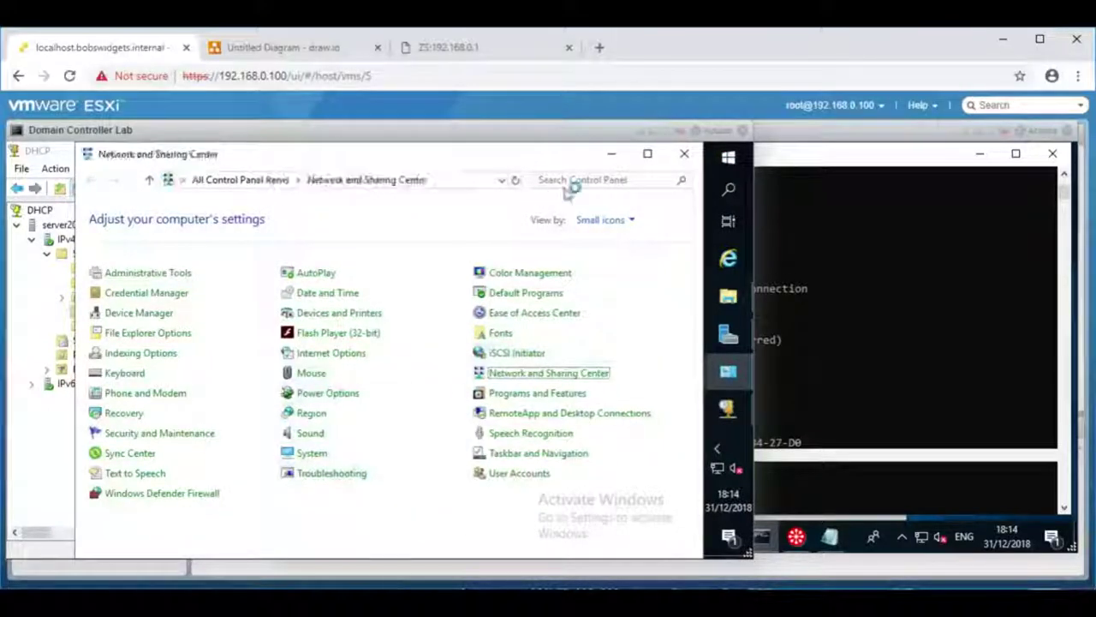
{"action": "left_click", "coordinate": [590, 284]}
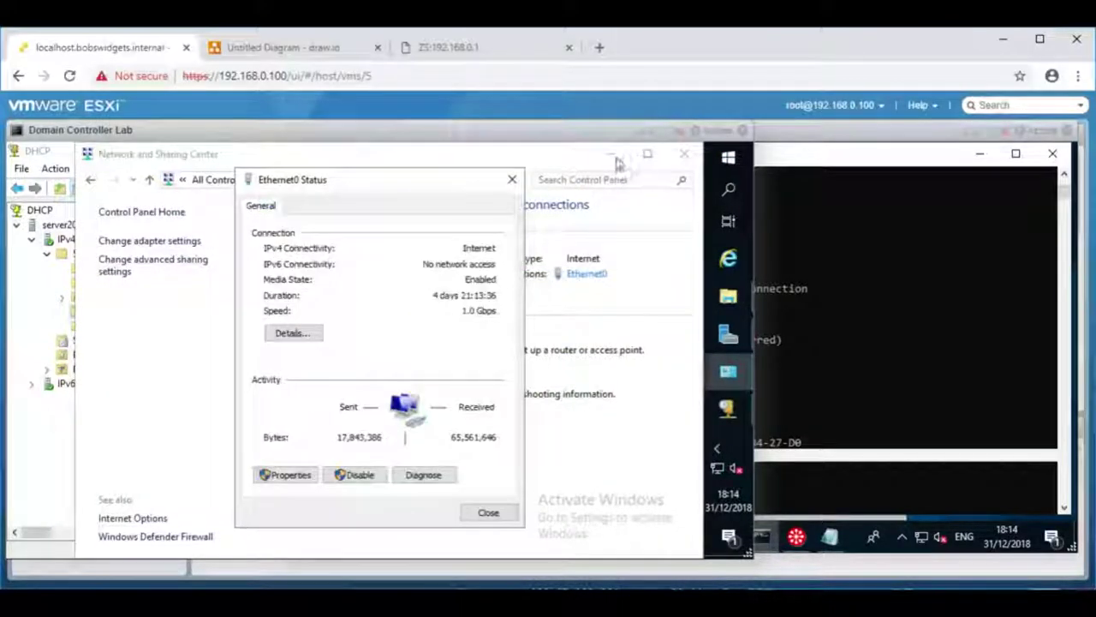
{"action": "left_click", "coordinate": [612, 154]}
{"action": "left_click", "coordinate": [296, 473]}
{"action": "double_click", "coordinate": [411, 358]}
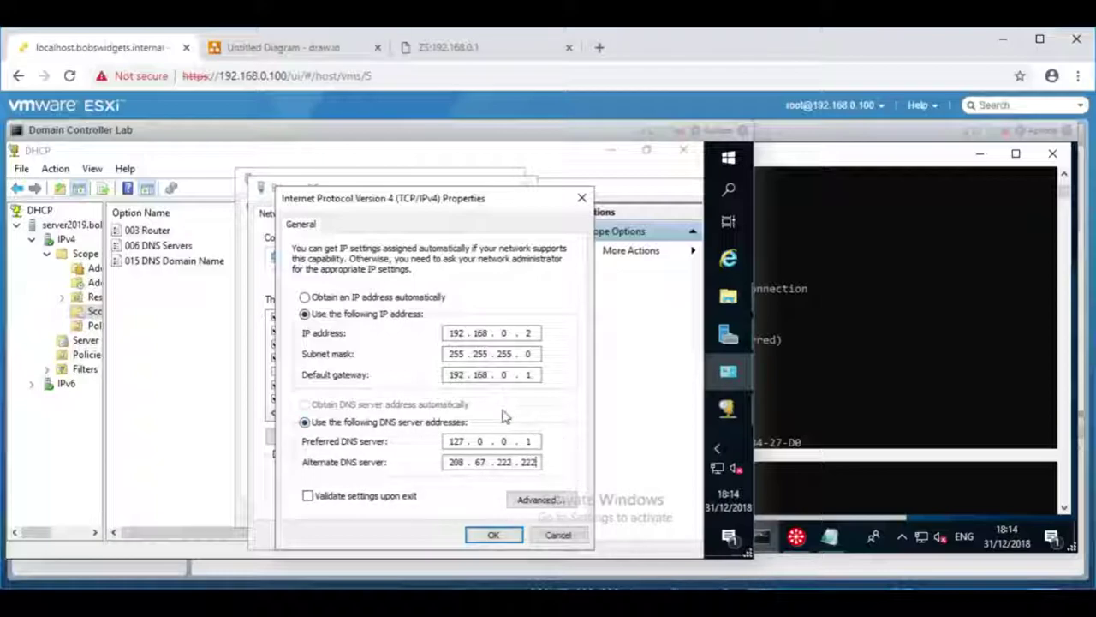
{"action": "left_click", "coordinate": [476, 533]}
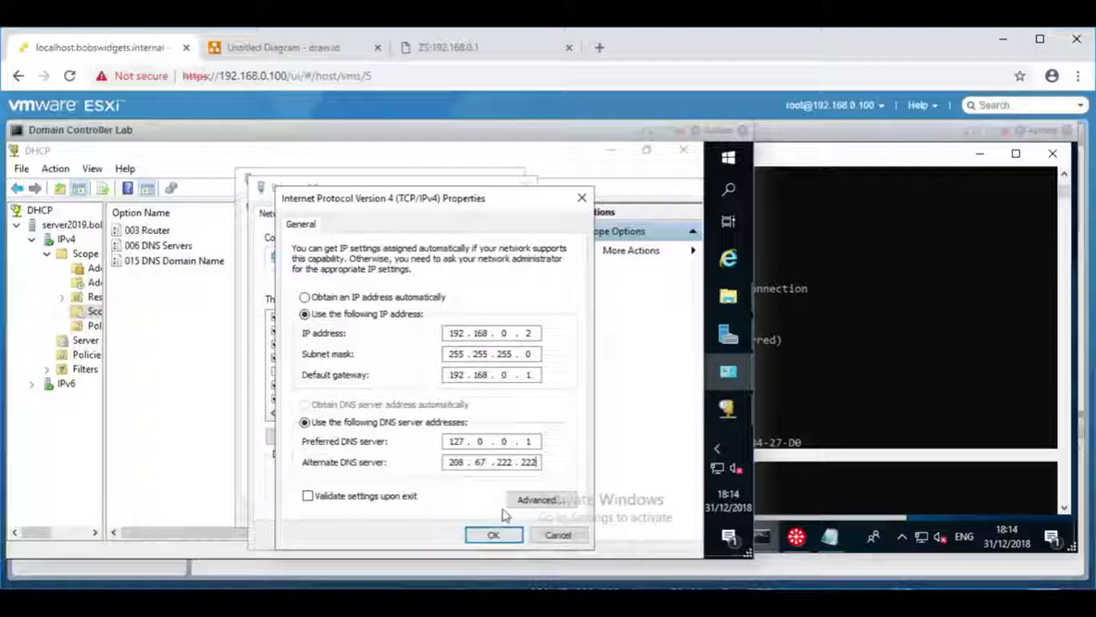
{"action": "left_click", "coordinate": [555, 537]}
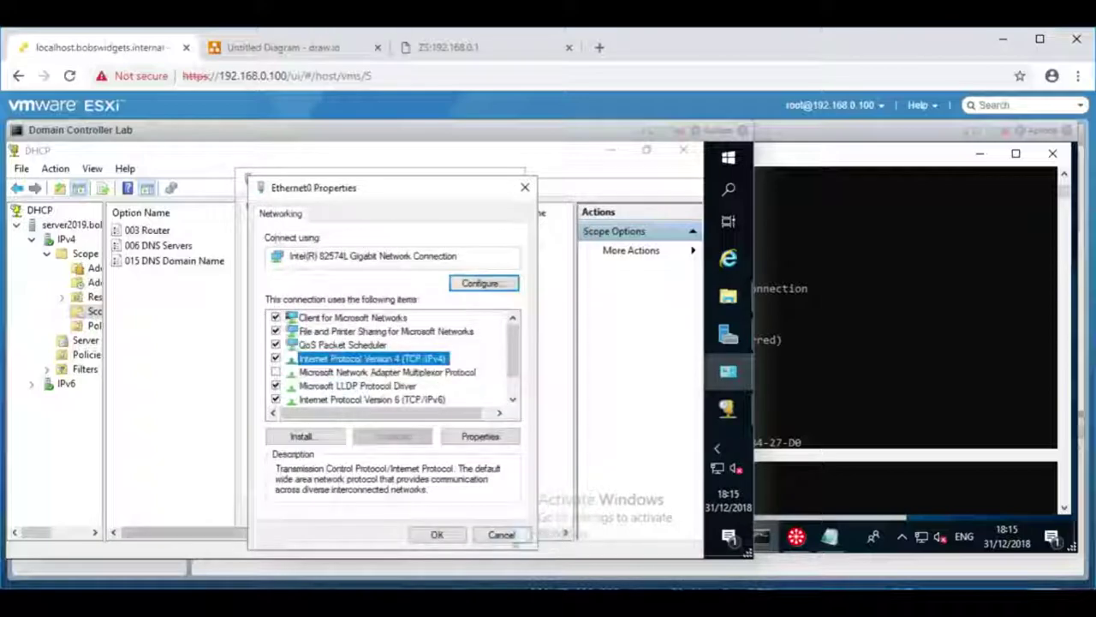
- Remove 208.67.222.222 from the scope's 006 DNS Servers option, leaving only 192.168.0.2
{"action": "left_click", "coordinate": [499, 533]}
{"action": "left_click", "coordinate": [488, 512]}
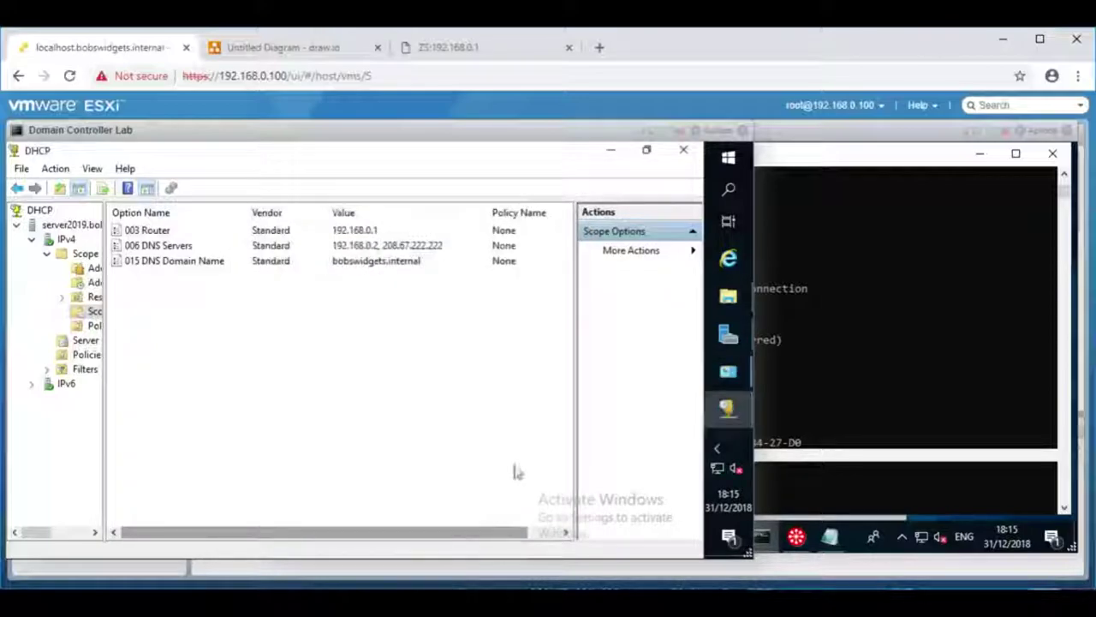
{"action": "double_click", "coordinate": [154, 246]}
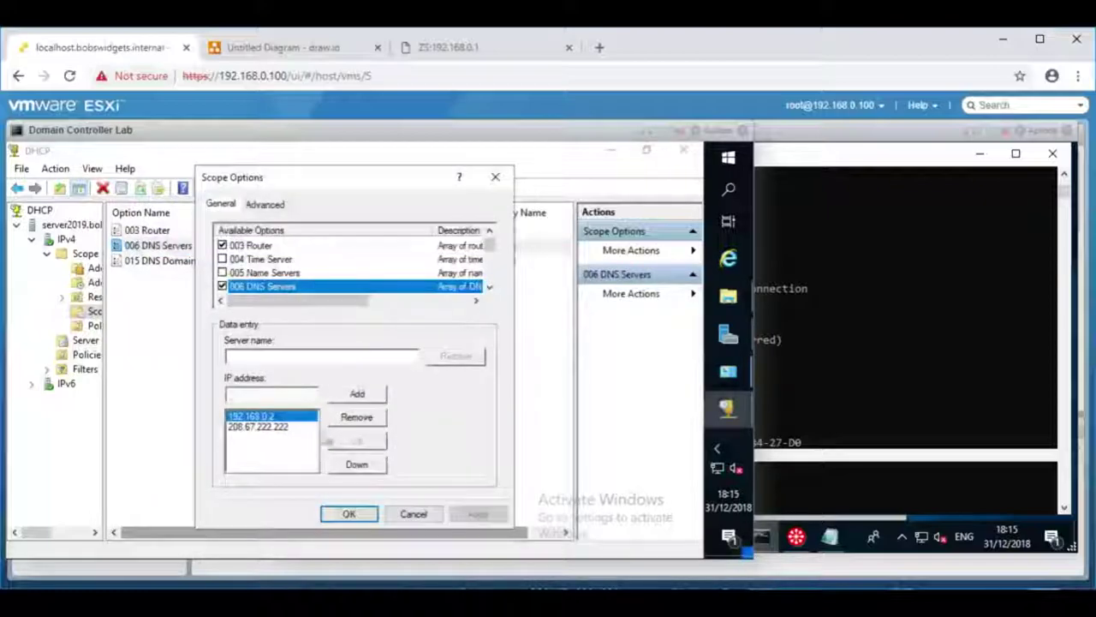
{"action": "left_click", "coordinate": [257, 426]}
{"action": "left_click", "coordinate": [357, 417]}
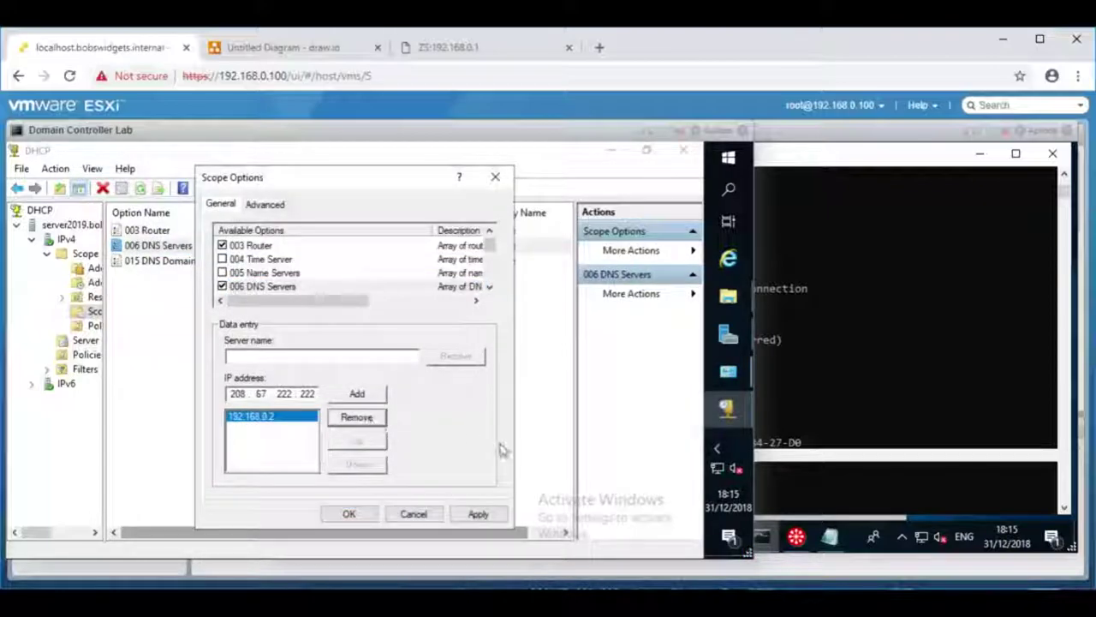
{"action": "left_click", "coordinate": [477, 514]}
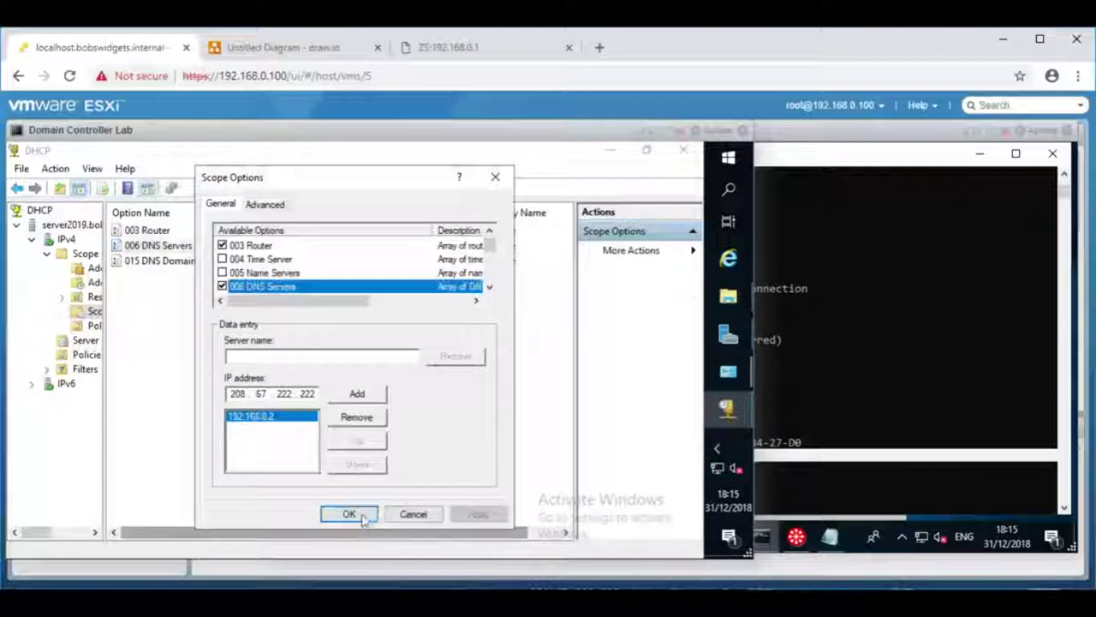
{"action": "left_click", "coordinate": [350, 514]}
- Release and renew the Windows 10 client's DHCP lease with ipconfig
{"action": "left_click", "coordinate": [838, 161]}
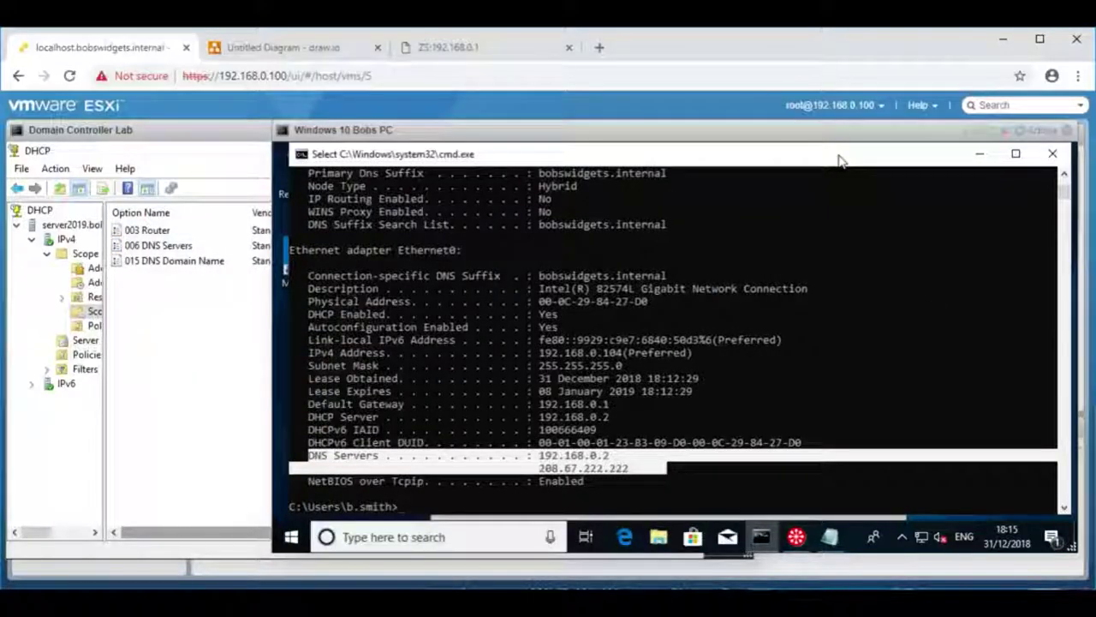
{"action": "key", "text": "Escape"}
{"action": "type", "text": "ipconfig release"}
{"action": "key", "text": "Return"}
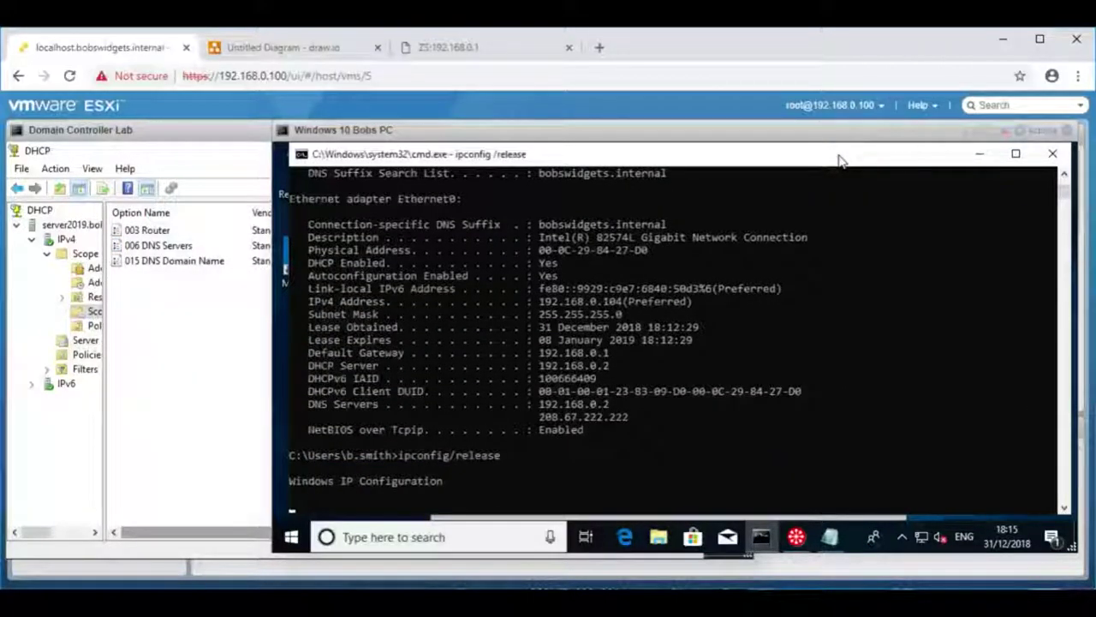
{"action": "type", "text": "ipconfig/renew"}
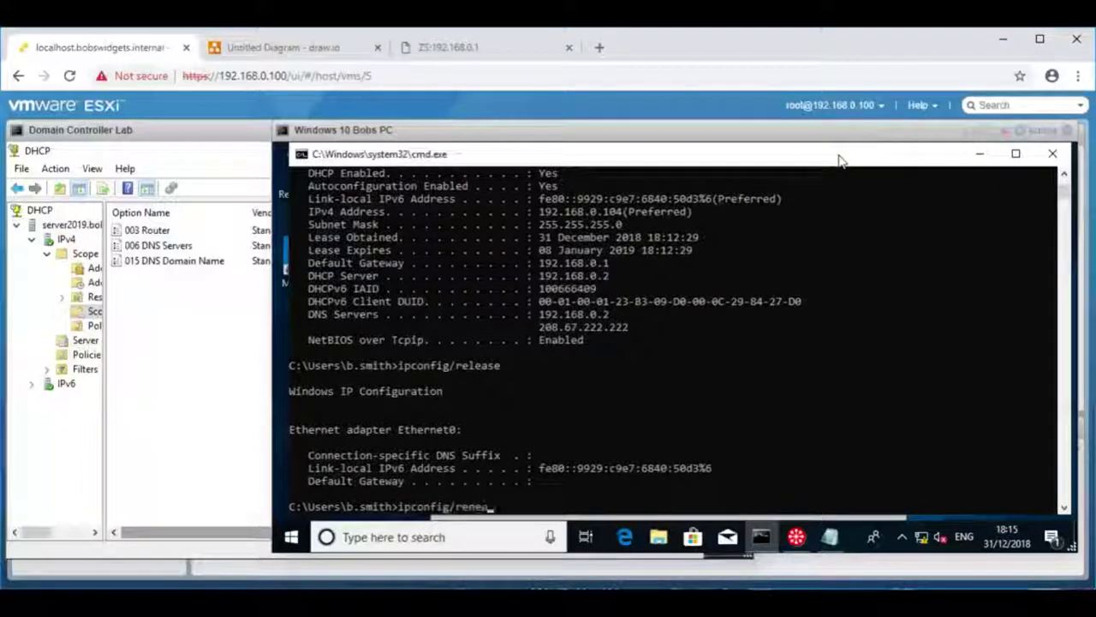
{"action": "key", "text": "Return"}
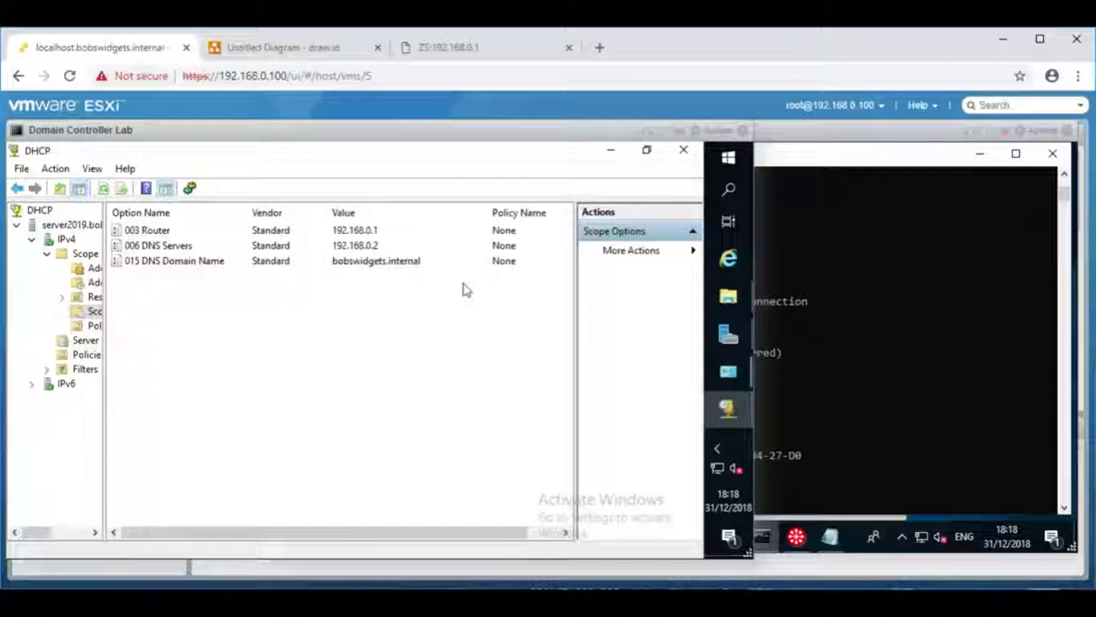
- Review the 4.1 seconds and drop-rate lines in the Notepad results log
{"action": "left_click", "coordinate": [869, 196]}
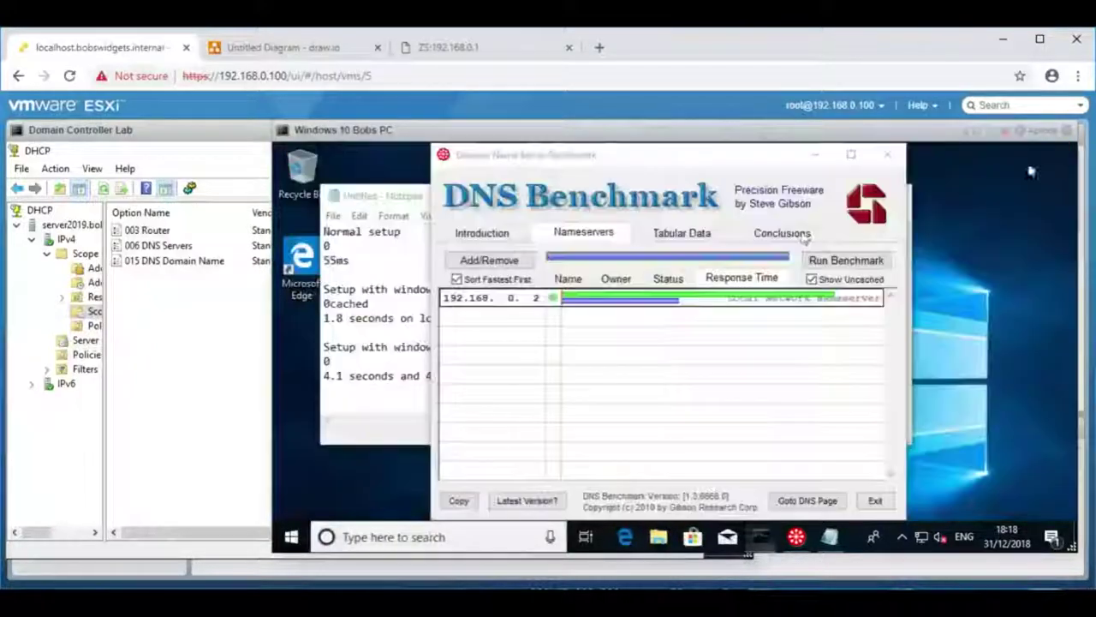
{"action": "left_click", "coordinate": [829, 537]}
{"action": "left_click_drag", "start_coordinate": [331, 375], "coordinate": [475, 375]}
{"action": "left_click", "coordinate": [524, 375]}
{"action": "left_click_drag", "start_coordinate": [595, 208], "coordinate": [556, 222]}
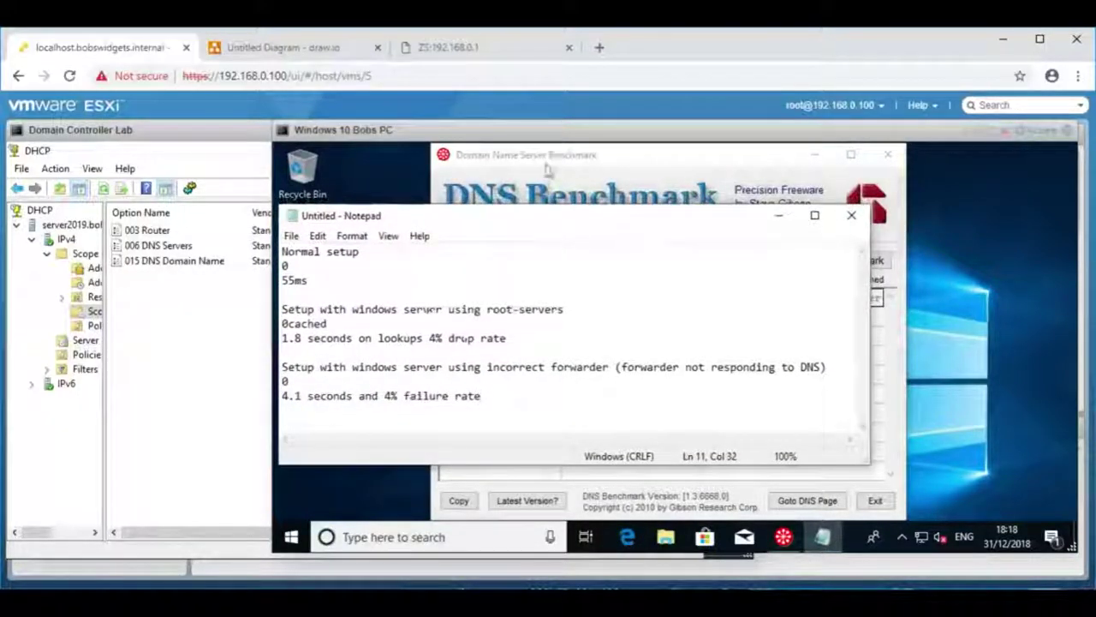
{"action": "double_click", "coordinate": [477, 337]}
{"action": "left_click_drag", "start_coordinate": [507, 337], "coordinate": [399, 337]}
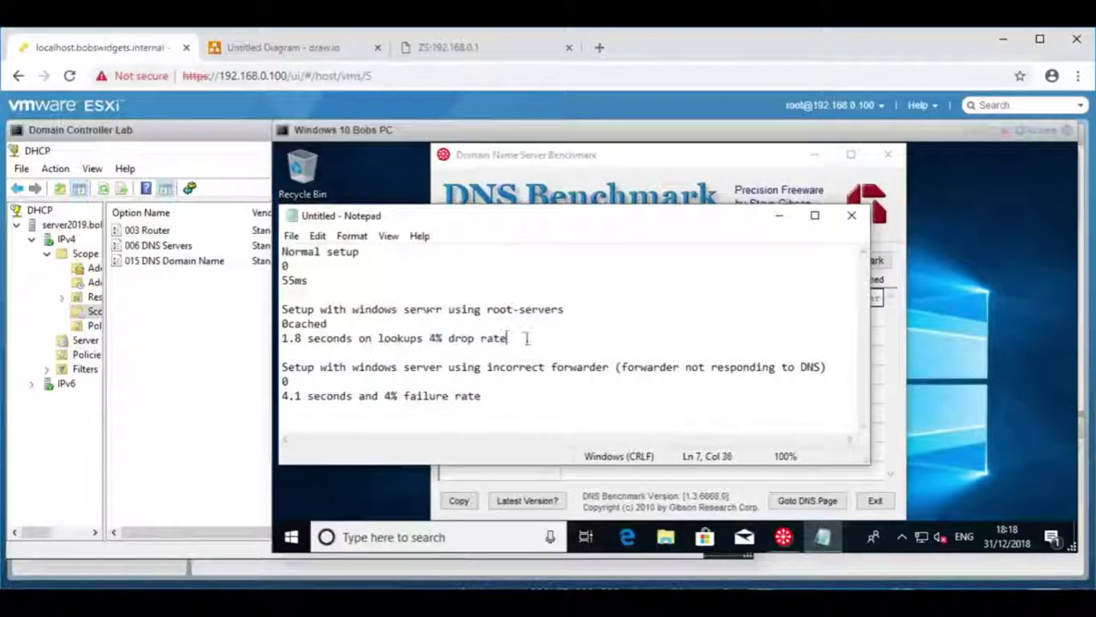
- Arrange DNS Benchmark beside Notepad, then return to the domain controller's DHCP console
{"action": "left_click_drag", "start_coordinate": [548, 155], "coordinate": [674, 155]}
{"action": "left_click", "coordinate": [351, 214]}
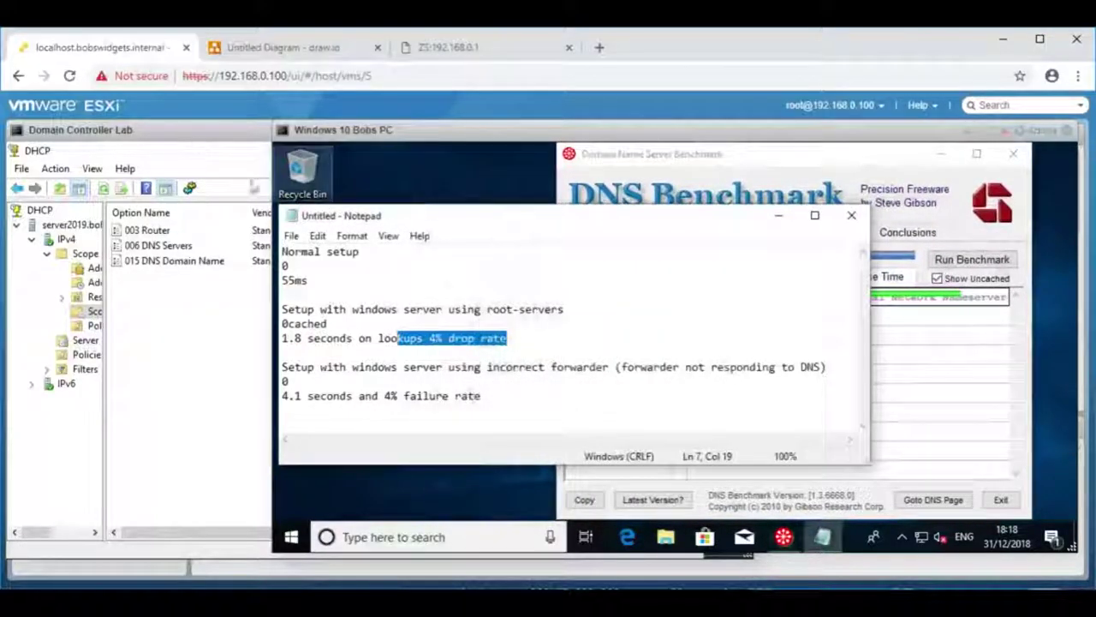
{"action": "left_click", "coordinate": [709, 169]}
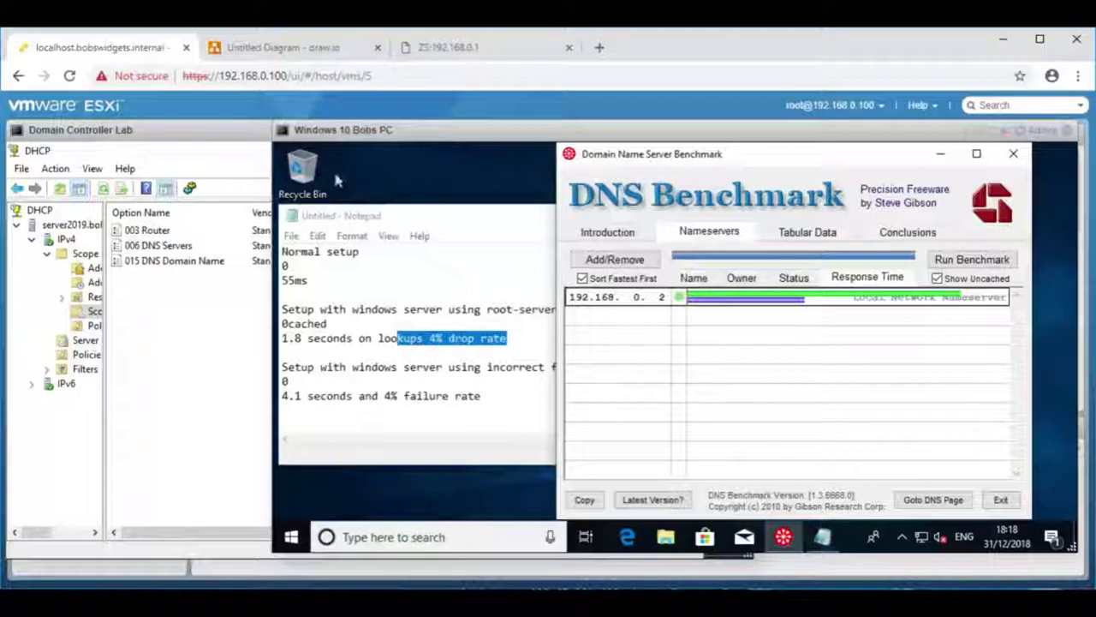
{"action": "left_click", "coordinate": [184, 140]}
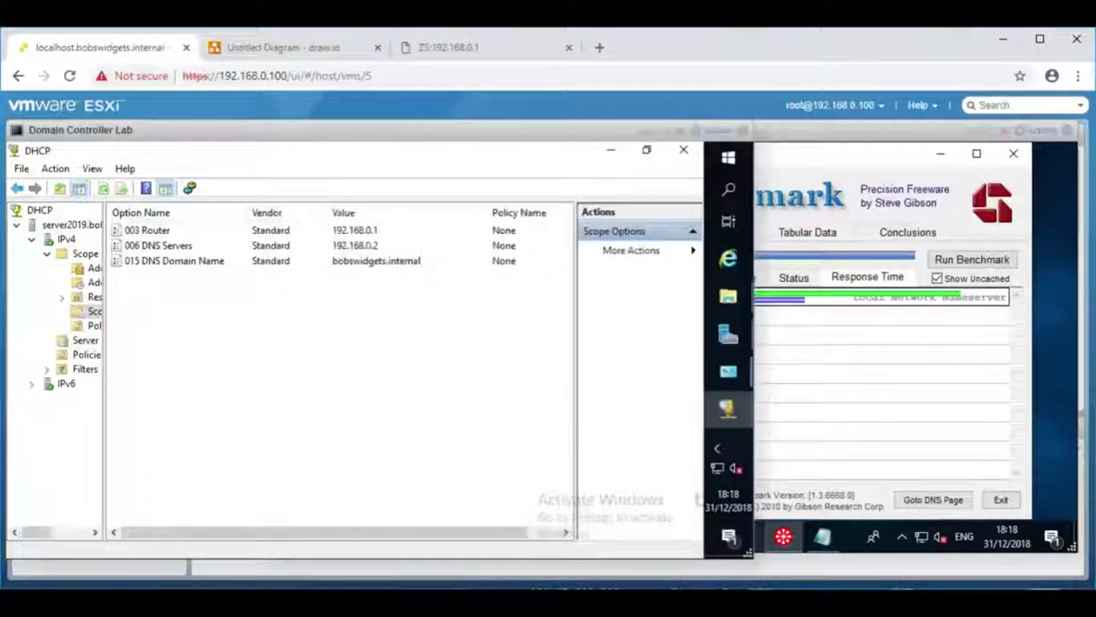
- Reopen the server's Ethernet0 IPv4 settings, then cancel out of all adapter dialogs
{"action": "mouse_move", "coordinate": [732, 341]}
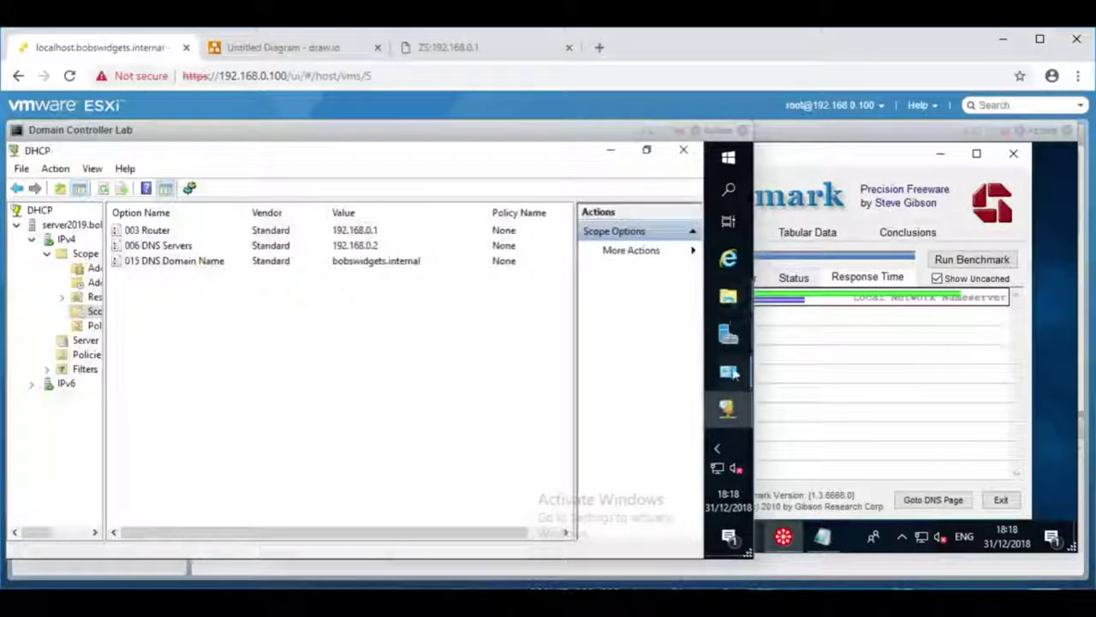
{"action": "mouse_move", "coordinate": [729, 370]}
{"action": "left_click", "coordinate": [604, 319]}
{"action": "left_click", "coordinate": [586, 273]}
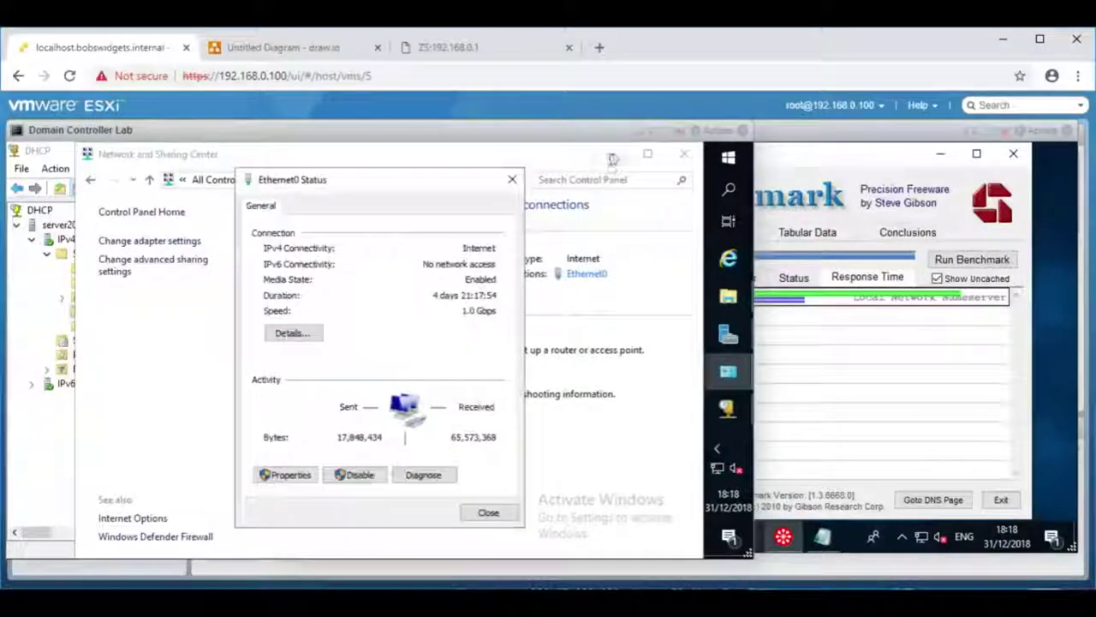
{"action": "left_click", "coordinate": [613, 160]}
{"action": "left_click", "coordinate": [285, 474]}
{"action": "double_click", "coordinate": [373, 359]}
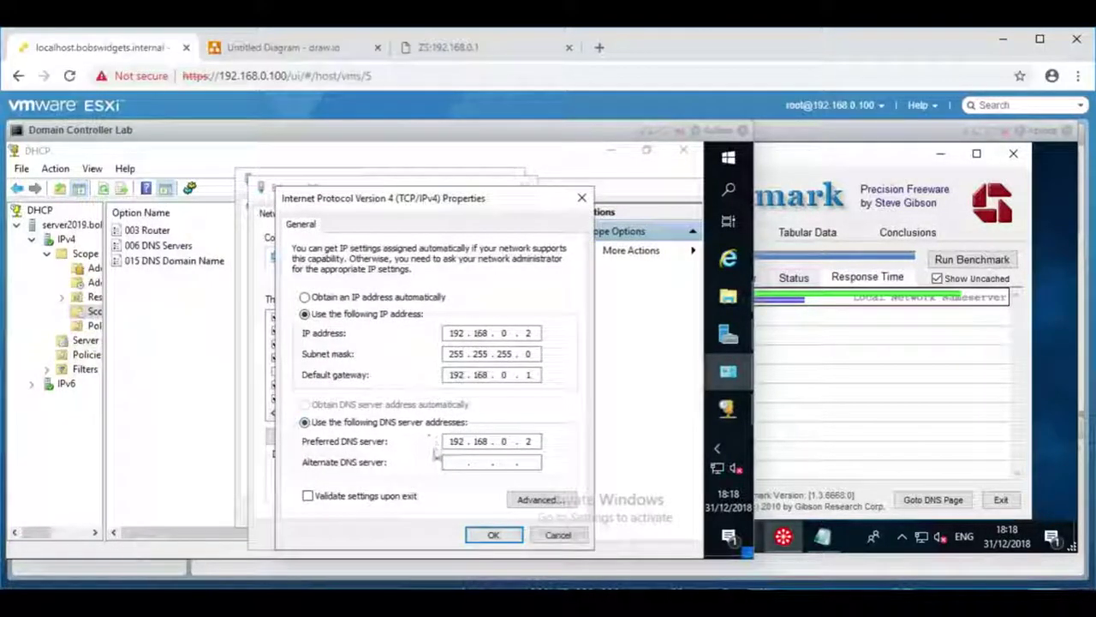
{"action": "left_click", "coordinate": [557, 535]}
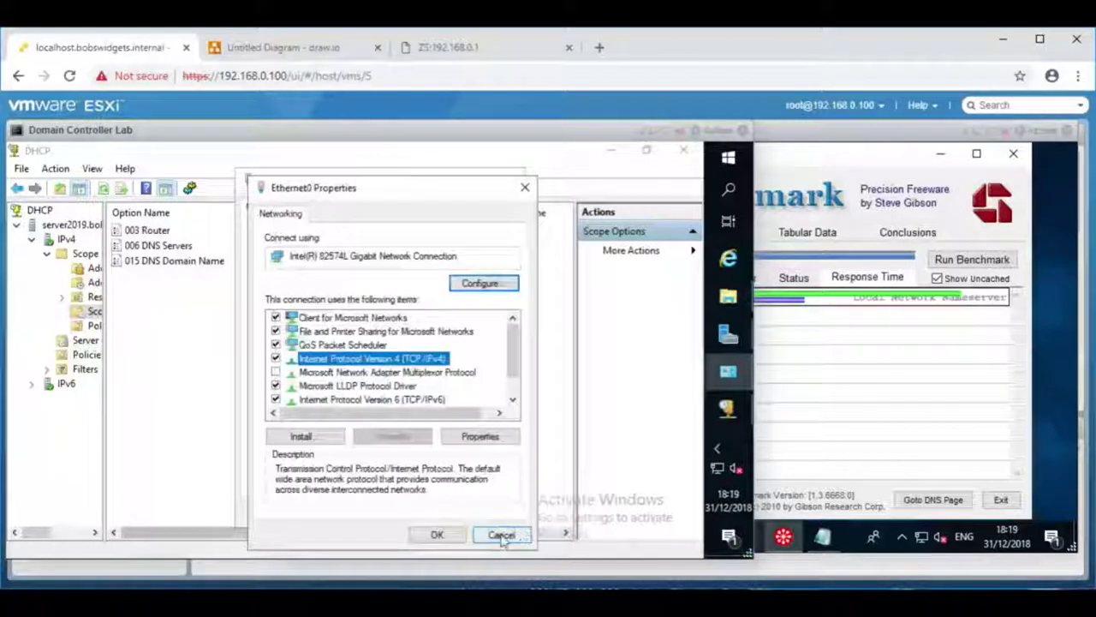
{"action": "left_click", "coordinate": [502, 534]}
{"action": "left_click", "coordinate": [487, 511]}
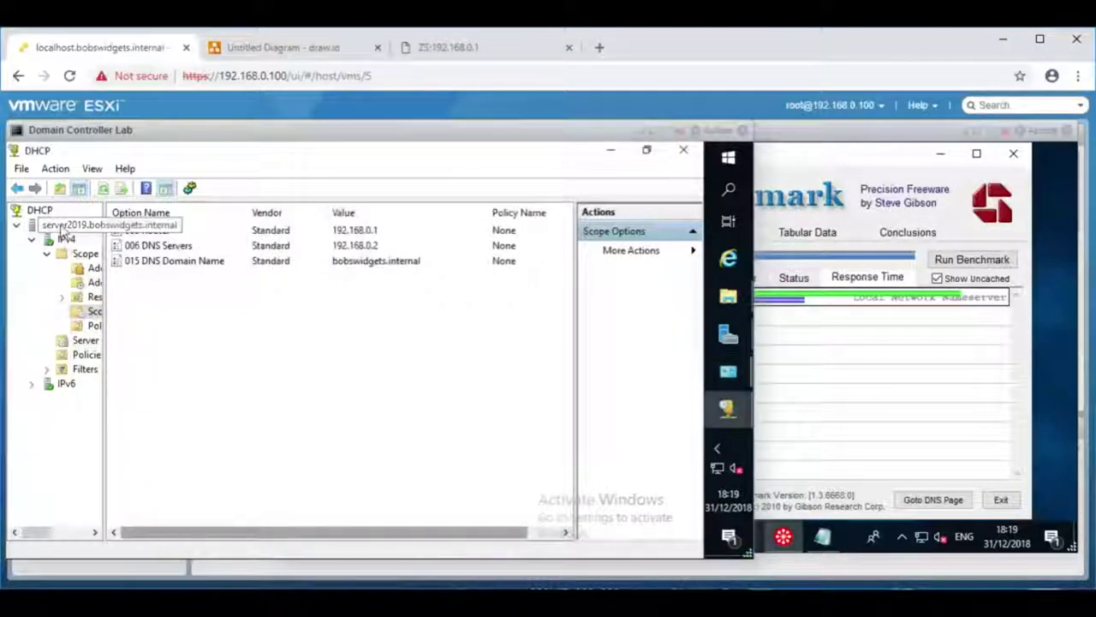
- Open and close the DHCP server Properties, then close the DHCP console
{"action": "right_click", "coordinate": [61, 227]}
{"action": "left_click", "coordinate": [130, 423]}
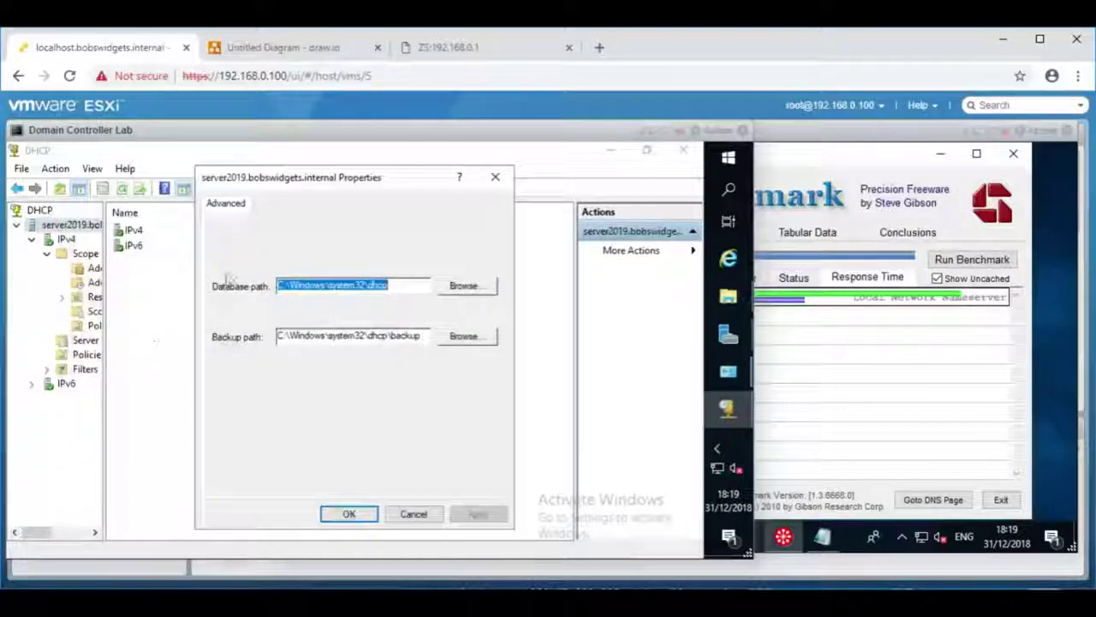
{"action": "left_click", "coordinate": [495, 177]}
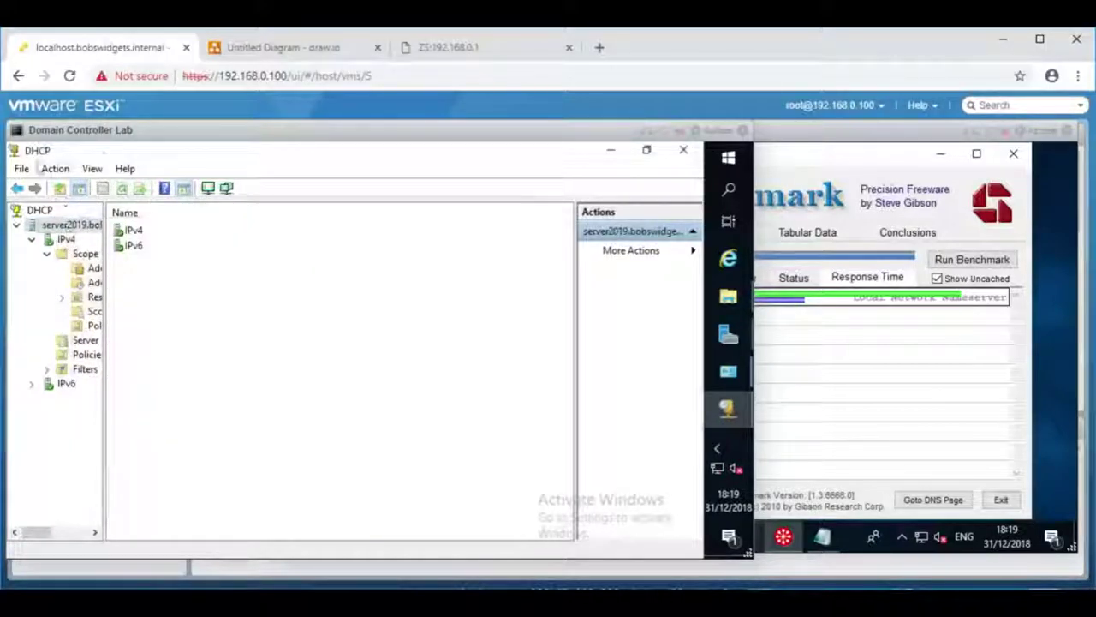
{"action": "left_click", "coordinate": [684, 150]}
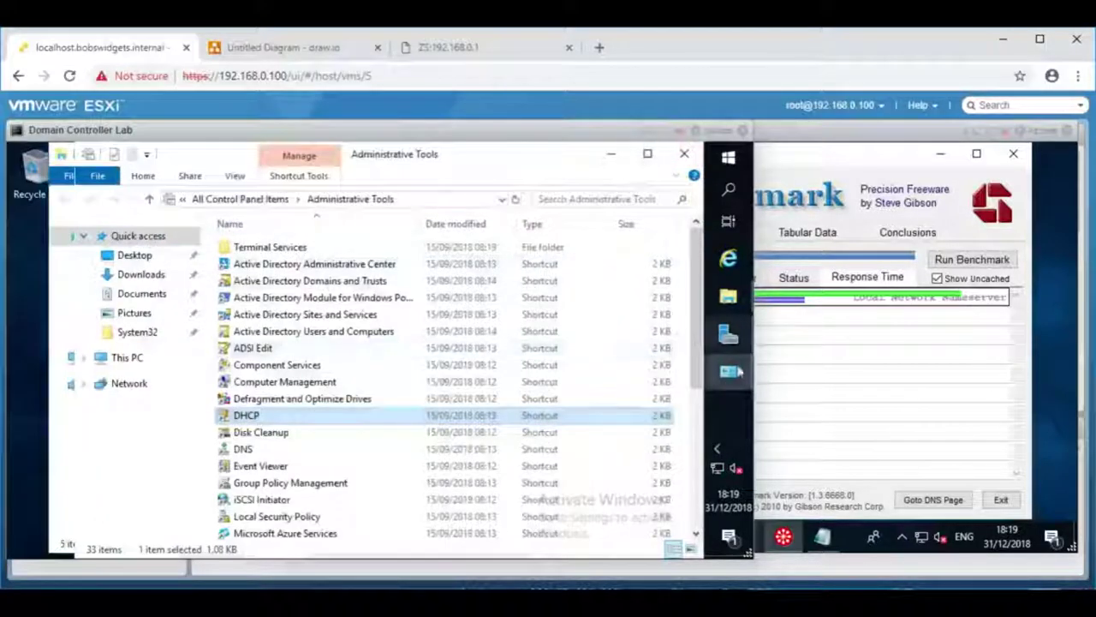
- In DNS Manager, check SERVER2019's Forwarders tab showing only 192.168.0.1, then close Properties
{"action": "double_click", "coordinate": [247, 450]}
{"action": "right_click", "coordinate": [60, 226]}
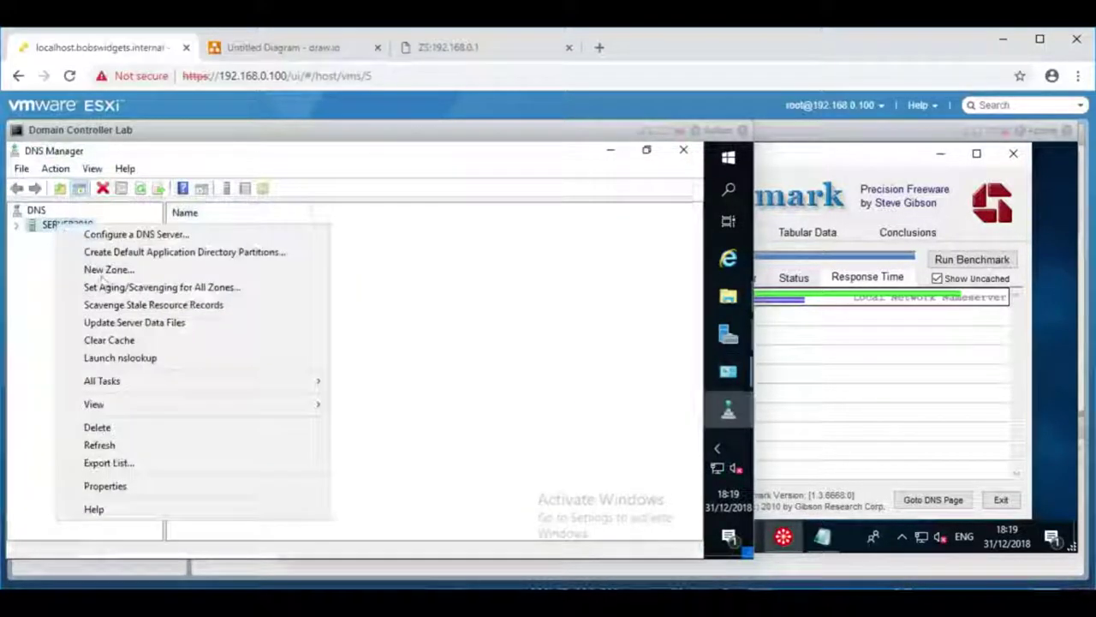
{"action": "left_click", "coordinate": [128, 487]}
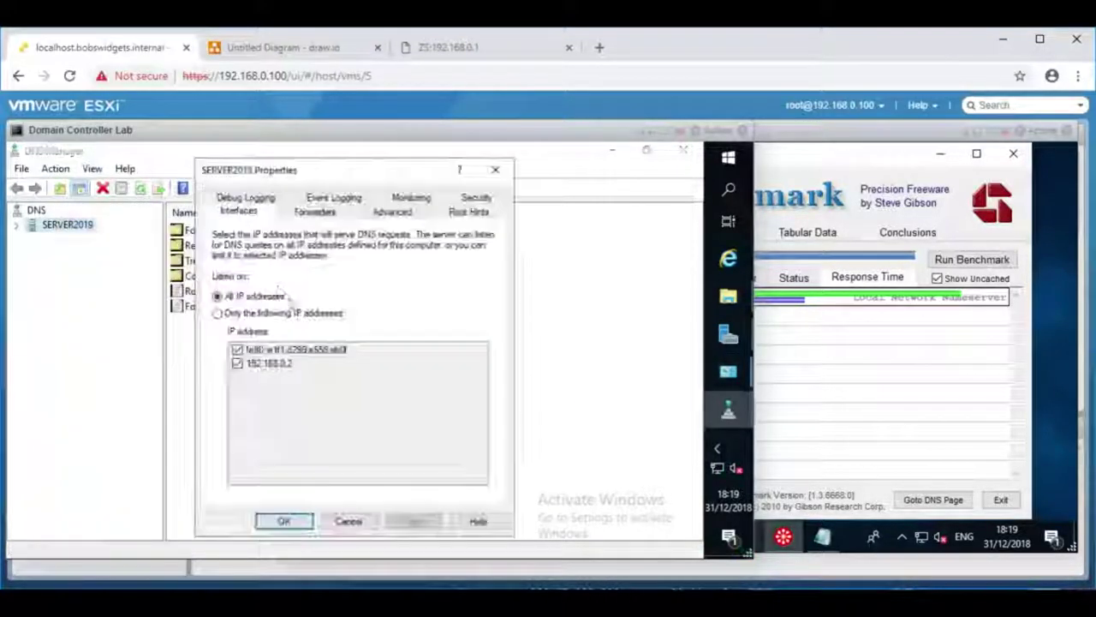
{"action": "left_click", "coordinate": [314, 211]}
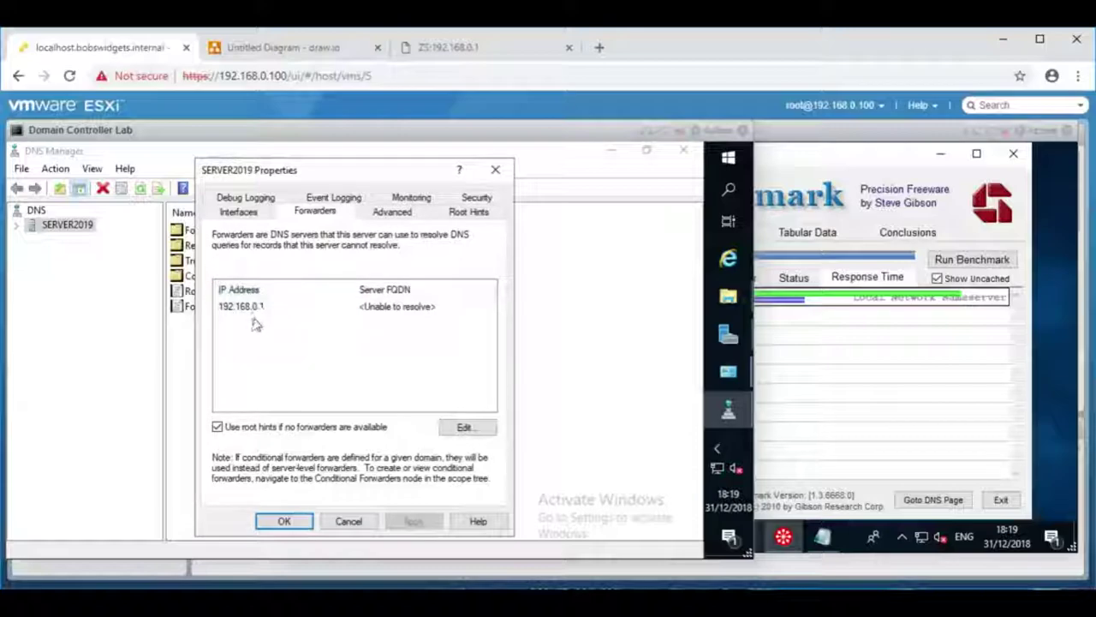
{"action": "left_click", "coordinate": [228, 309]}
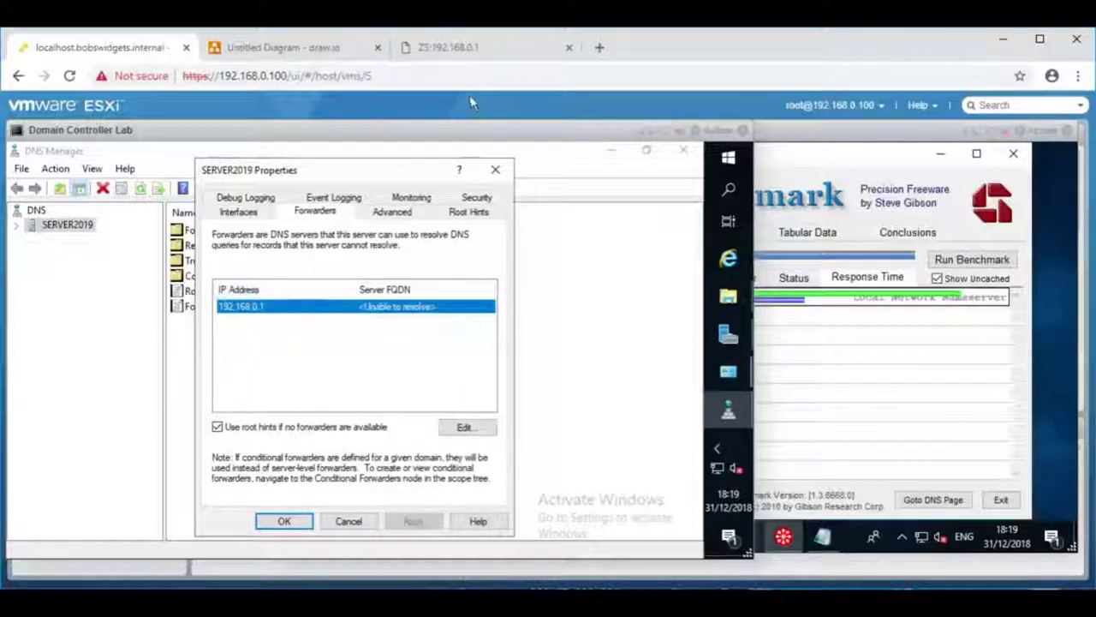
{"action": "left_click", "coordinate": [495, 170]}
- View ZeroShell's DNS forwarders, ANY to 208.67.222.222 and 208.67.220.220, then return to ESXi
{"action": "left_click", "coordinate": [457, 56]}
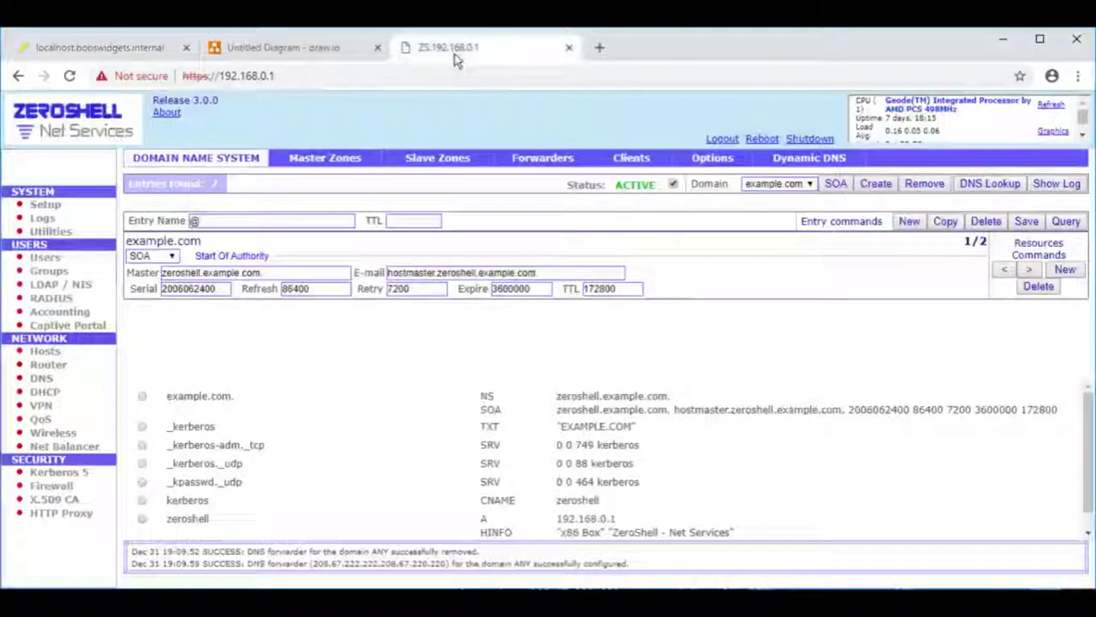
{"action": "left_click", "coordinate": [543, 157]}
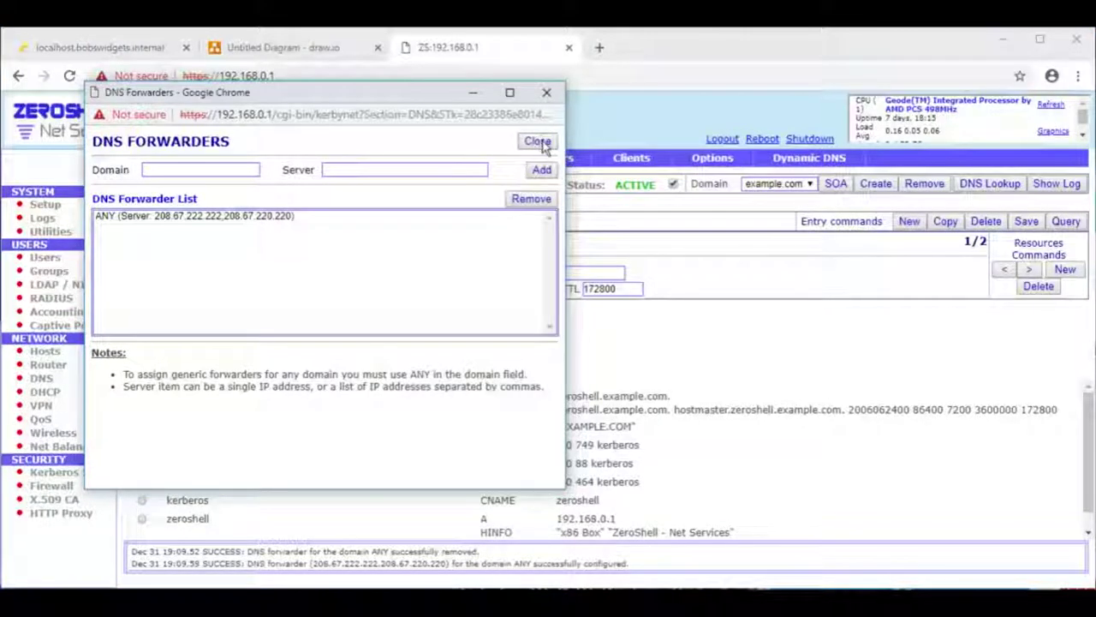
{"action": "left_click", "coordinate": [539, 142]}
{"action": "left_click", "coordinate": [104, 48]}
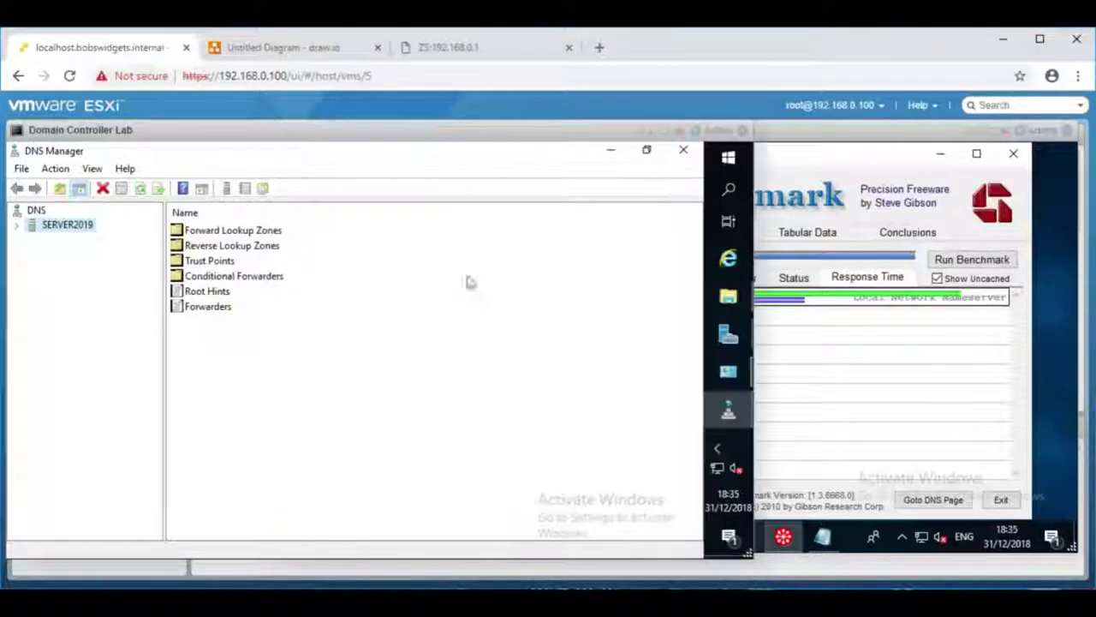
- Verify SERVER2019 forwards to 98.65.32.75, 96.32.52.41, 56.23.74.68 and 95.10.10.25, then start a new benchmark
{"action": "right_click", "coordinate": [73, 238]}
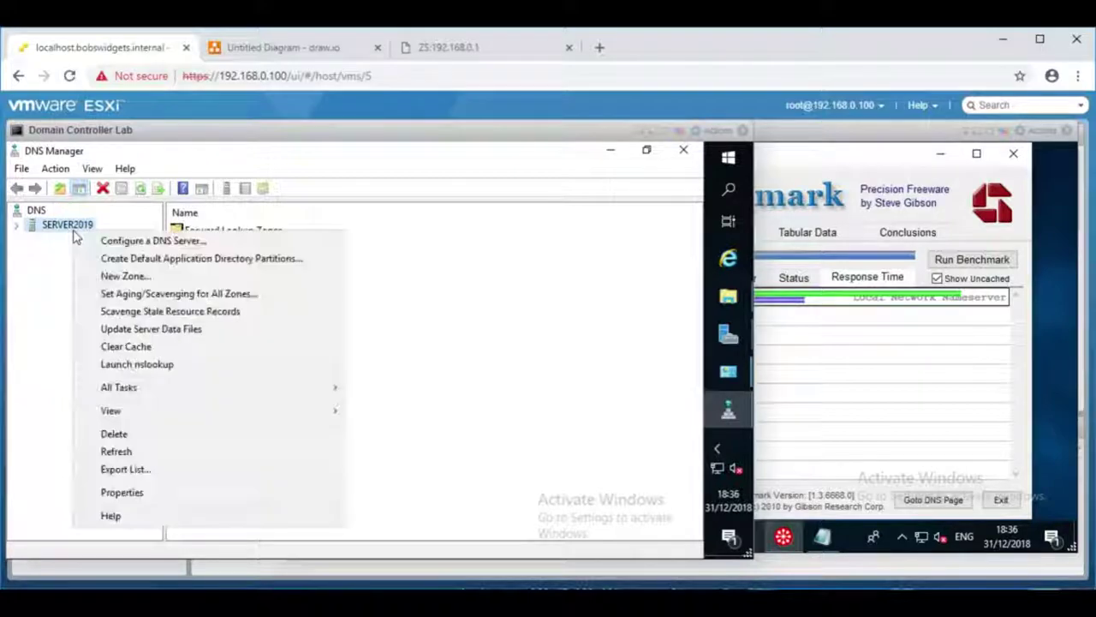
{"action": "left_click", "coordinate": [157, 491]}
{"action": "left_click", "coordinate": [340, 214]}
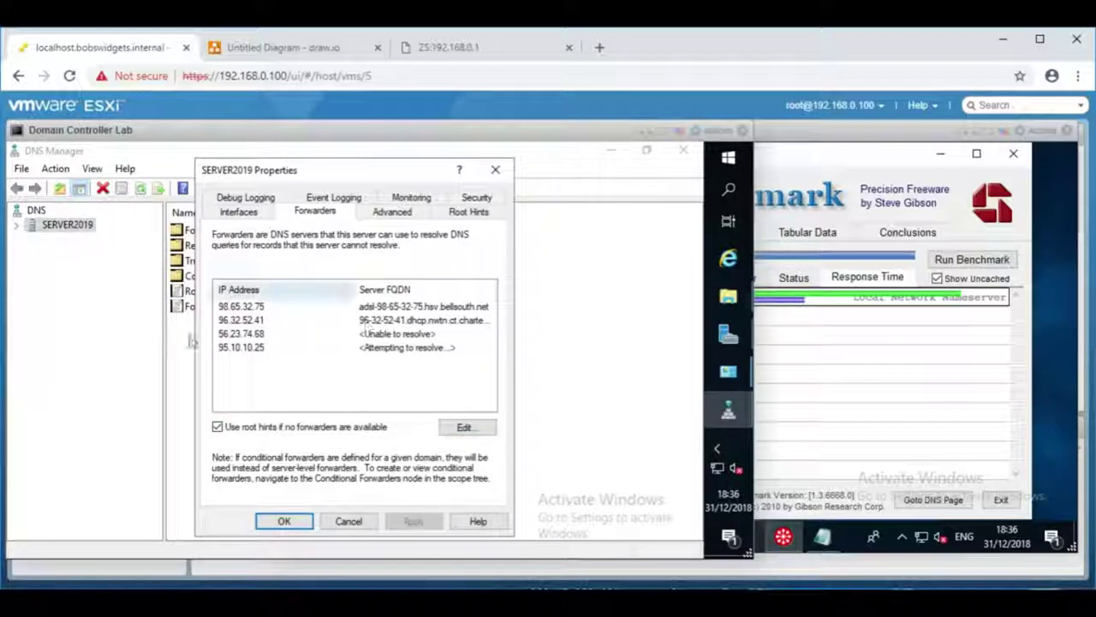
{"action": "left_click", "coordinate": [467, 428]}
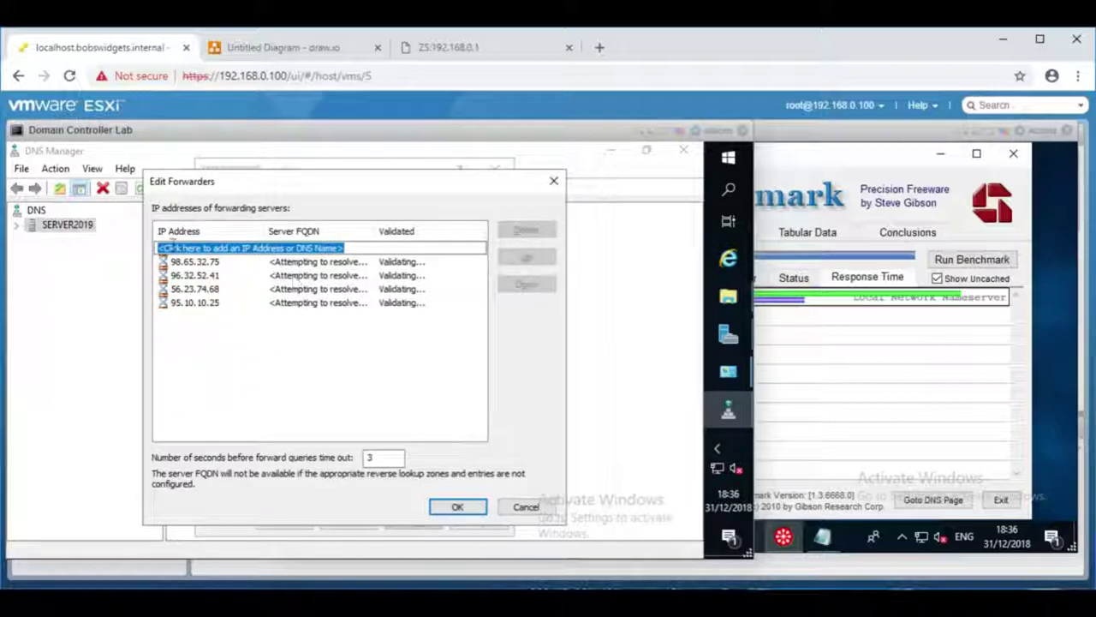
{"action": "left_click", "coordinate": [553, 180]}
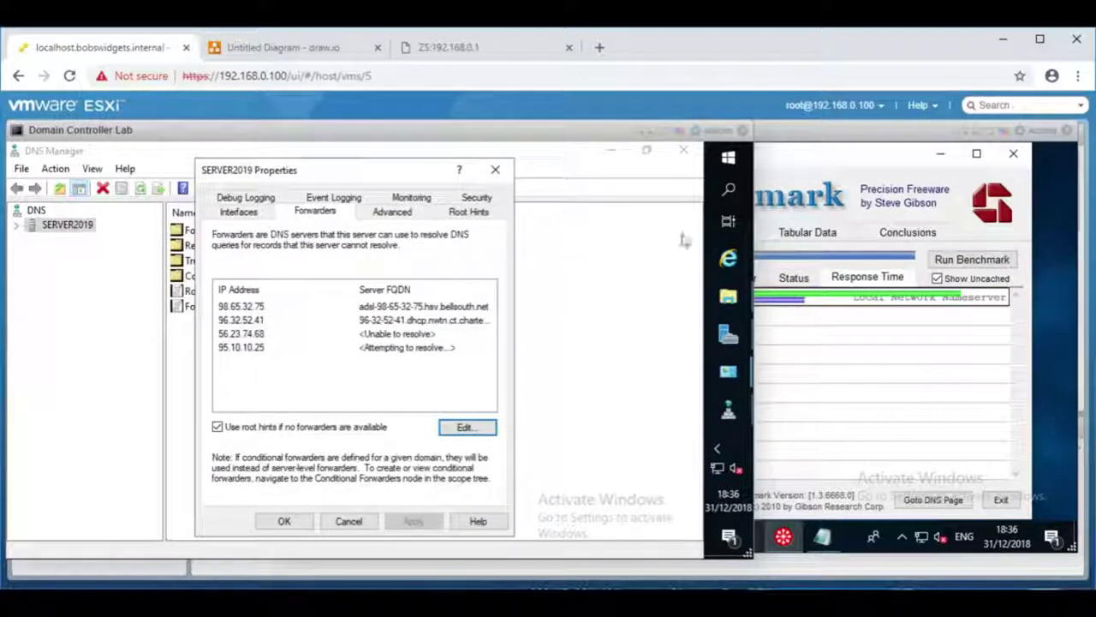
{"action": "left_click", "coordinate": [841, 198]}
{"action": "left_click", "coordinate": [972, 260]}
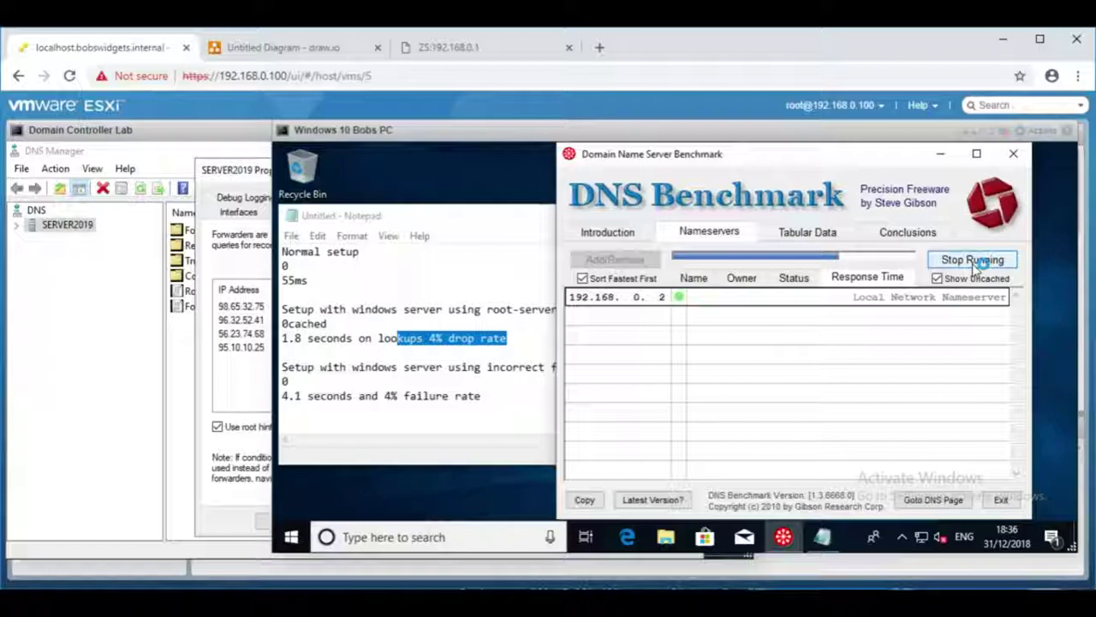
- Review the logged 4.1-second result and close SERVER2019's properties
{"action": "left_click", "coordinate": [436, 396]}
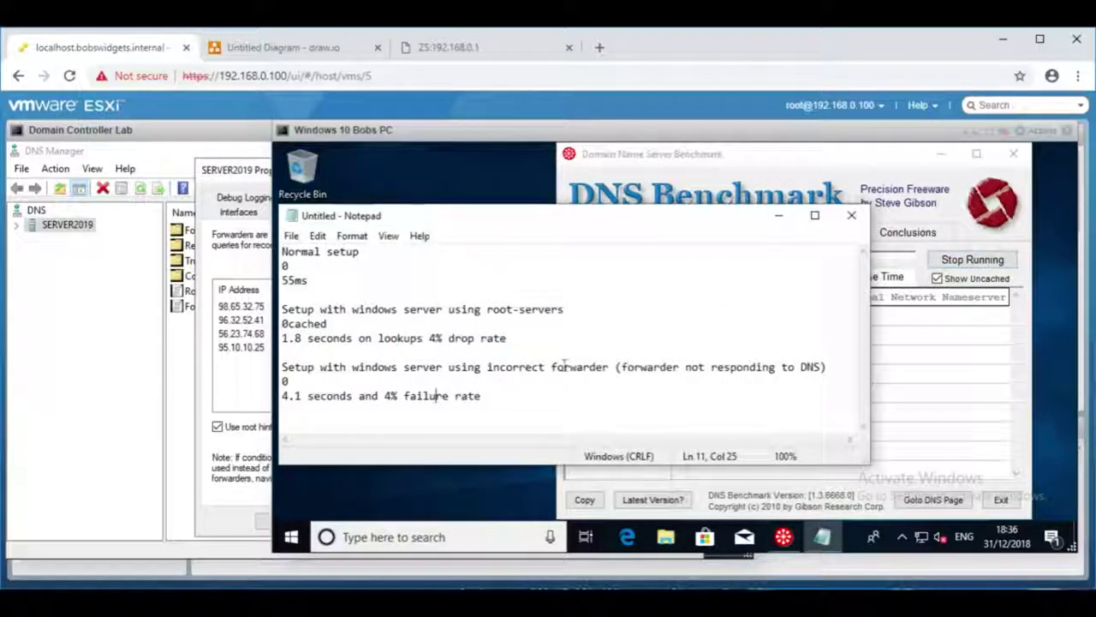
{"action": "mouse_move", "coordinate": [287, 396]}
{"action": "left_mouse_down"}
{"action": "mouse_move", "coordinate": [319, 396]}
{"action": "mouse_move", "coordinate": [288, 396]}
{"action": "left_mouse_up"}
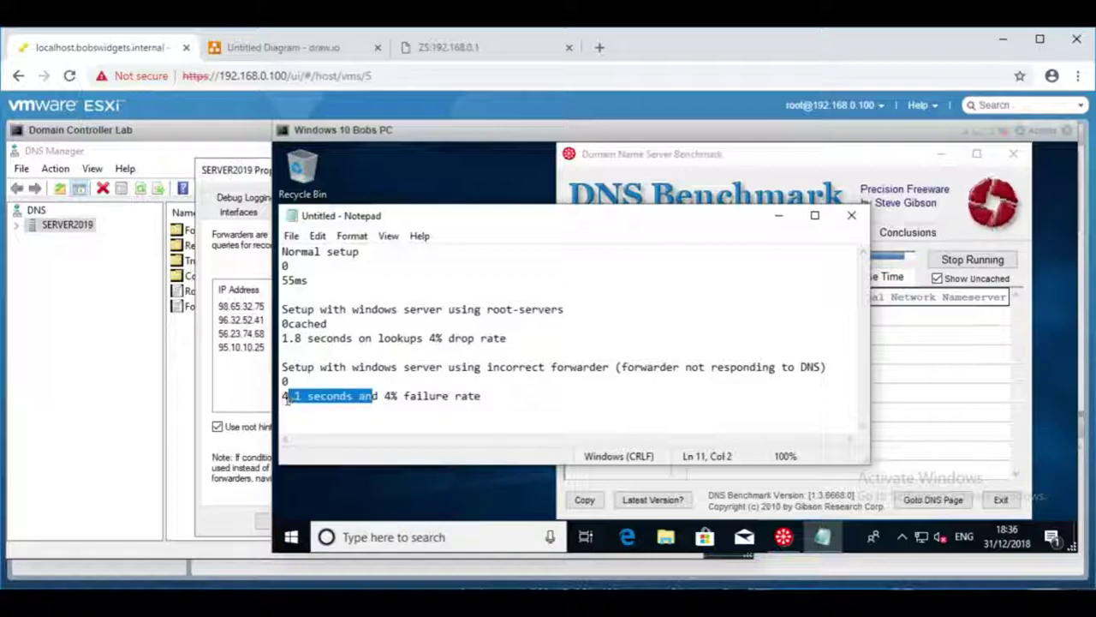
{"action": "left_click", "coordinate": [744, 176]}
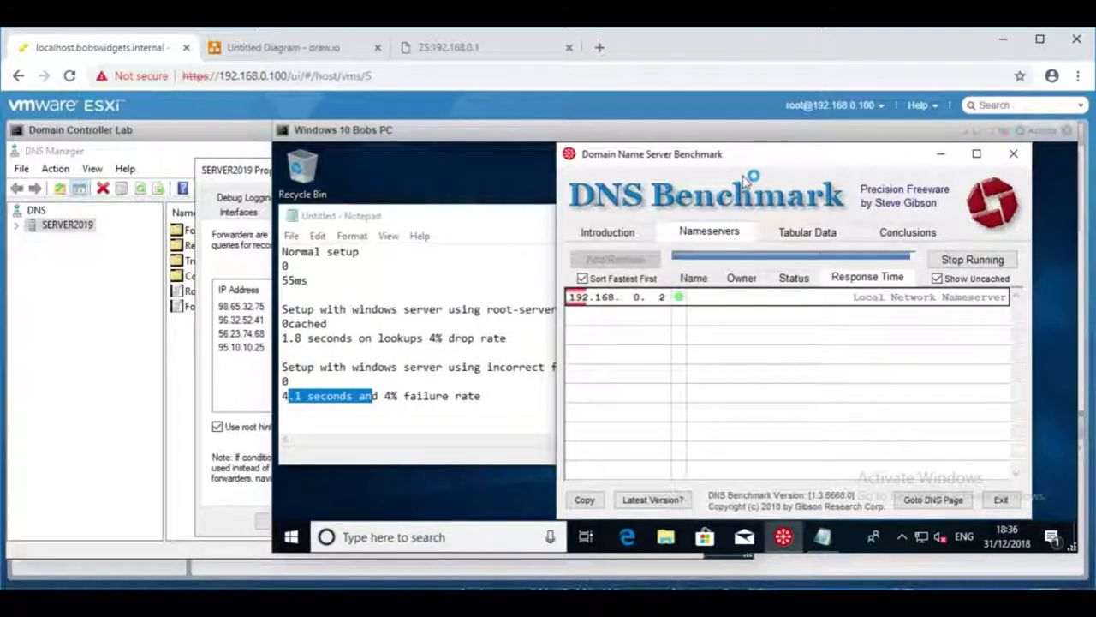
{"action": "left_click", "coordinate": [238, 269]}
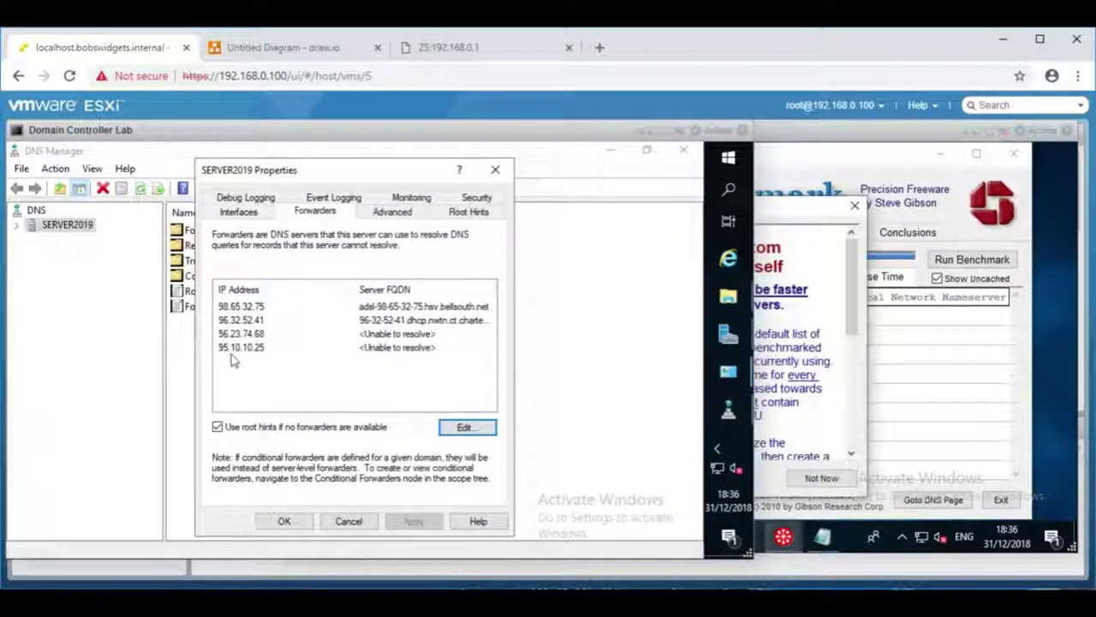
{"action": "left_click", "coordinate": [496, 170]}
- Check the finished benchmark's Tabular Data, which shows no uncached or dotcom results
{"action": "left_click", "coordinate": [827, 304]}
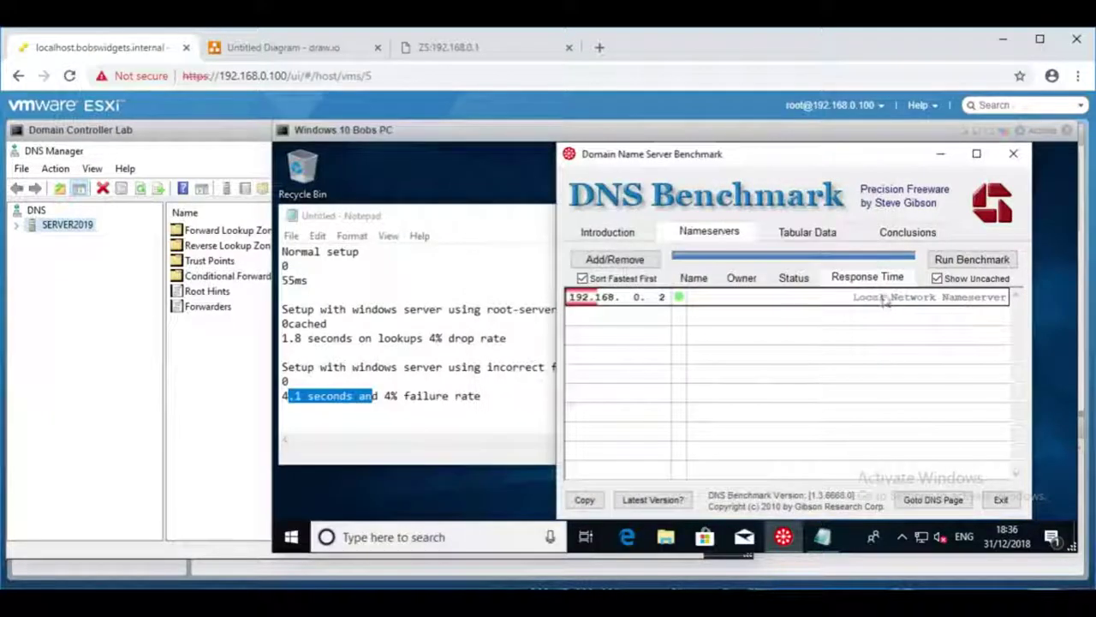
{"action": "left_click", "coordinate": [808, 233]}
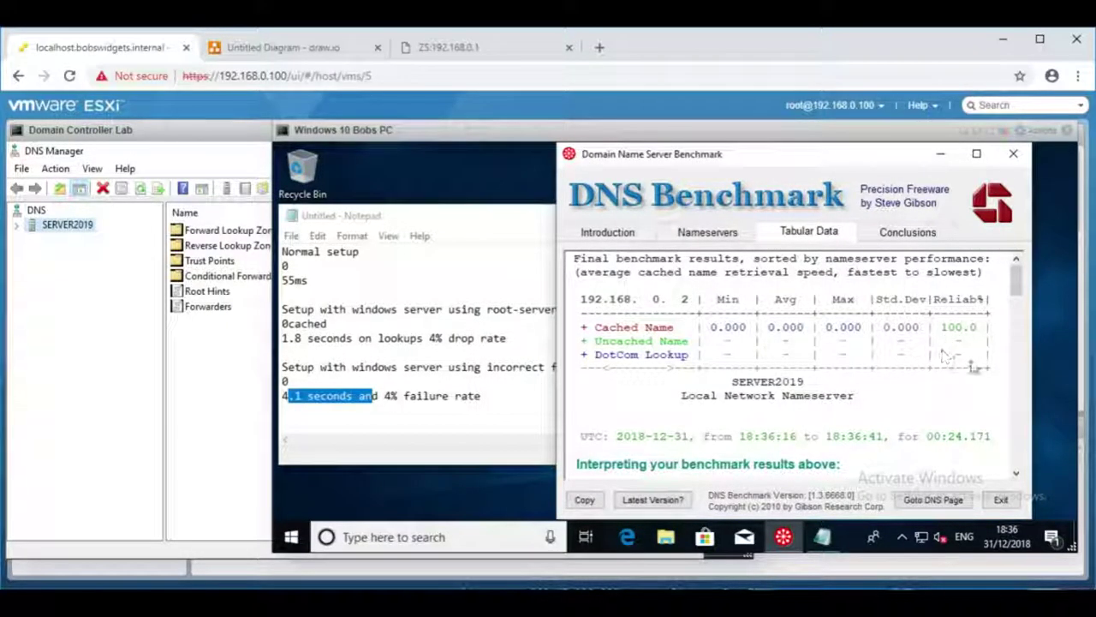
{"action": "left_click", "coordinate": [707, 232]}
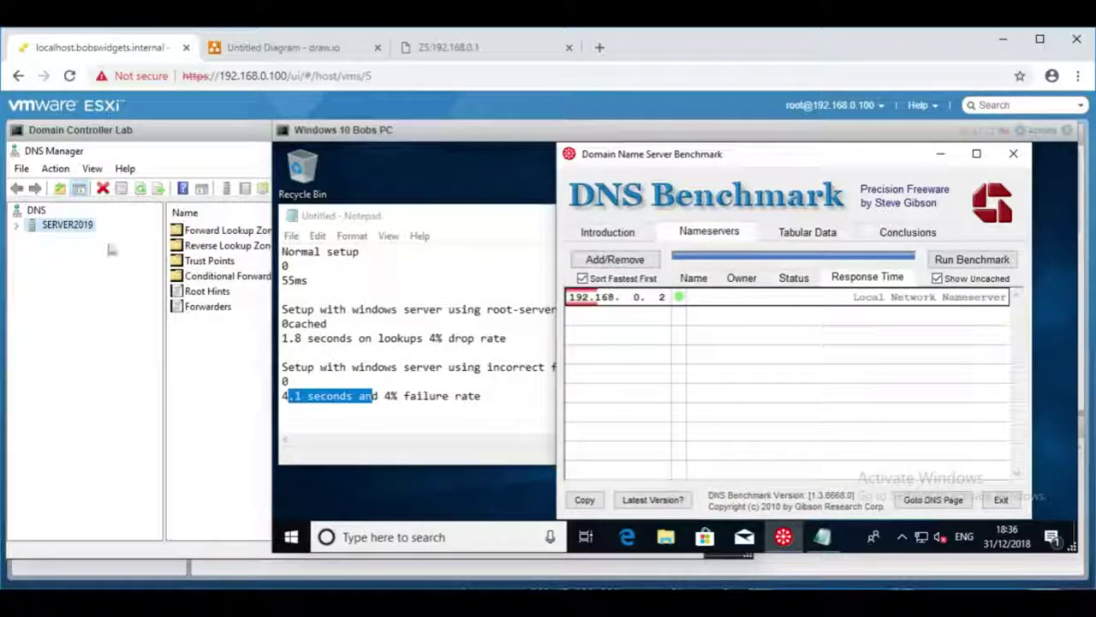
{"action": "right_click", "coordinate": [74, 225]}
- Delete forwarder 95.10.10.25 from SERVER2019, apply the change, and rerun the benchmark
{"action": "left_click", "coordinate": [175, 490]}
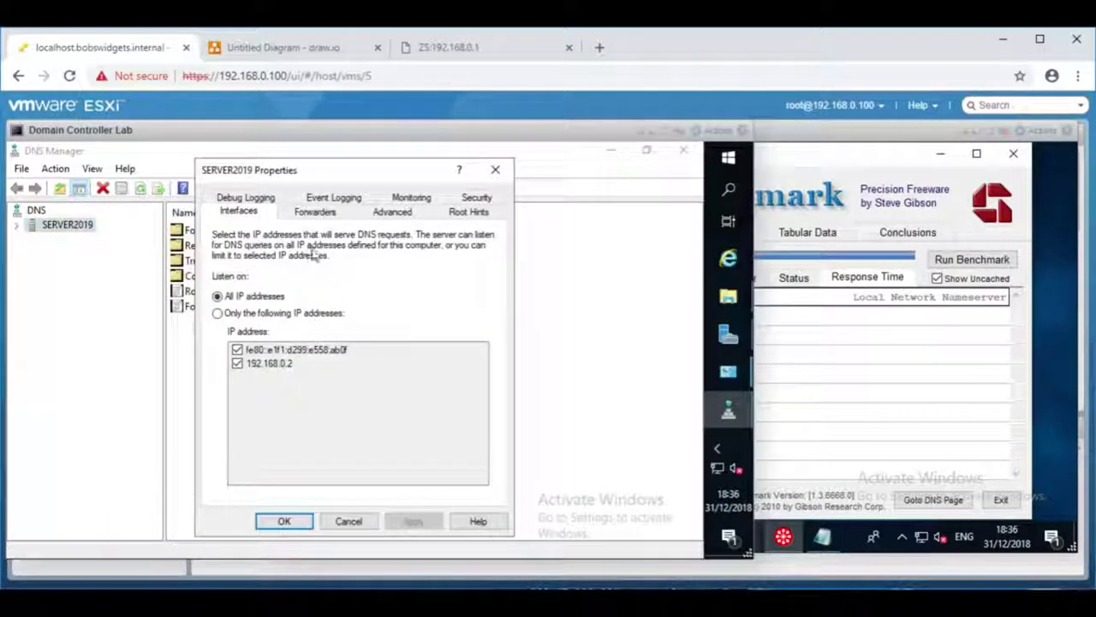
{"action": "left_click", "coordinate": [315, 211]}
{"action": "left_click", "coordinate": [244, 347]}
{"action": "left_click", "coordinate": [463, 426]}
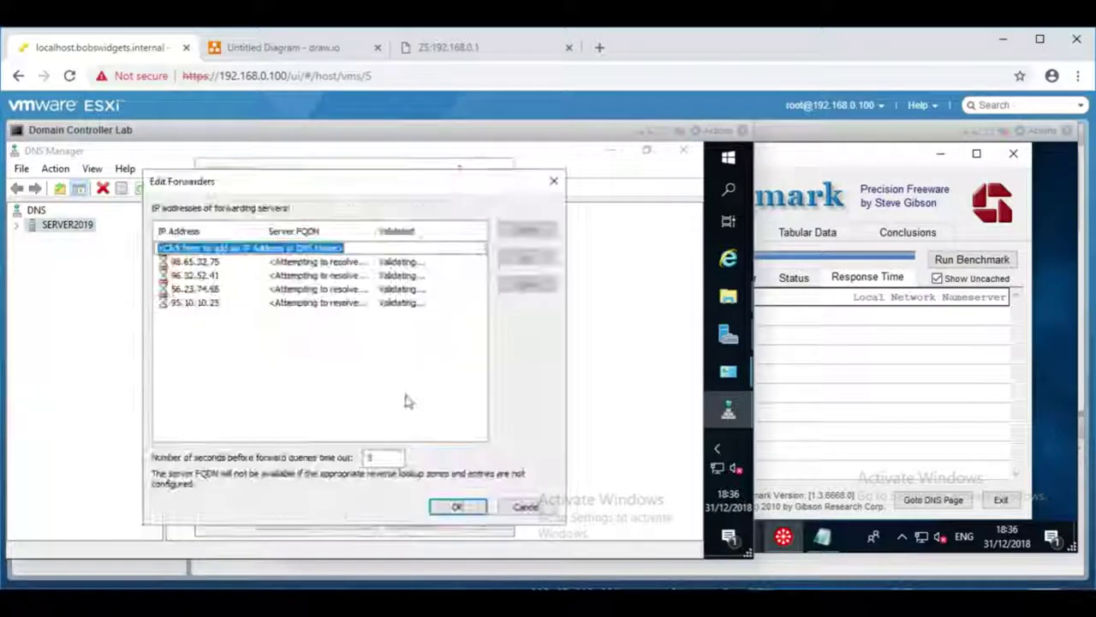
{"action": "left_click", "coordinate": [211, 303]}
{"action": "key", "text": "Delete"}
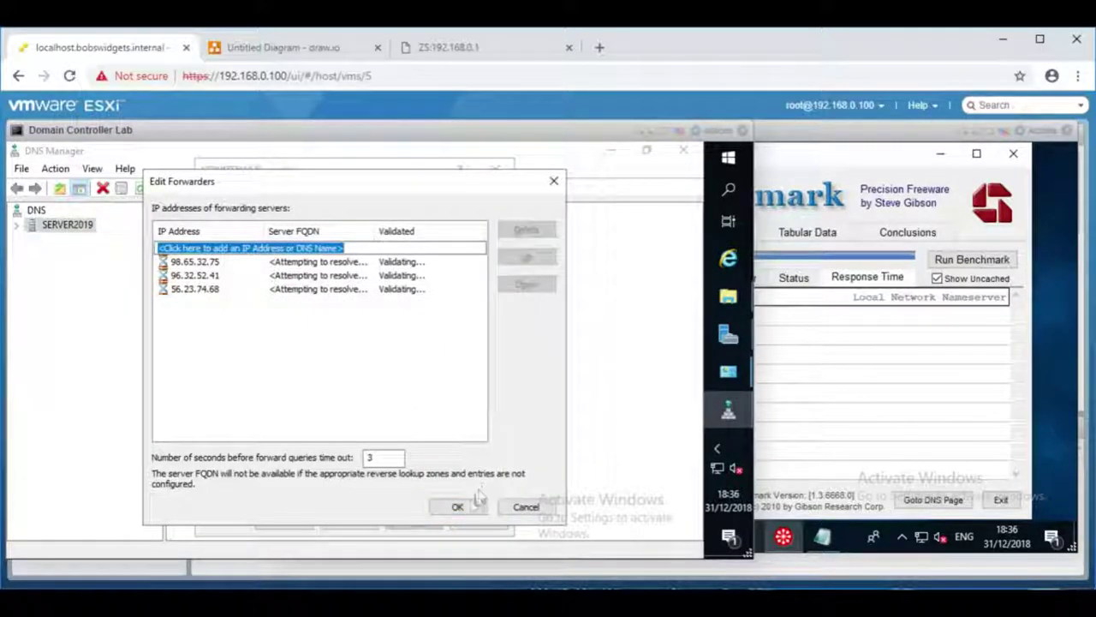
{"action": "left_click", "coordinate": [457, 506]}
{"action": "left_click", "coordinate": [413, 521]}
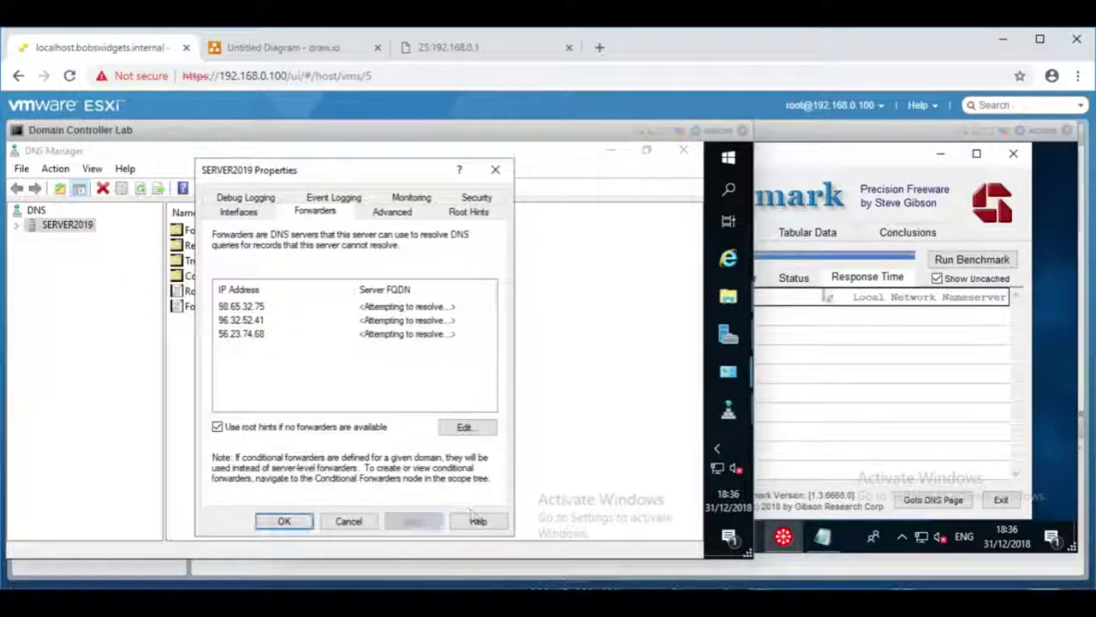
{"action": "left_click", "coordinate": [959, 259]}
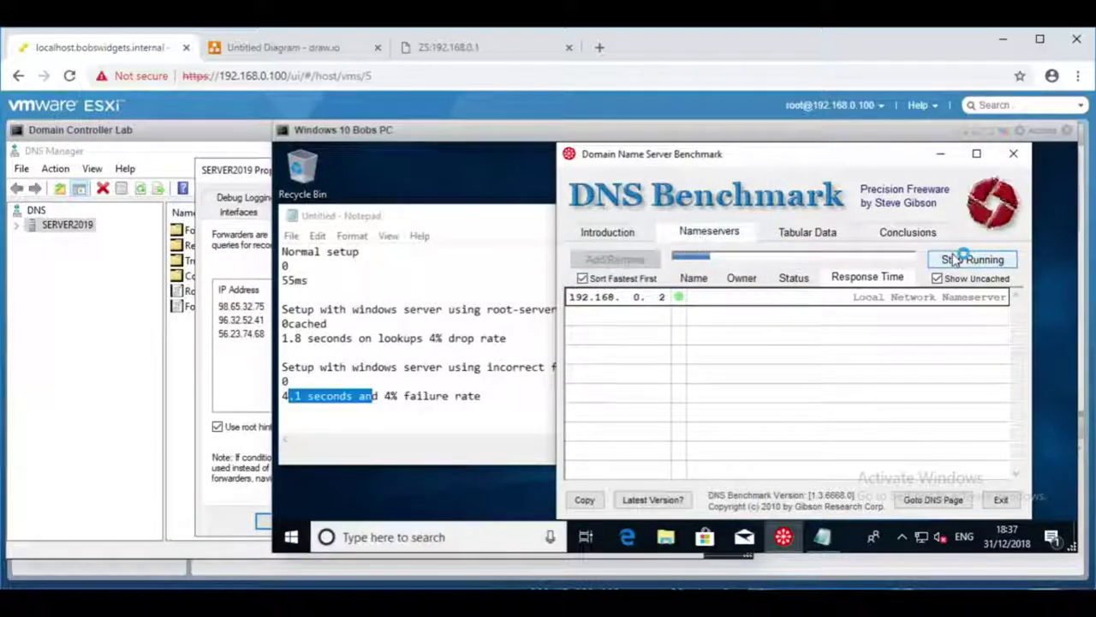
- Duplicate the incorrect-forwarder result block at the end of the Notepad log
{"action": "left_click_drag", "start_coordinate": [282, 366], "coordinate": [481, 396]}
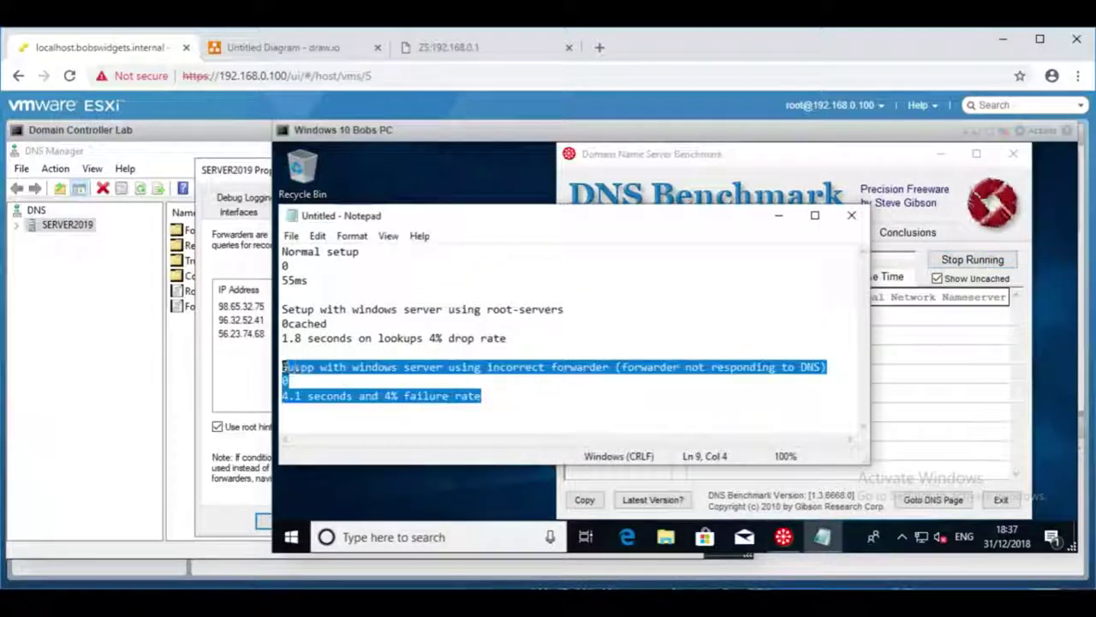
{"action": "key", "text": "ctrl+c"}
{"action": "key", "text": "End"}
{"action": "key", "text": "Return"}
{"action": "key", "text": "Return"}
{"action": "key", "text": "ctrl+v"}
- Edit the copy to read 4 incorrect forwarders with NO RESULTS 100% failure rate
{"action": "left_click", "coordinate": [485, 396]}
{"action": "type", "text": "4"}
{"action": "left_click", "coordinate": [622, 395]}
{"action": "type", "text": "s"}
{"action": "double_click", "coordinate": [291, 424]}
{"action": "type", "text": "NO RESULTS"}
{"action": "left_click_drag", "start_coordinate": [359, 424], "coordinate": [282, 396]}
{"action": "type", "text": "100%"}
- Append another copy of the last result block below it
{"action": "left_click", "coordinate": [481, 421]}
{"action": "key", "text": "ctrl+c"}
{"action": "key", "text": "End"}
{"action": "key", "text": "Return"}
{"action": "key", "text": "Return"}
{"action": "key", "text": "ctrl+v"}
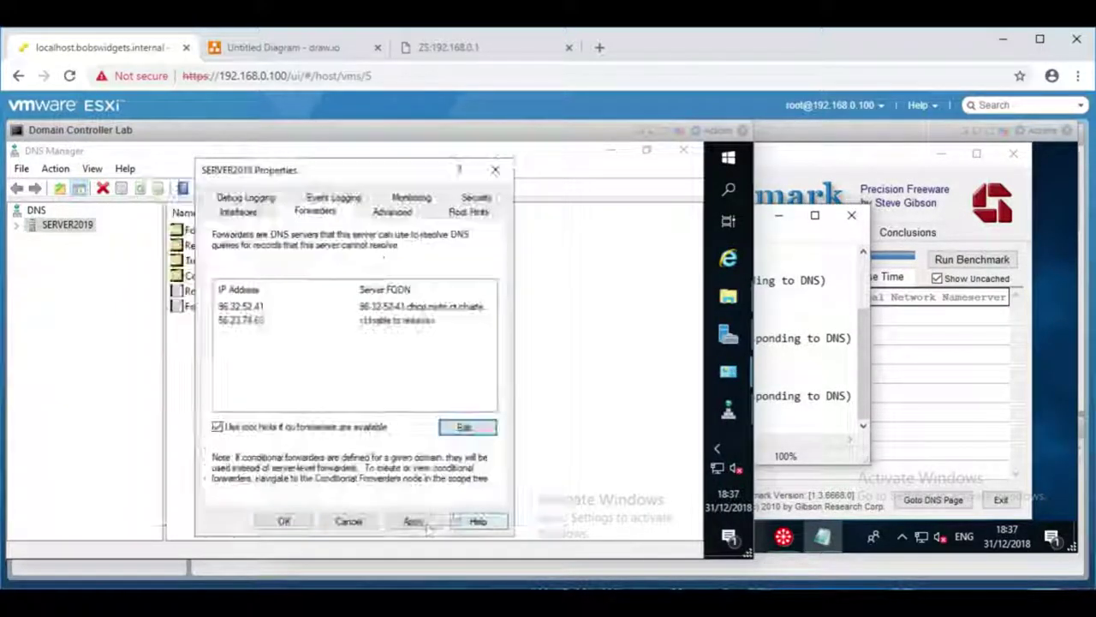
- Start another benchmark run and paste a copy of the previous entry at the end of the notes
{"action": "left_click", "coordinate": [972, 260]}
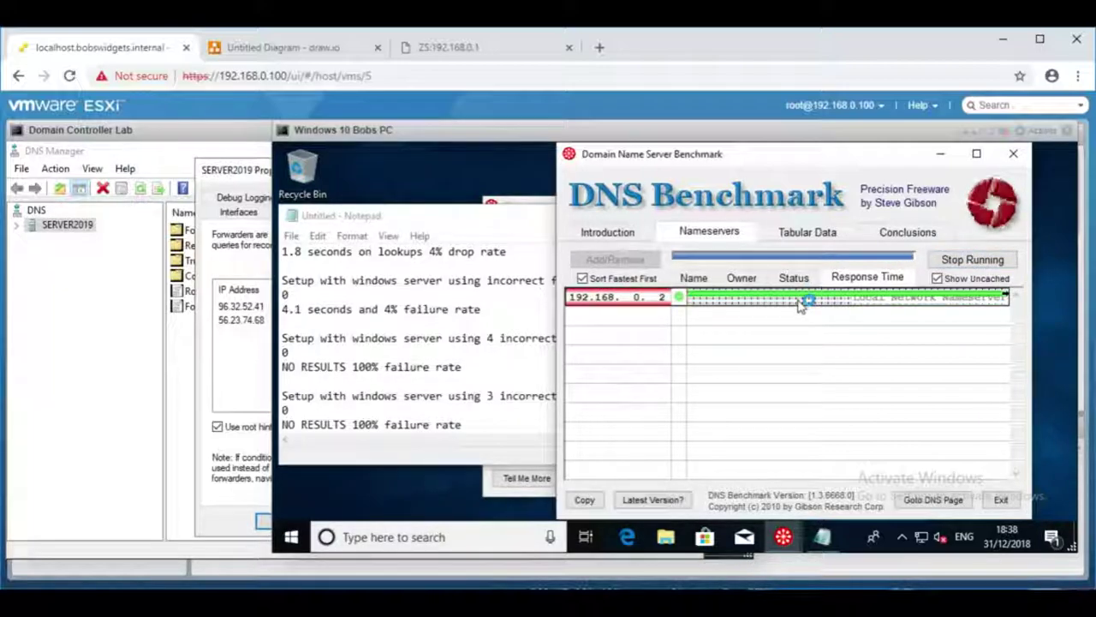
{"action": "mouse_move", "coordinate": [755, 304]}
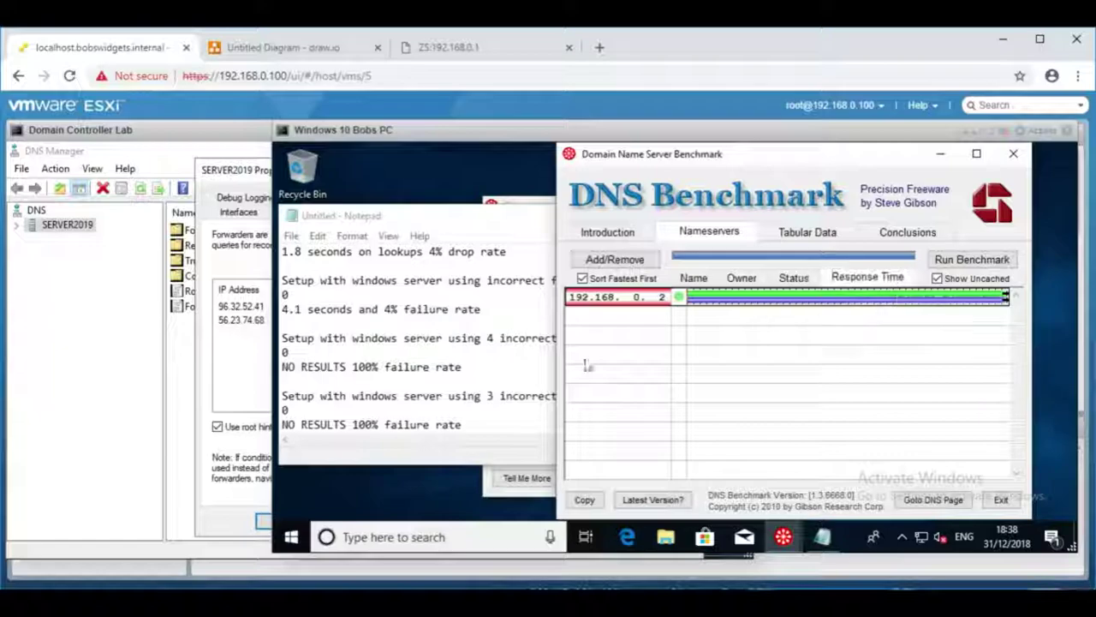
{"action": "left_click", "coordinate": [497, 423]}
{"action": "left_click_drag", "start_coordinate": [497, 423], "coordinate": [283, 396]}
{"action": "left_click_drag", "start_coordinate": [282, 309], "coordinate": [300, 280]}
{"action": "left_click", "coordinate": [493, 423]}
{"action": "key", "text": "Return"}
{"action": "key", "text": "Return"}
{"action": "key", "text": "ctrl+v"}
- Change the entry's count from 3 to 2 and replace NO RESULTS with '8 seconds 44% failure rate'
{"action": "left_click", "coordinate": [495, 396]}
{"action": "key", "text": "BackSpace"}
{"action": "type", "text": "2"}
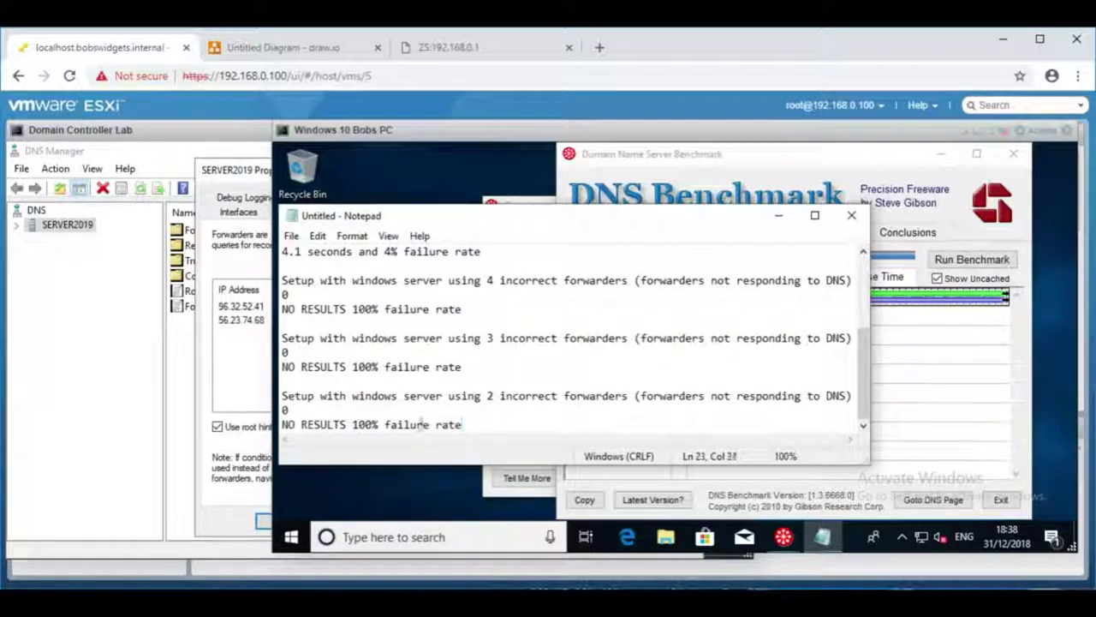
{"action": "left_click_drag", "start_coordinate": [463, 424], "coordinate": [283, 423]}
{"action": "type", "text": "8 seconds"}
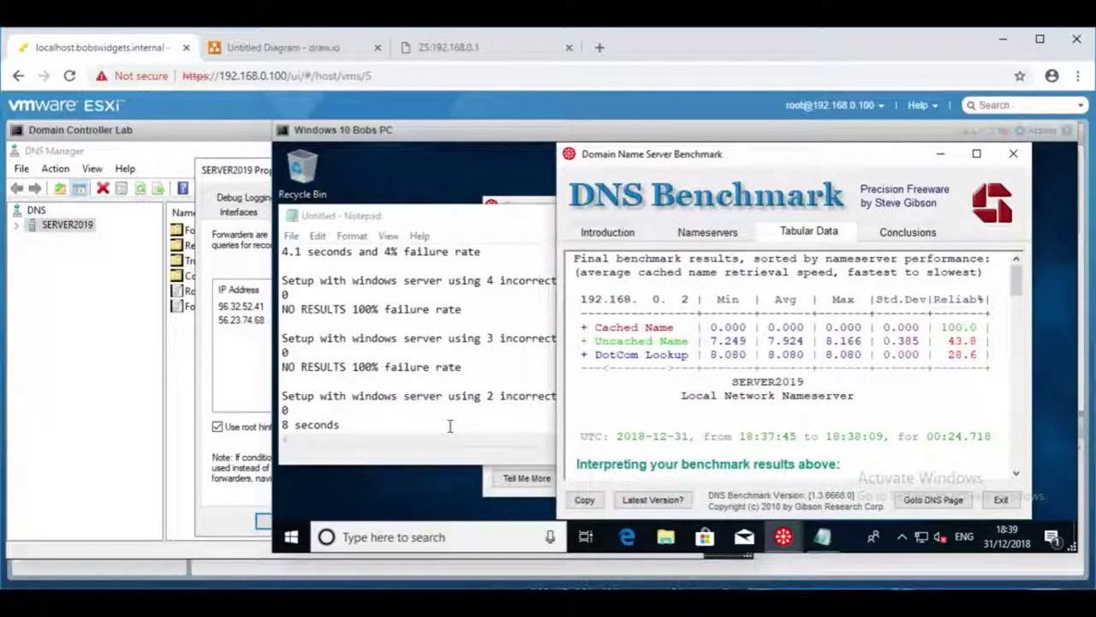
{"action": "left_click", "coordinate": [449, 425]}
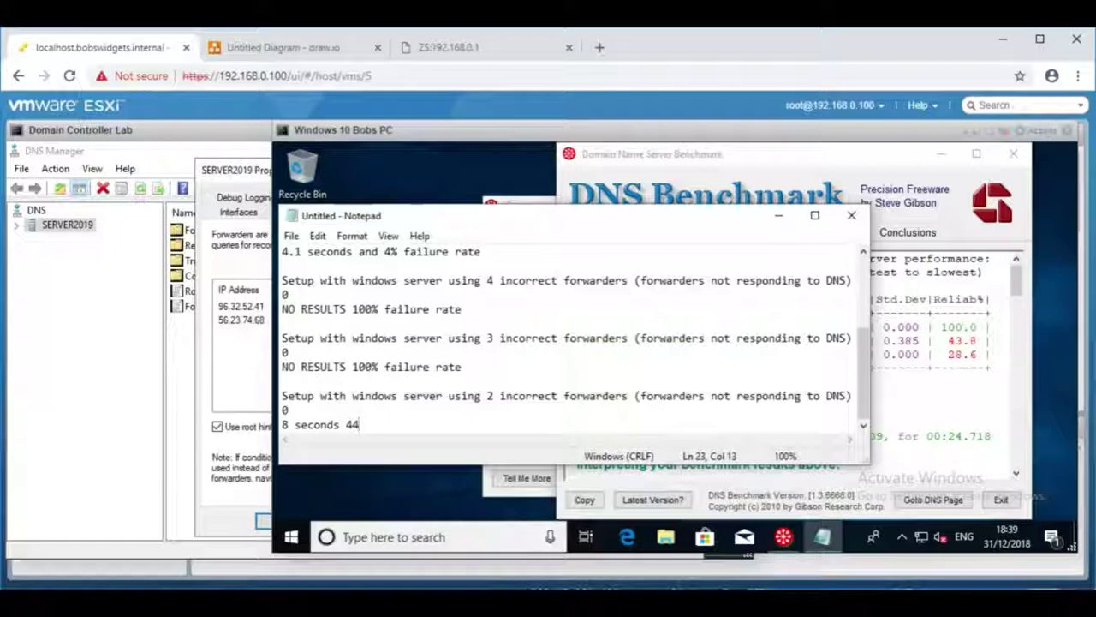
{"action": "type", "text": "44% failure rate"}
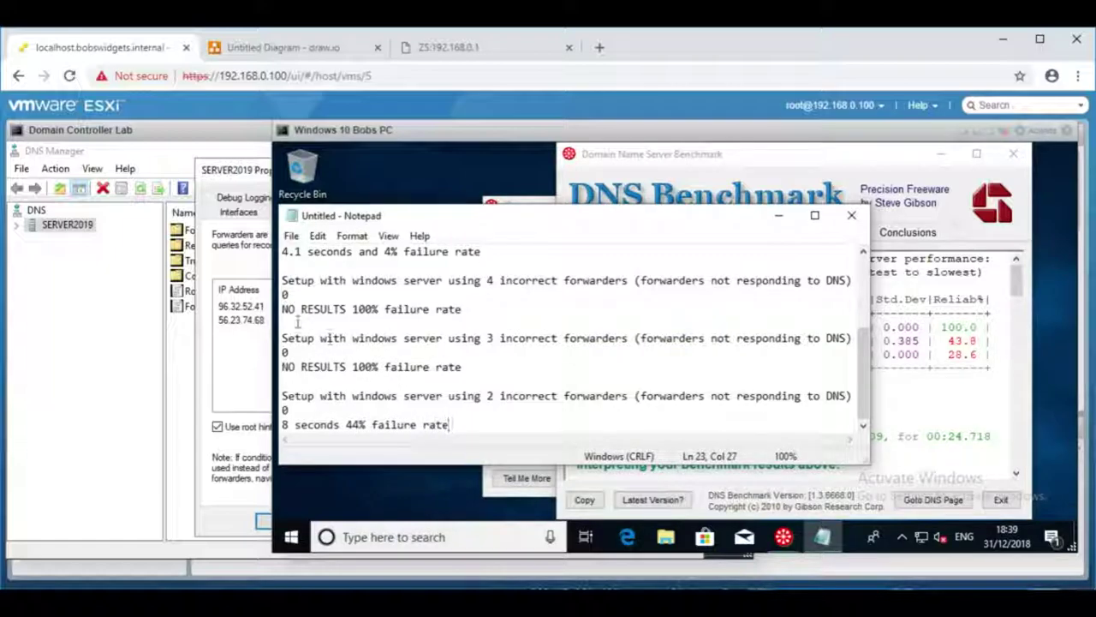
{"action": "left_click", "coordinate": [241, 267]}
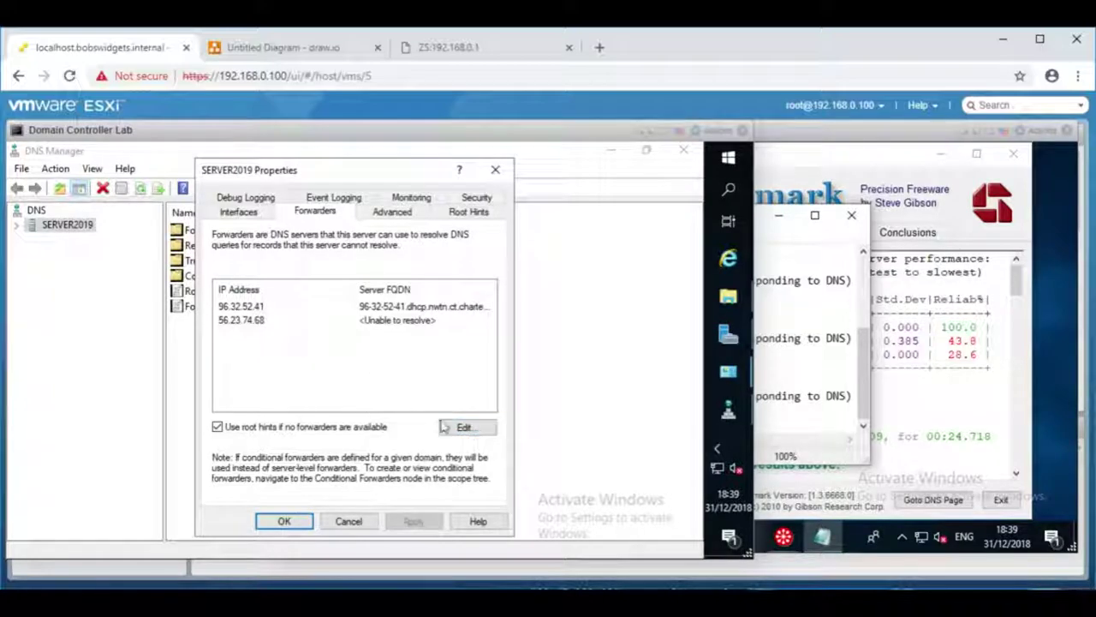
- Enter forwarders 95.65.42.66 and 208.67.222.222 in Edit Forwarders, confirm, and apply to SERVER2019
{"action": "left_click", "coordinate": [464, 428]}
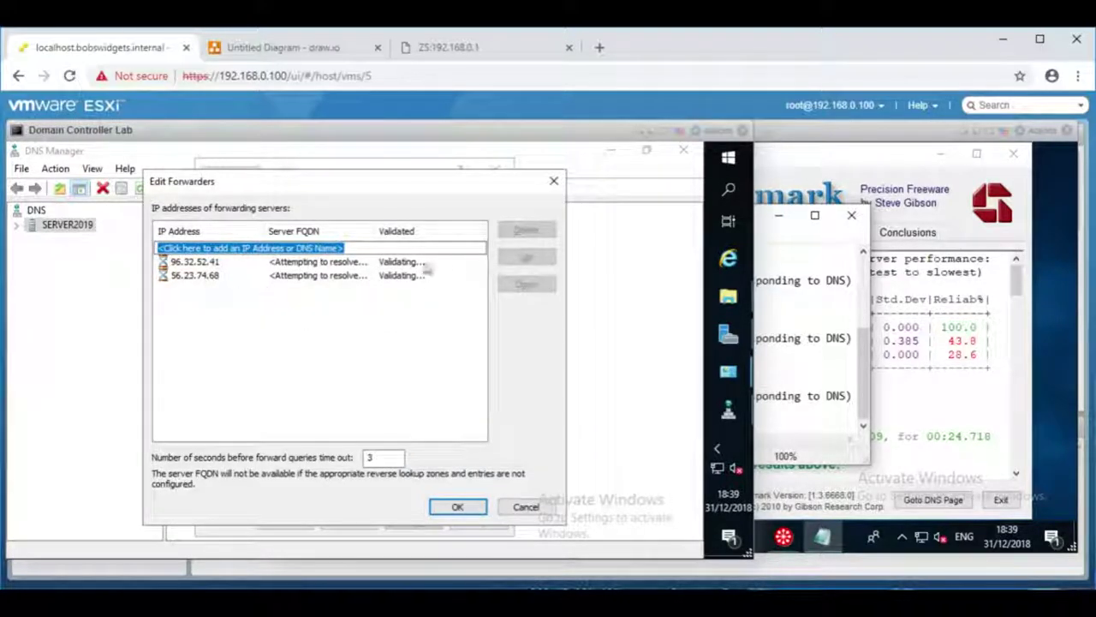
{"action": "type", "text": "95"}
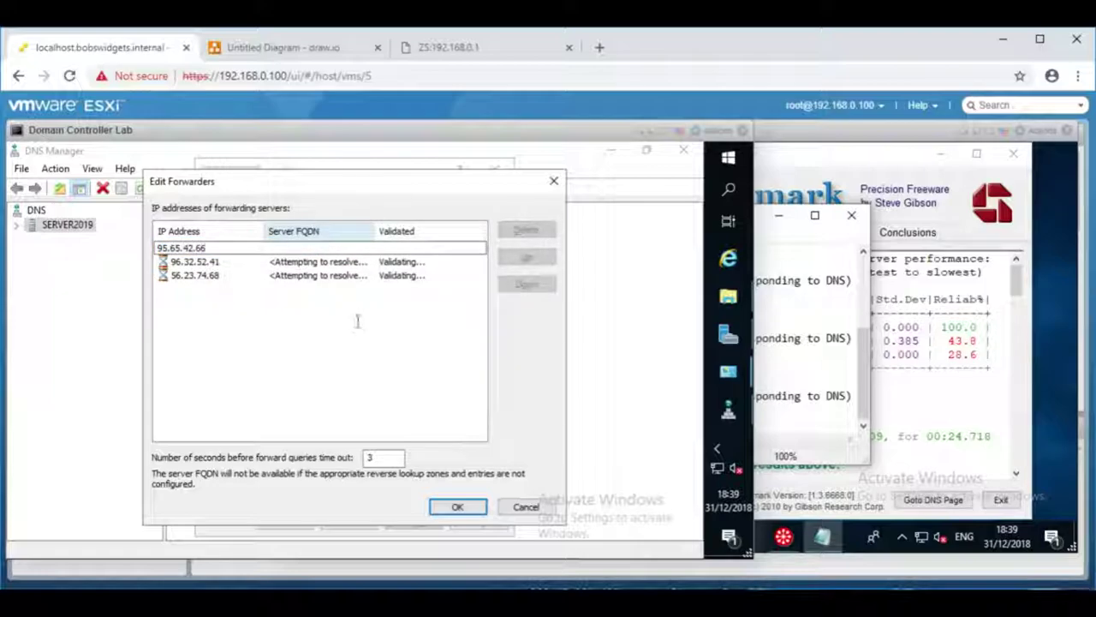
{"action": "type", "text": ".65.42.66"}
{"action": "key", "text": "Return"}
{"action": "type", "text": "208.67.222.22"}
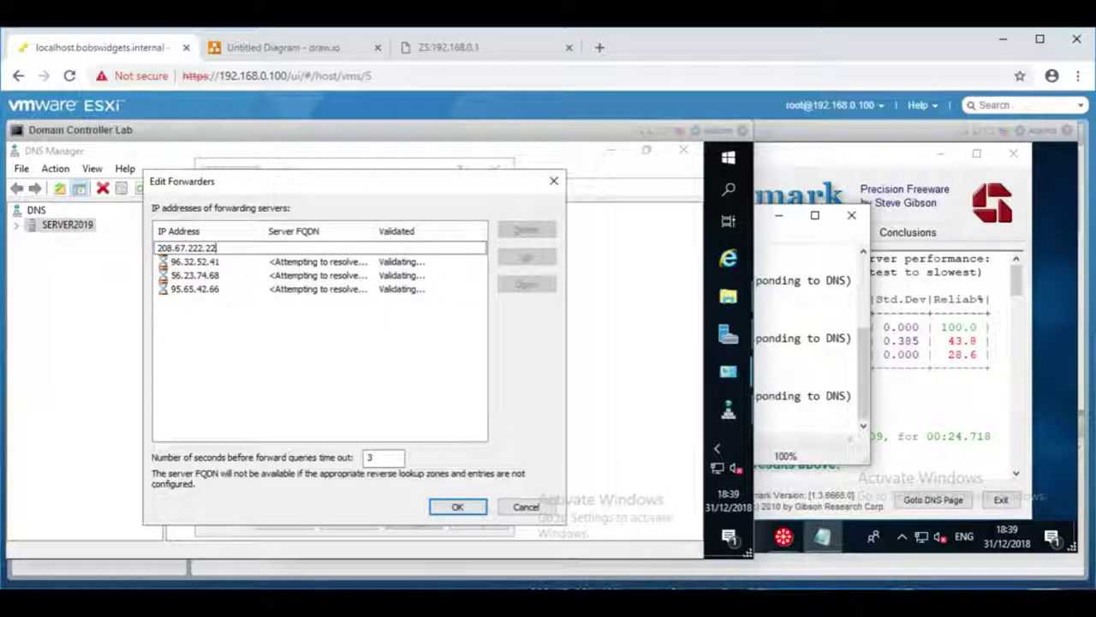
{"action": "type", "text": "2"}
{"action": "key", "text": "Return"}
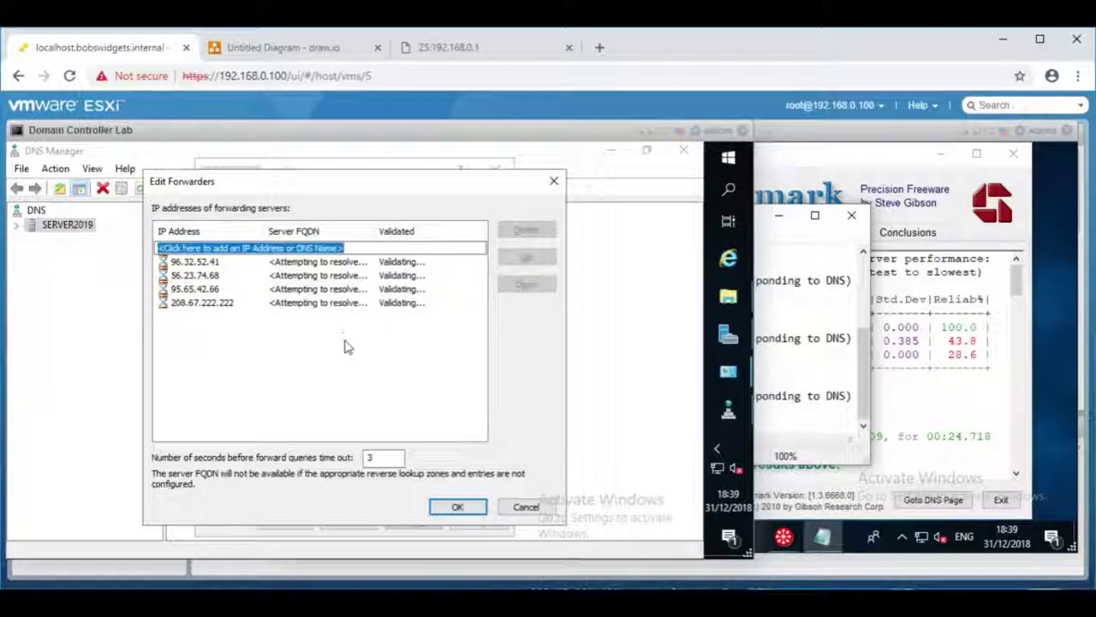
{"action": "left_click", "coordinate": [456, 508]}
{"action": "left_click", "coordinate": [412, 521]}
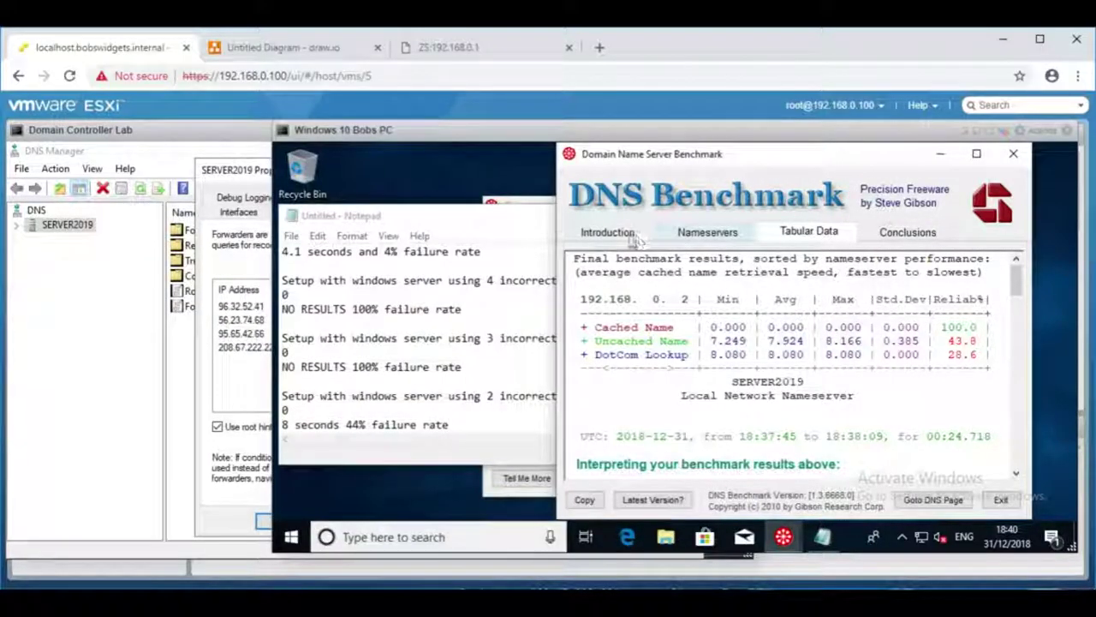
- Start a new benchmark and add a Notepad entry for incorrect forwarders 'and one valid'
{"action": "left_click", "coordinate": [709, 231]}
{"action": "left_click", "coordinate": [956, 262]}
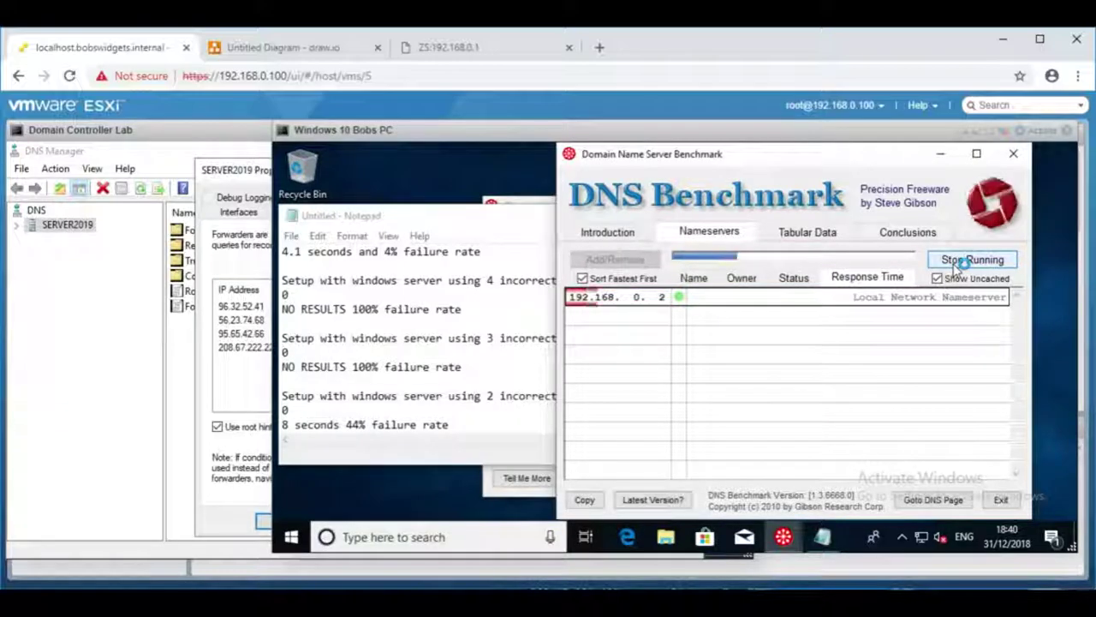
{"action": "left_click", "coordinate": [959, 262]}
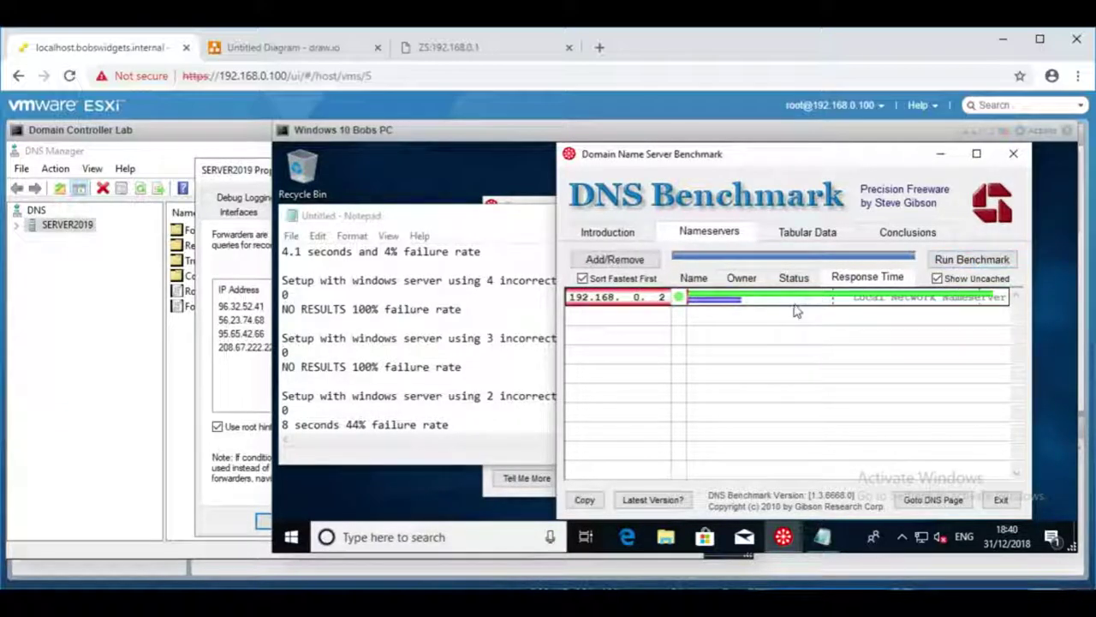
{"action": "left_click", "coordinate": [469, 425]}
{"action": "left_click_drag", "start_coordinate": [469, 426], "coordinate": [282, 396]}
{"action": "key", "text": "ctrl+c"}
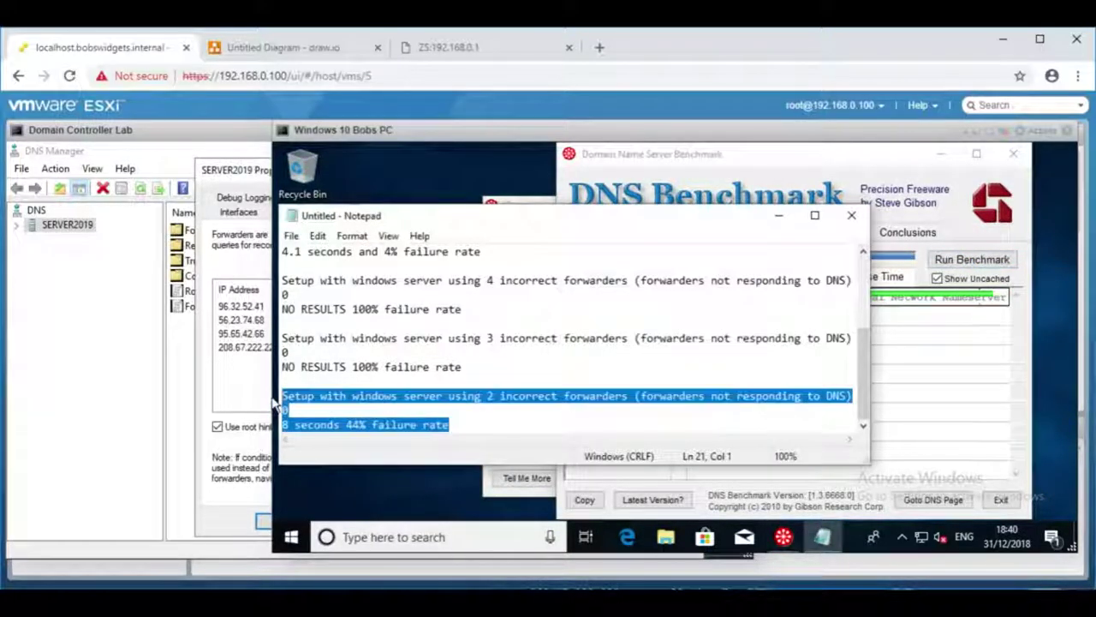
{"action": "key", "text": "ctrl+z"}
{"action": "key", "text": "ctrl+z"}
{"action": "left_click", "coordinate": [513, 425]}
{"action": "key", "text": "Return"}
{"action": "key", "text": "Return"}
{"action": "key", "text": "ctrl+v"}
{"action": "left_click", "coordinate": [496, 396]}
{"action": "left_click", "coordinate": [635, 395]}
{"action": "type", "text": "and one valid"}
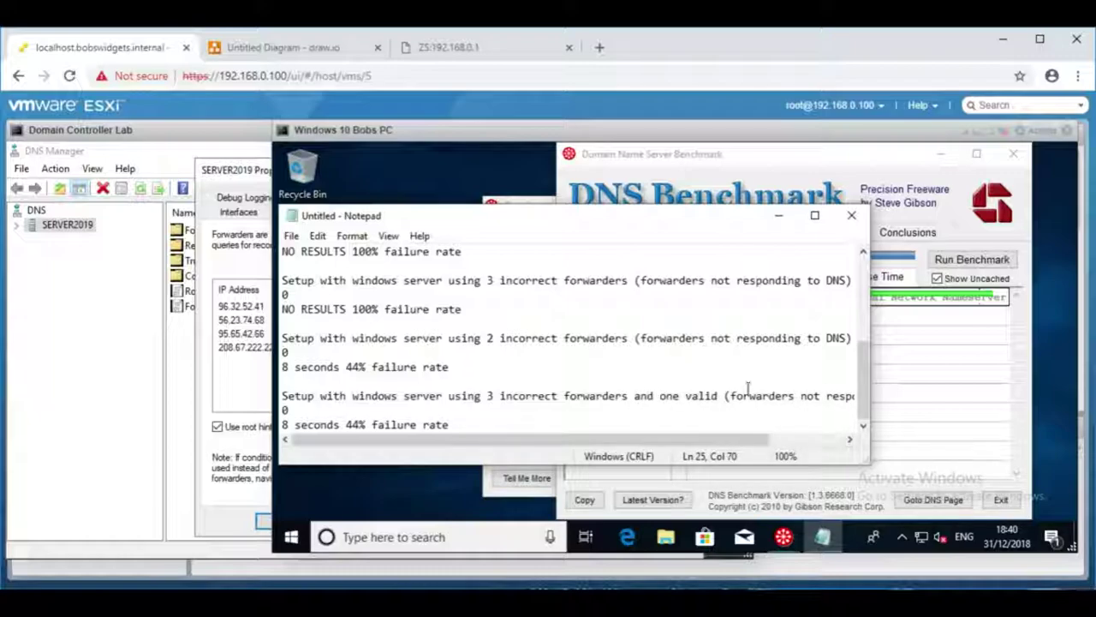
- Check the benchmark's tabular results and change the entry's time to 200 ms
{"action": "left_click", "coordinate": [917, 297]}
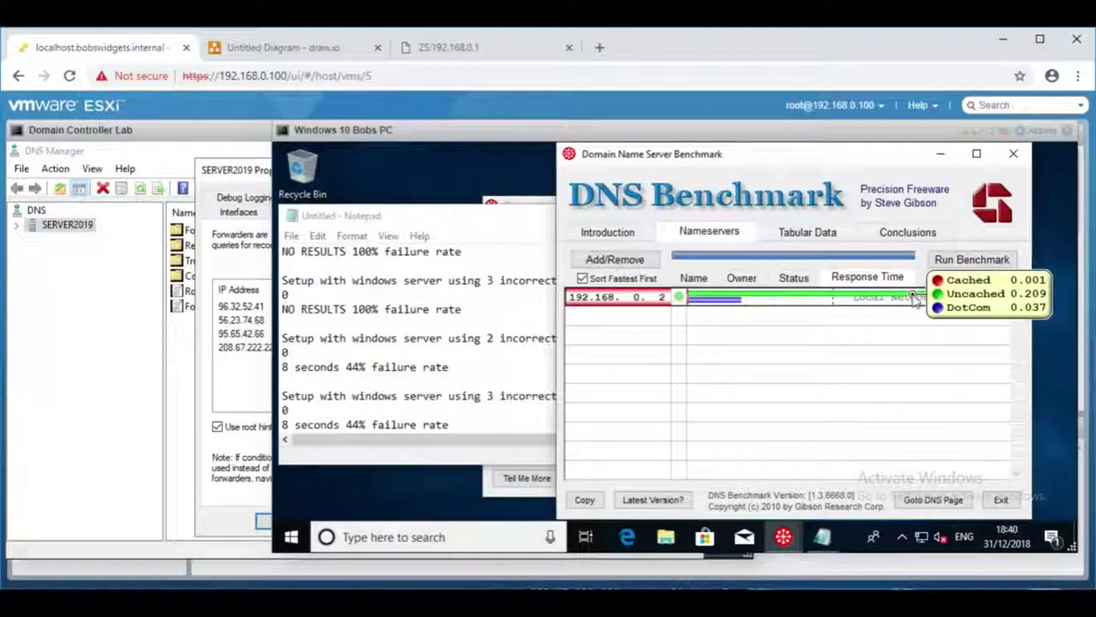
{"action": "left_click", "coordinate": [786, 240]}
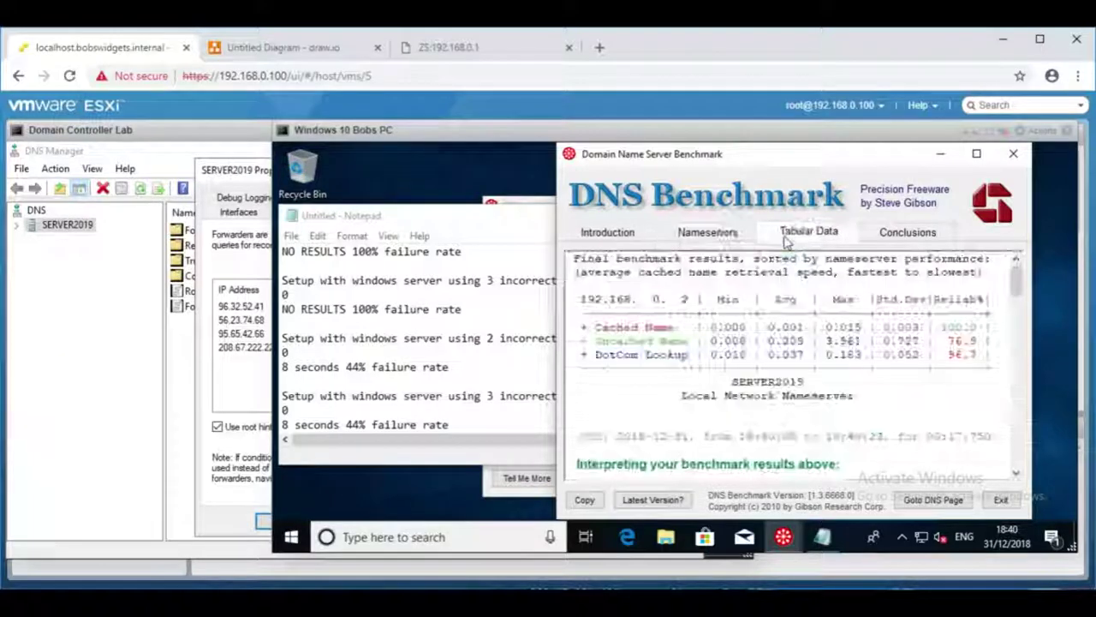
{"action": "left_click", "coordinate": [709, 234]}
{"action": "mouse_move", "coordinate": [767, 299]}
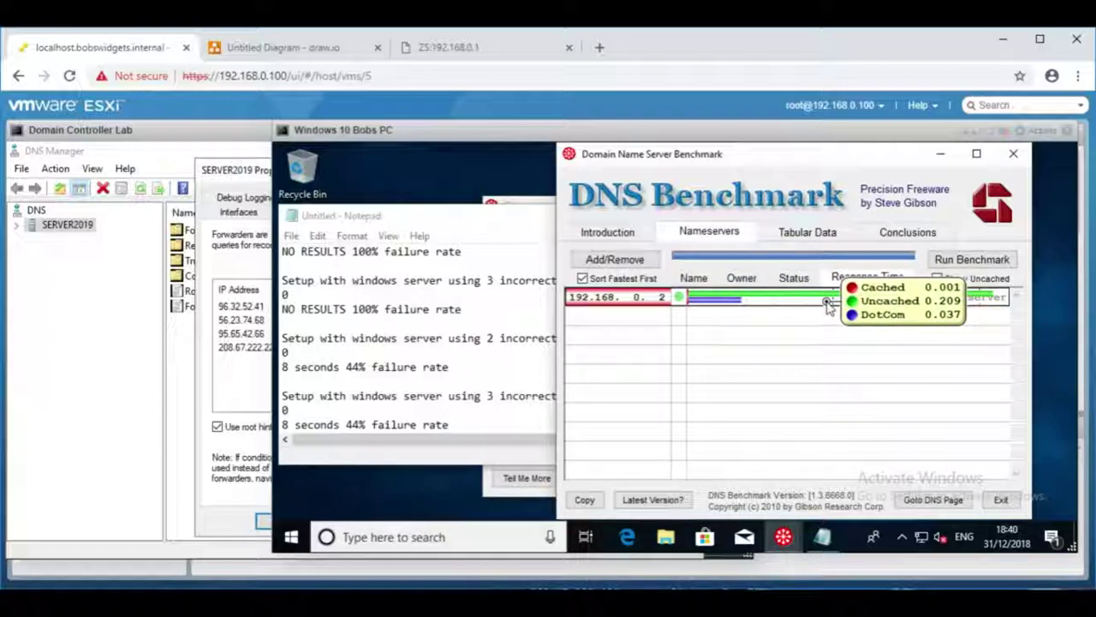
{"action": "left_click", "coordinate": [289, 421]}
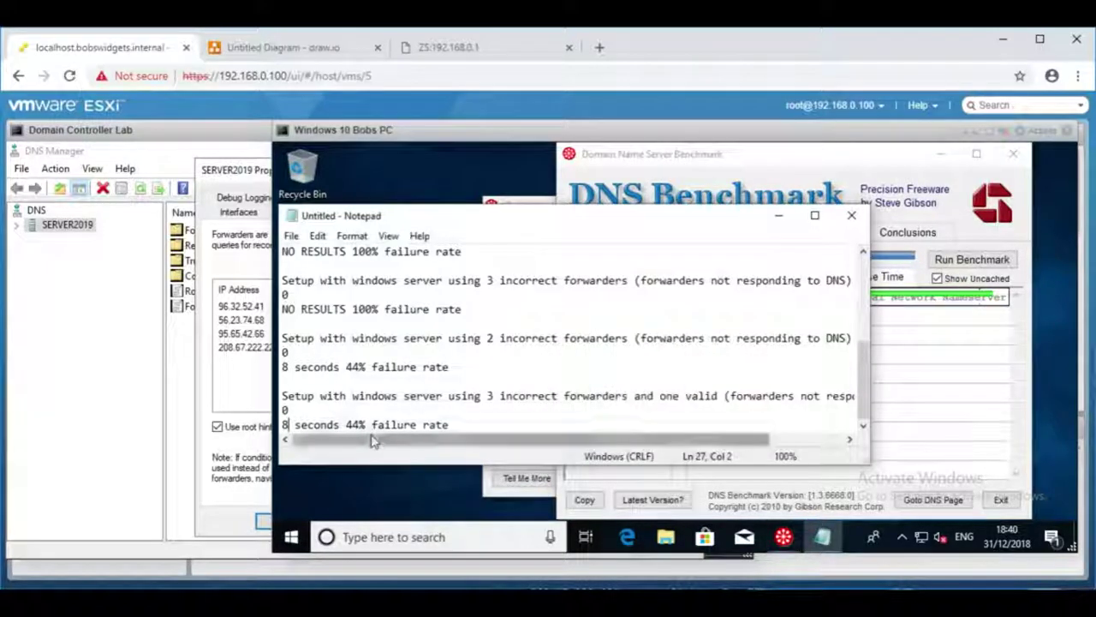
{"action": "left_click_drag", "start_coordinate": [341, 424], "coordinate": [268, 432]}
{"action": "type", "text": "200 ms"}
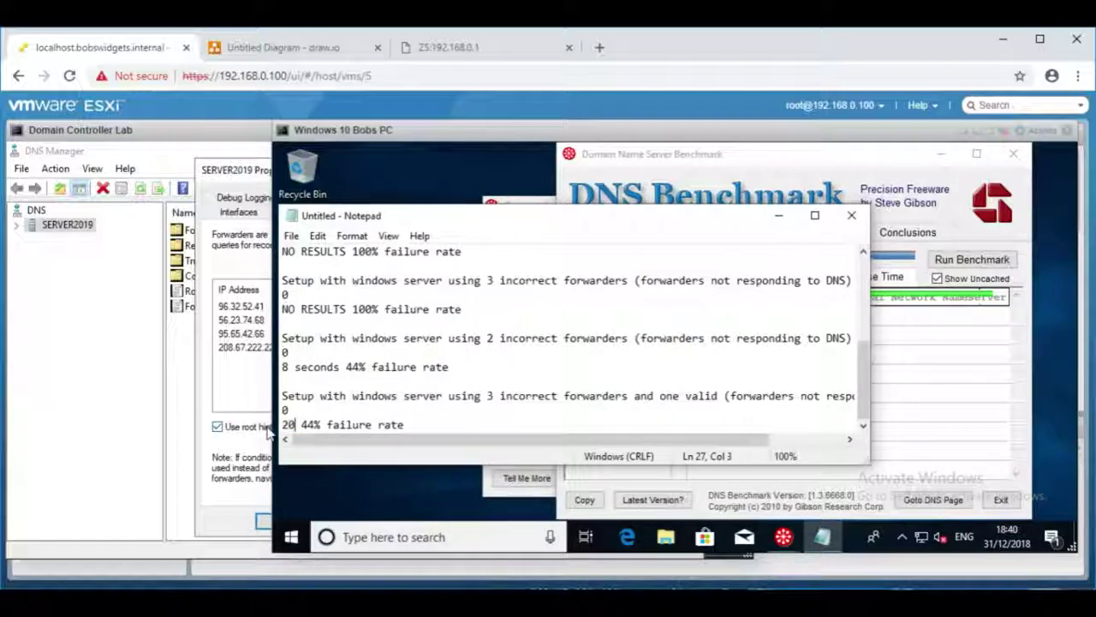
- Recheck the tabular results and set the entry's failure rate to 75%
{"action": "left_click", "coordinate": [756, 174]}
{"action": "left_click", "coordinate": [801, 232]}
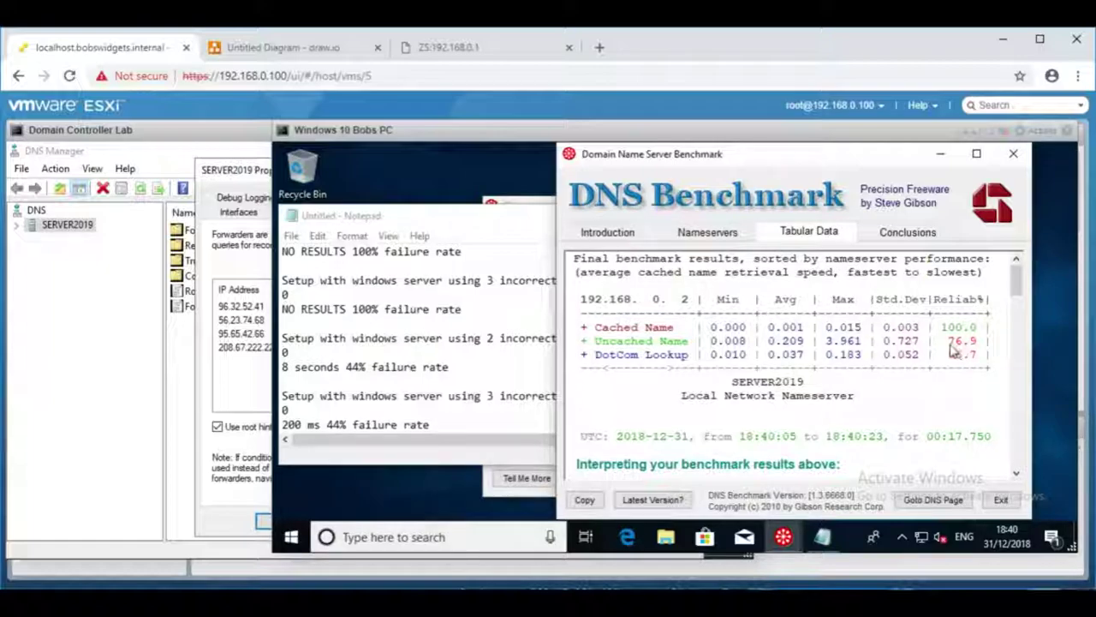
{"action": "left_click", "coordinate": [354, 428]}
{"action": "key", "text": "BackSpace"}
{"action": "key", "text": "BackSpace"}
{"action": "type", "text": "75"}
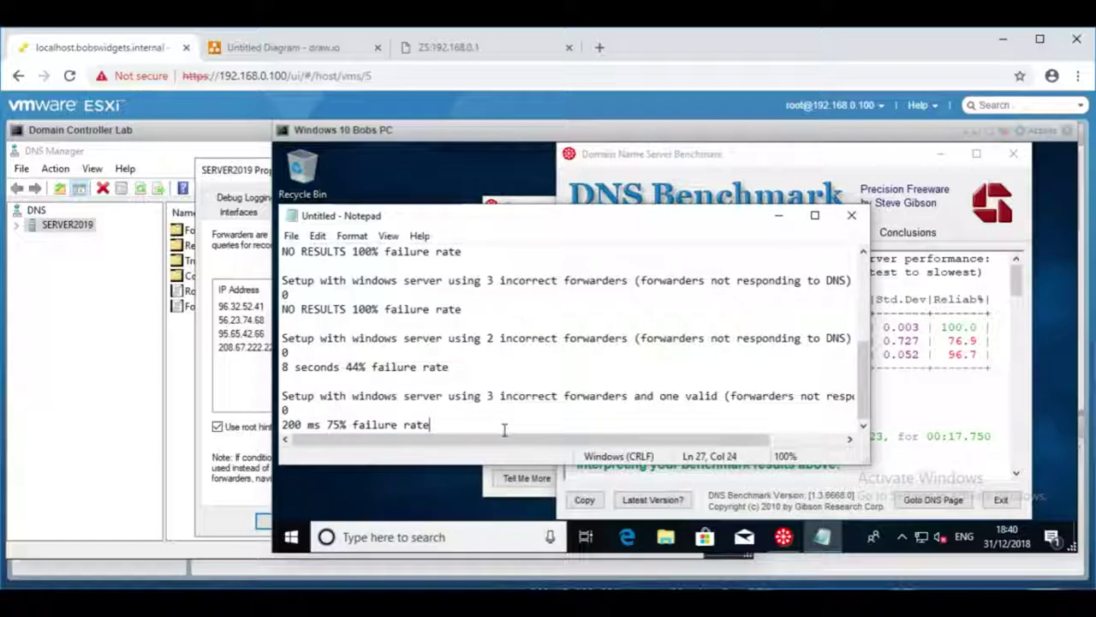
{"action": "left_click", "coordinate": [238, 253]}
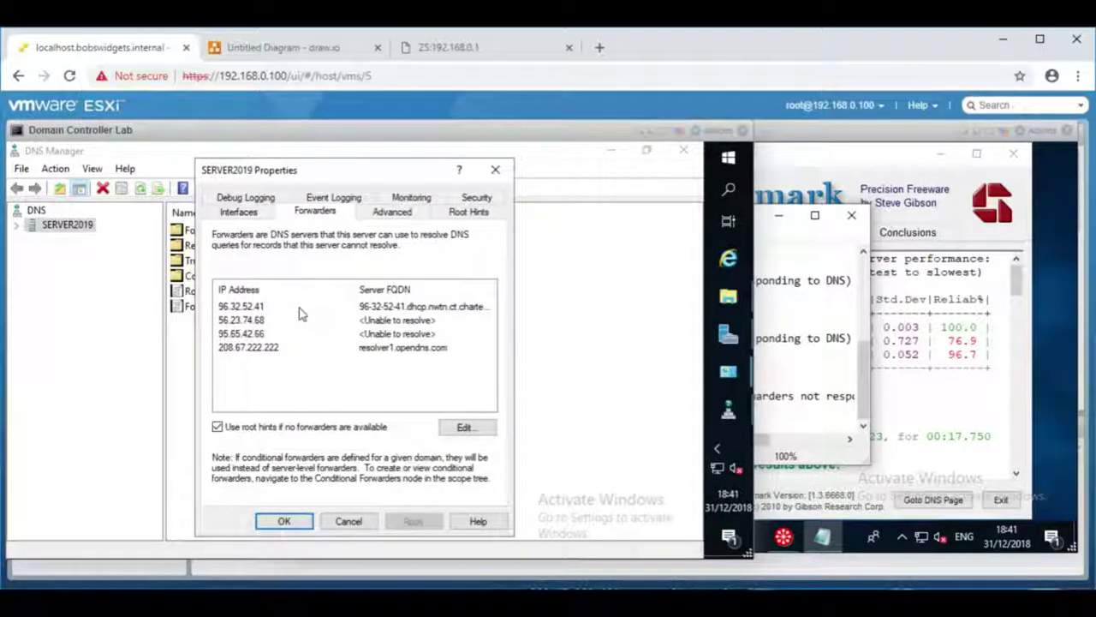
{"action": "left_click", "coordinate": [770, 226]}
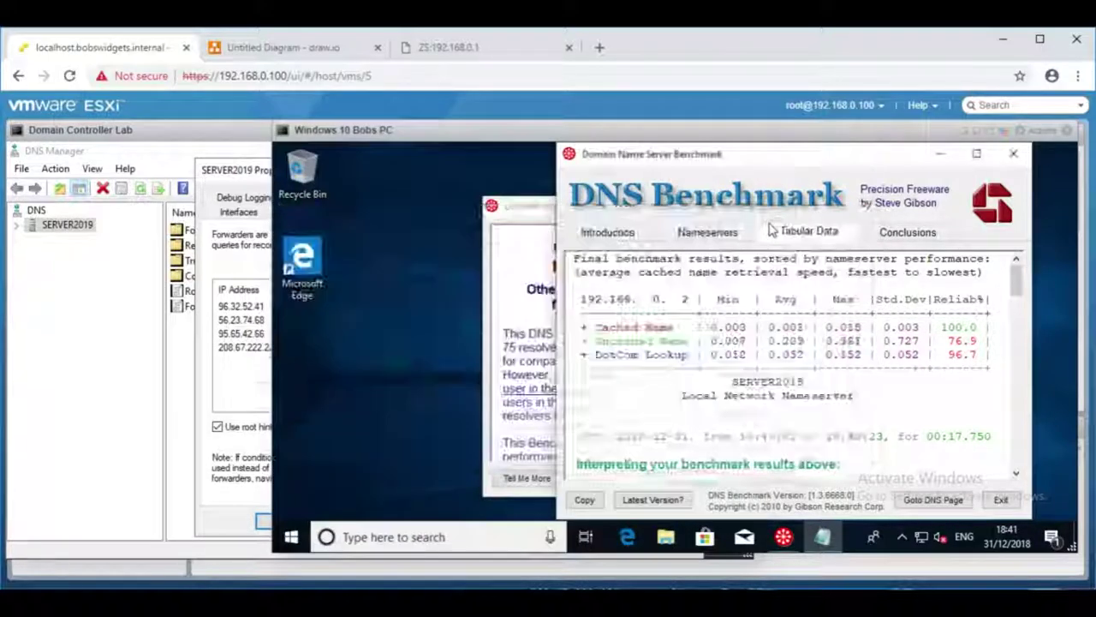
{"action": "left_click", "coordinate": [823, 537]}
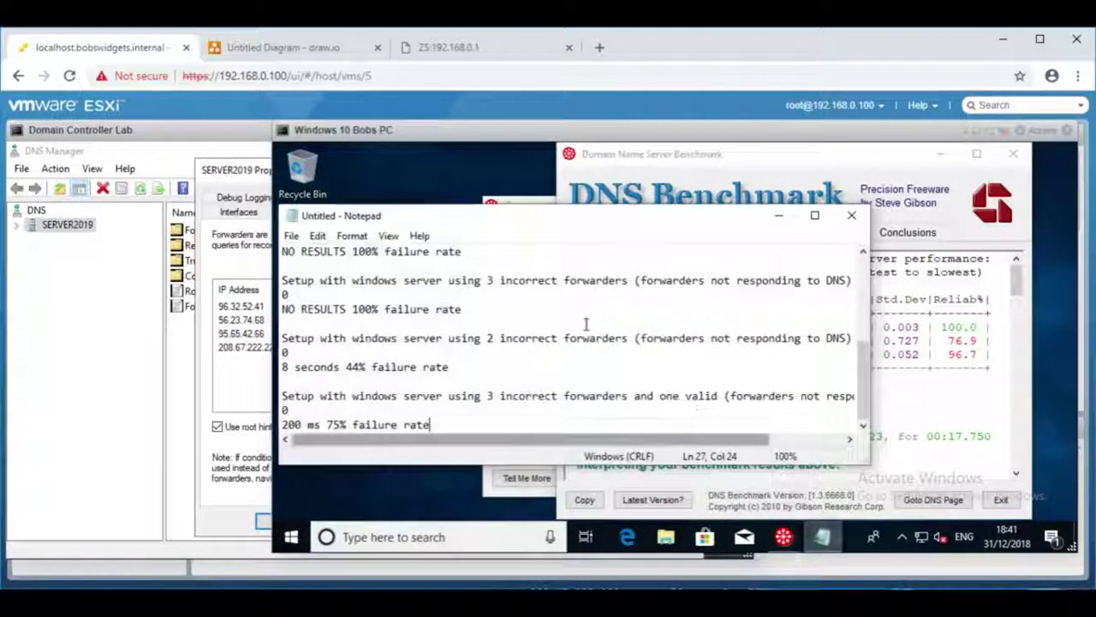